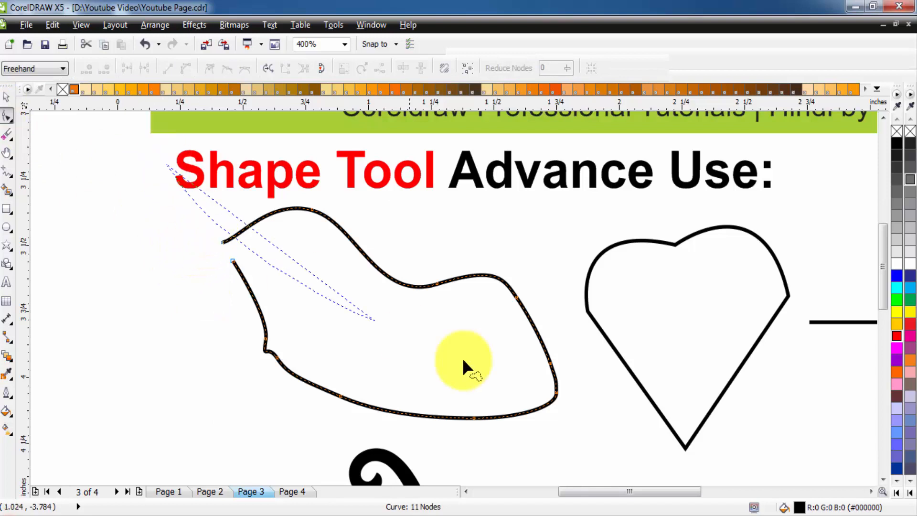
- Set the node selection mode to Rectangular and marquee-select all nodes of the open freehand curve
click(34, 68)
click(25, 82)
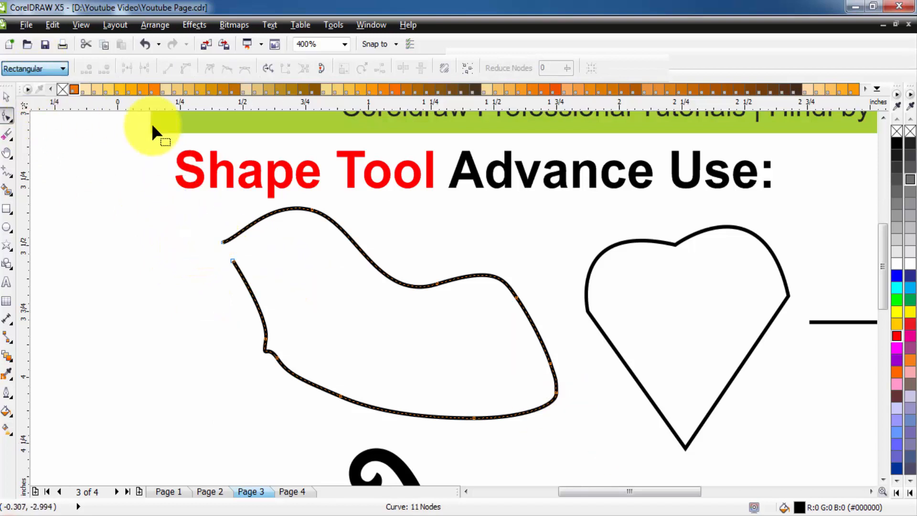
drag(191, 193, 550, 413)
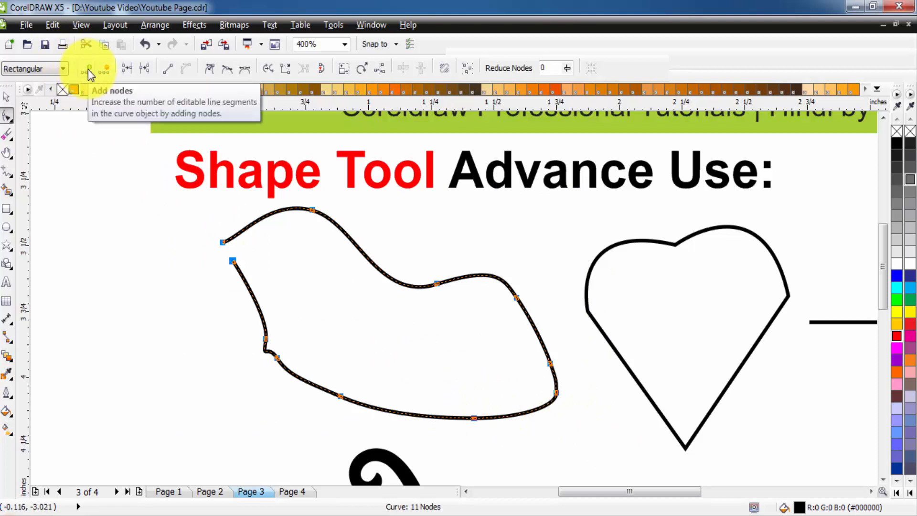
click(7, 97)
click(108, 195)
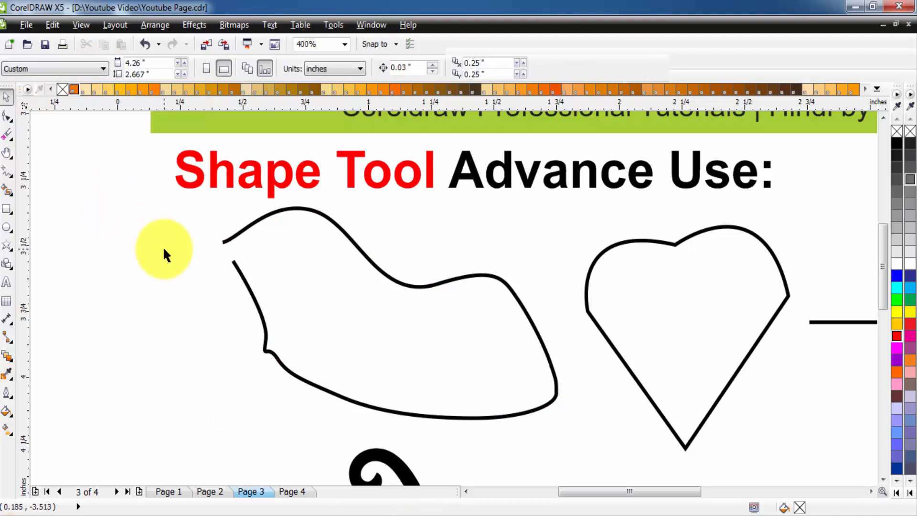
- Add a node near the middle of the 7-shaped line's horizontal segment and undo the addition
key(shift+F4)
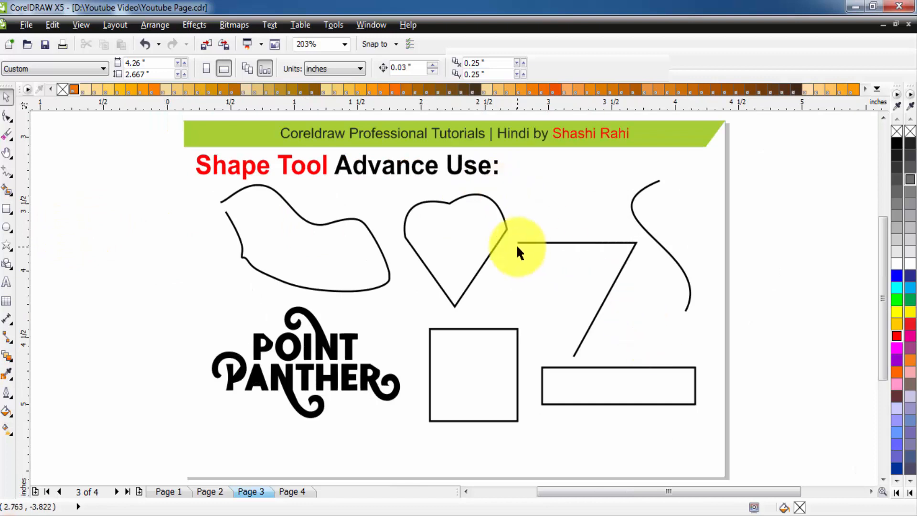
scroll(664, 261, up, 2)
scroll(643, 270, down, 1)
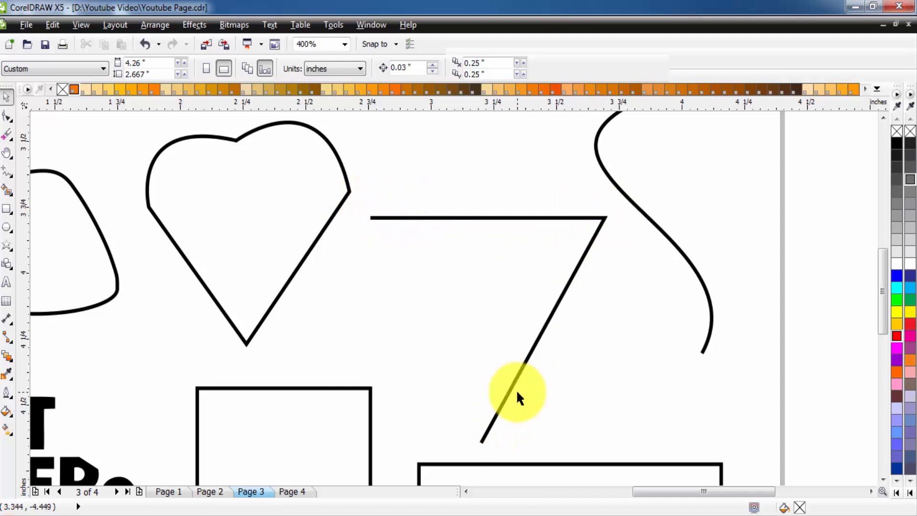
click(482, 216)
click(7, 116)
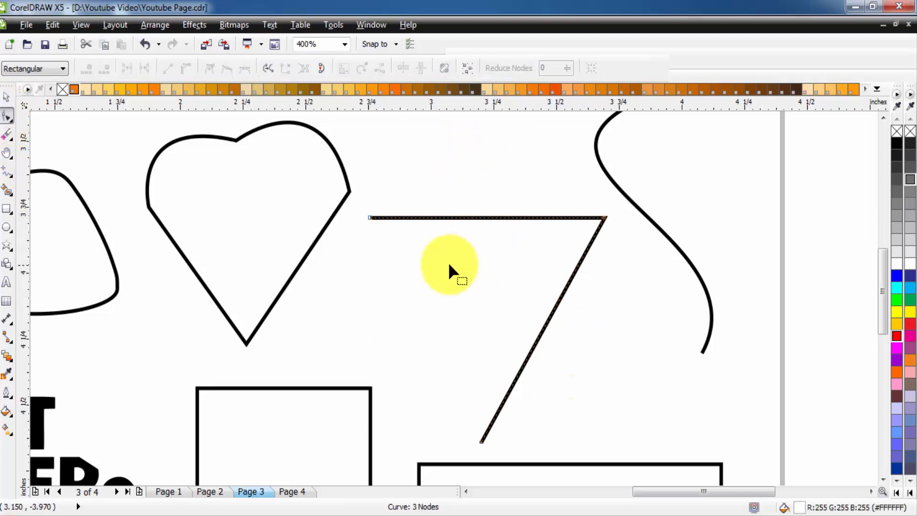
click(478, 218)
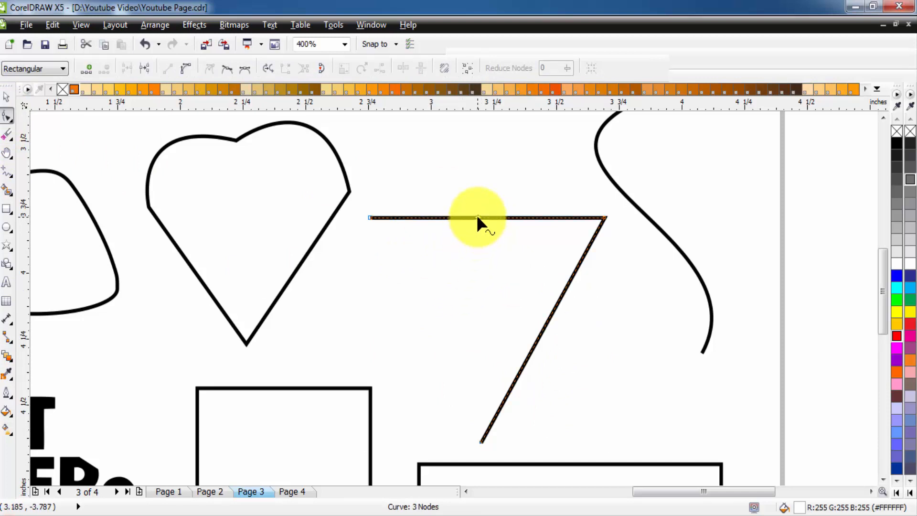
key(plus)
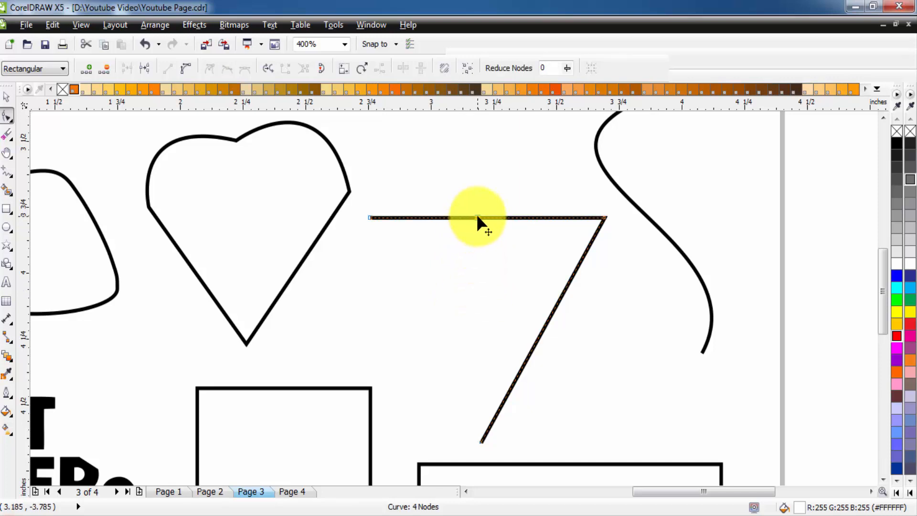
key(ctrl+z)
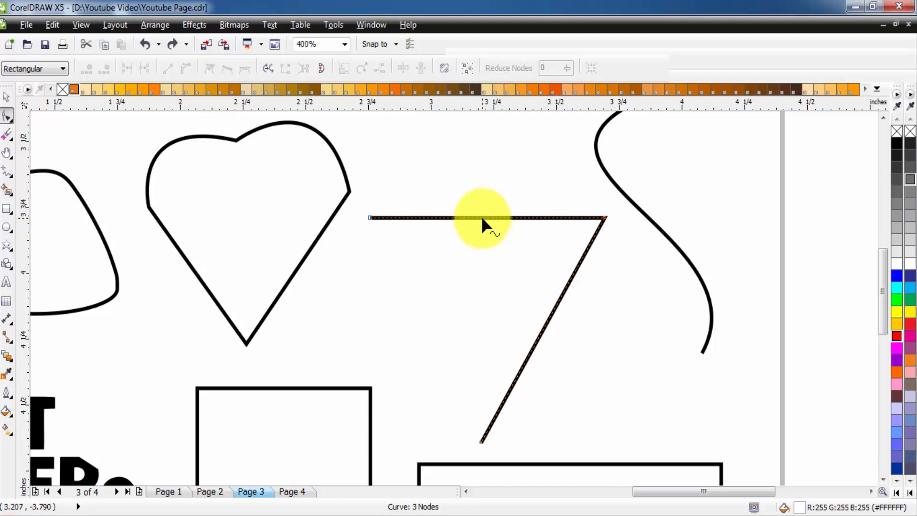
- Add a node near the middle of the 7-shaped line's horizontal segment and move it upward to form a peak
click(481, 218)
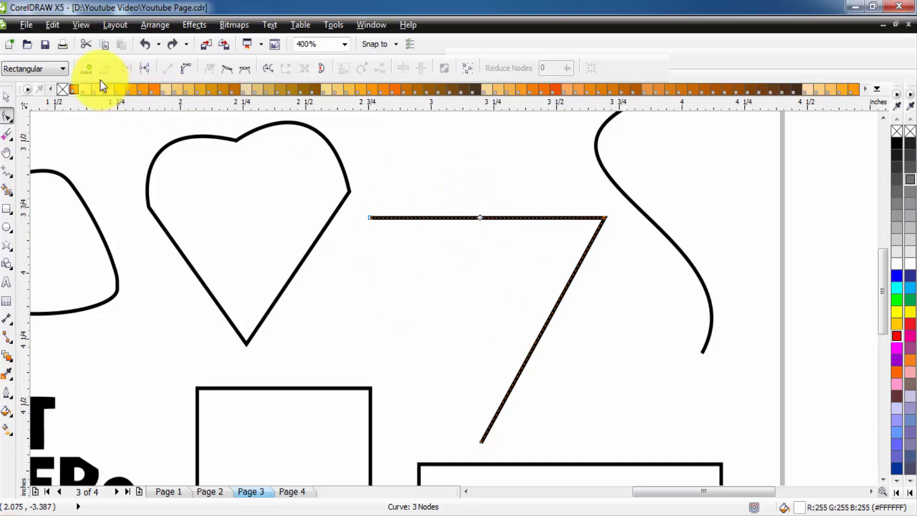
click(91, 70)
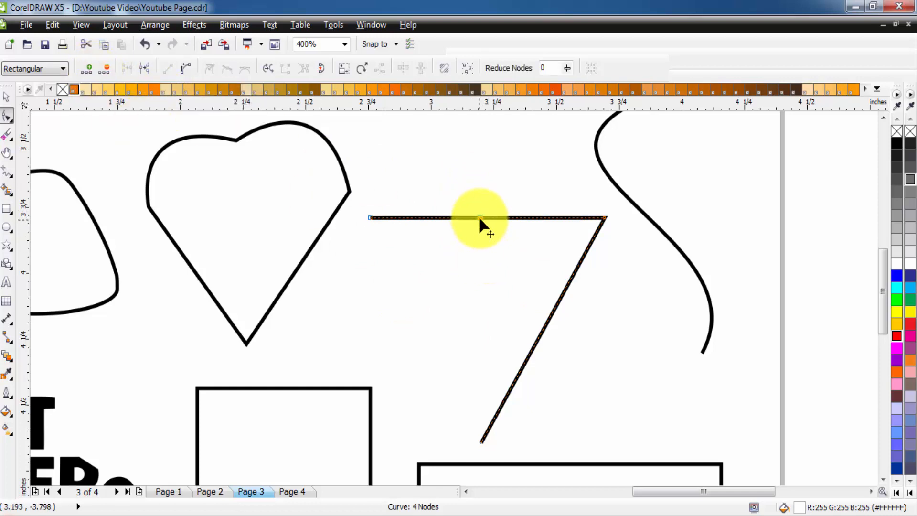
drag(479, 217, 491, 132)
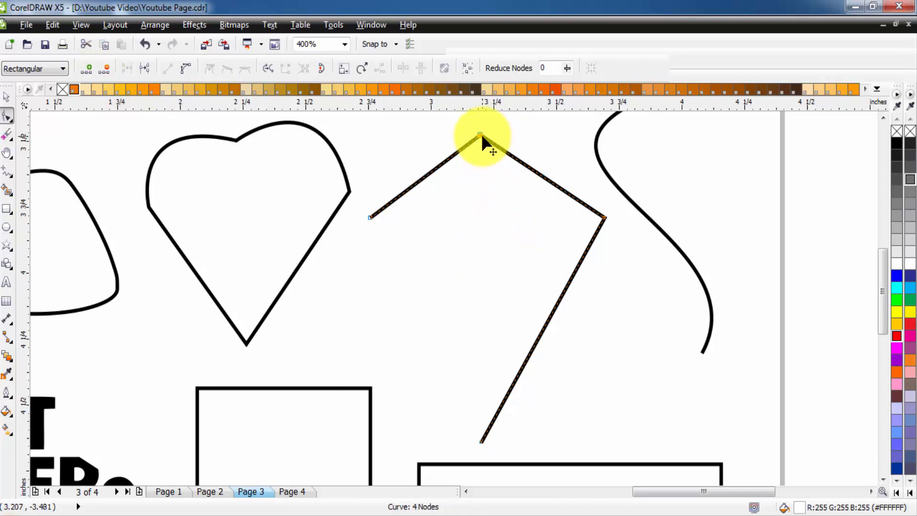
mouse_move(480, 134)
mouse_down()
mouse_move(471, 328)
mouse_move(460, 128)
mouse_move(517, 134)
mouse_move(468, 133)
mouse_move(475, 139)
mouse_up()
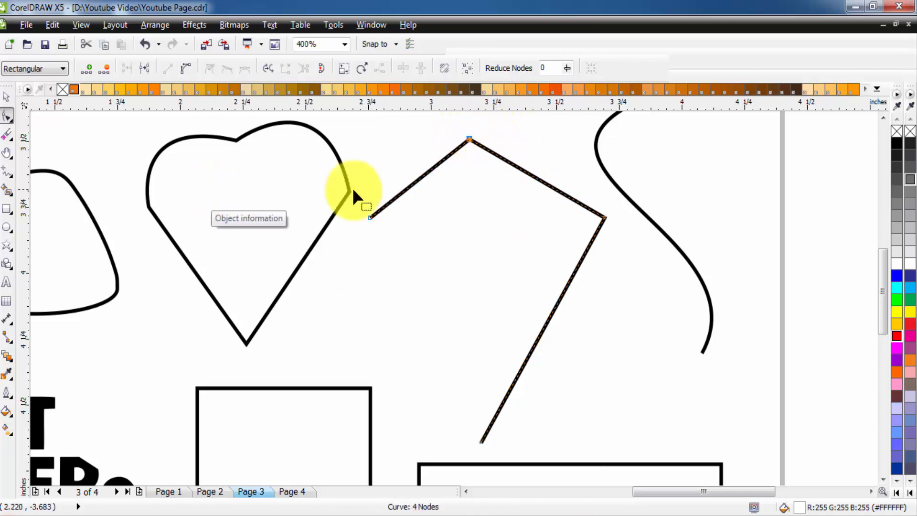
- Delete the peak node of the angled line, undo the deletion, and delete the node again
double_click(470, 138)
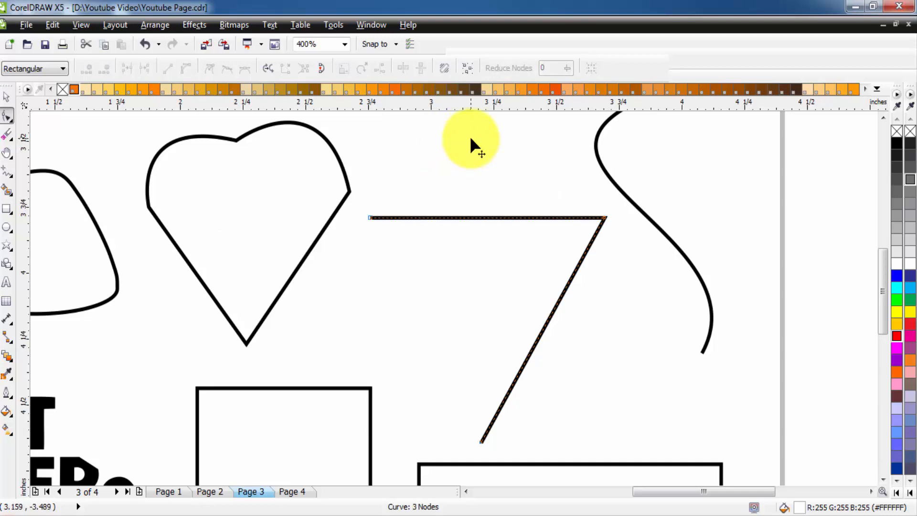
key(ctrl+z)
drag(447, 125, 500, 166)
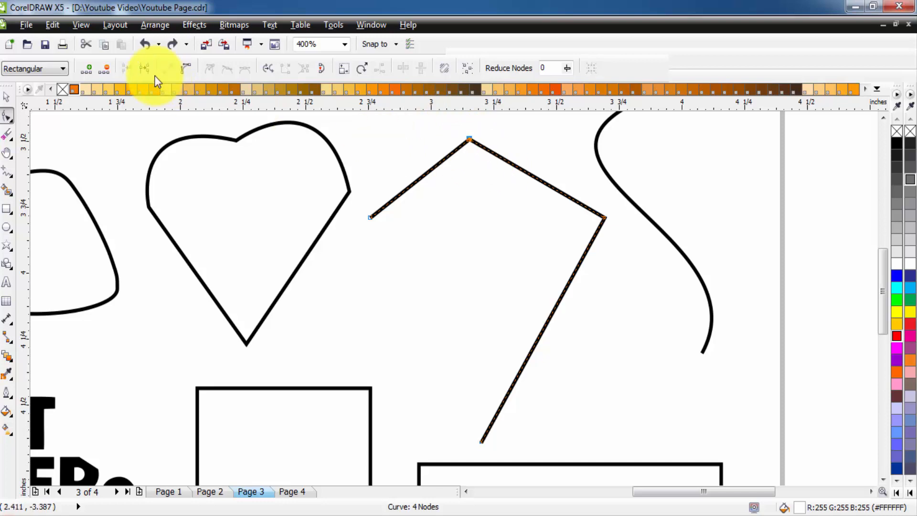
click(108, 70)
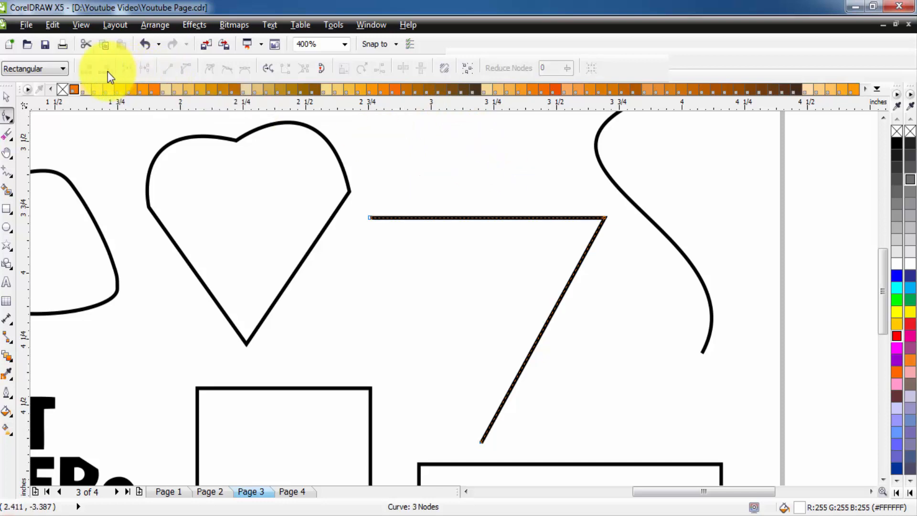
click(7, 99)
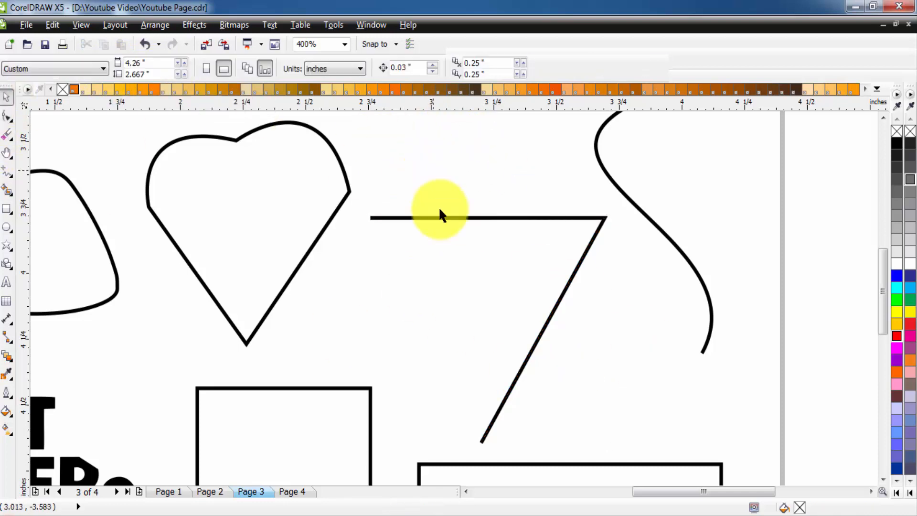
key(h)
scroll(551, 269, down, 2)
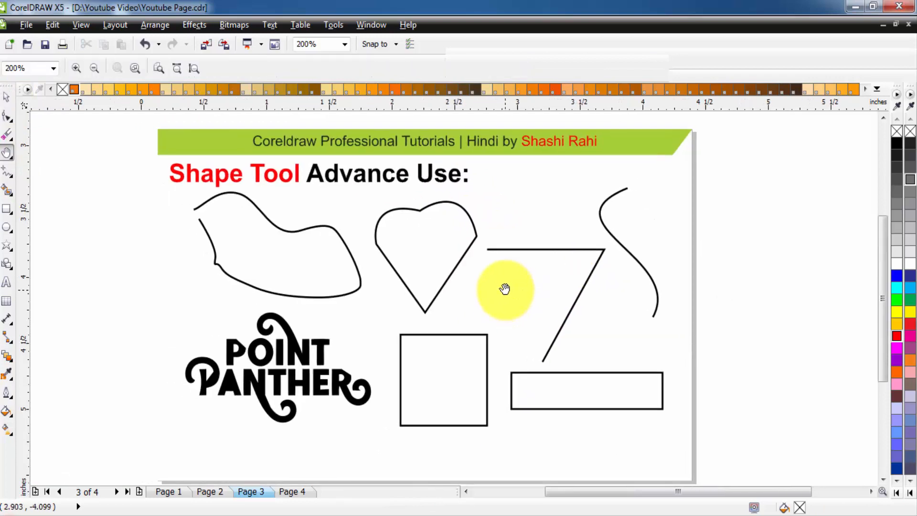
click(8, 117)
click(252, 188)
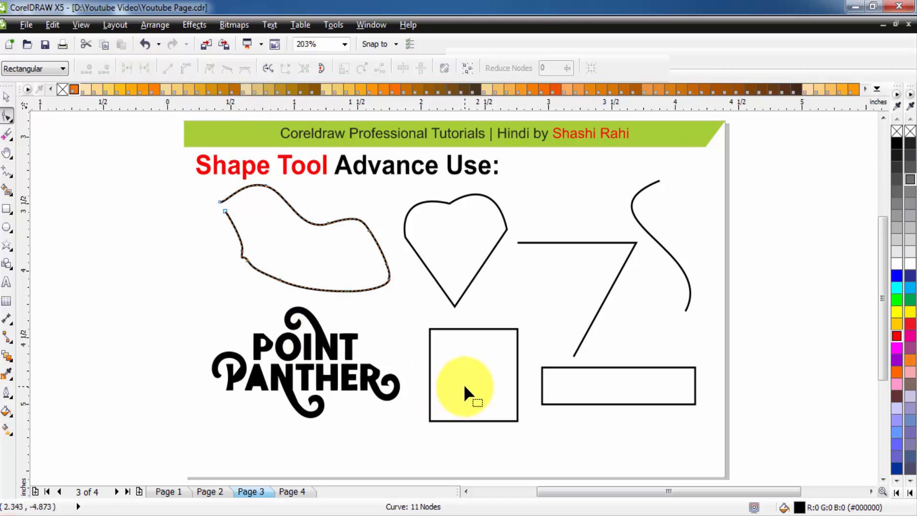
click(6, 97)
- Round all corners of the wide rectangle with the Shape tool to a radius of about 0.138 inches, forming a capsule
click(624, 396)
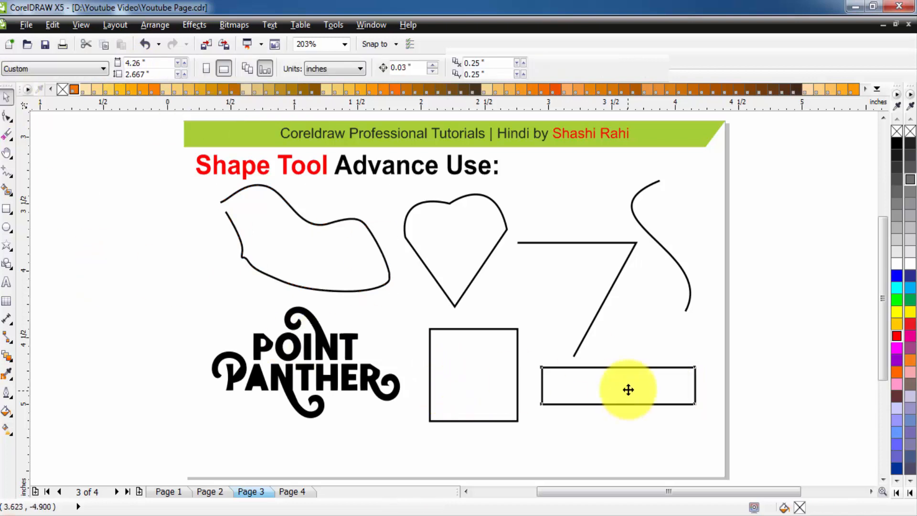
key(F2)
drag(374, 276, 856, 446)
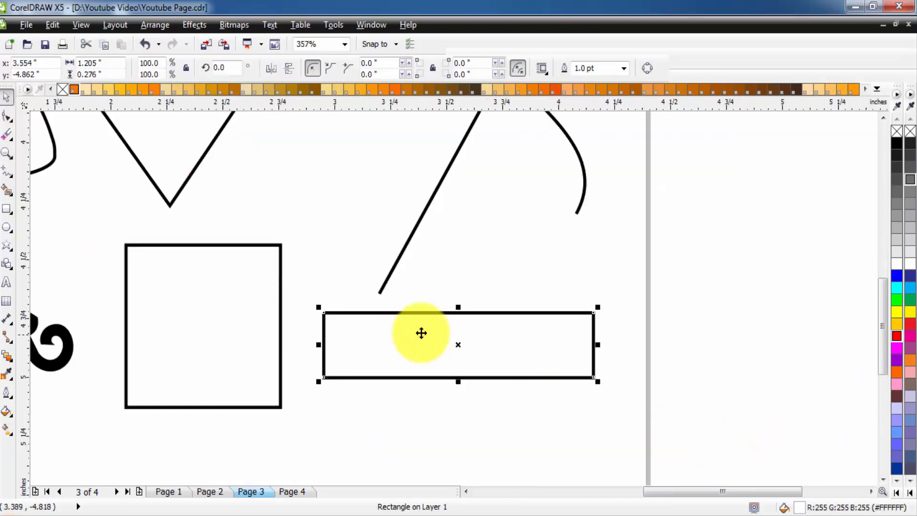
click(6, 116)
scroll(520, 406, up, 4)
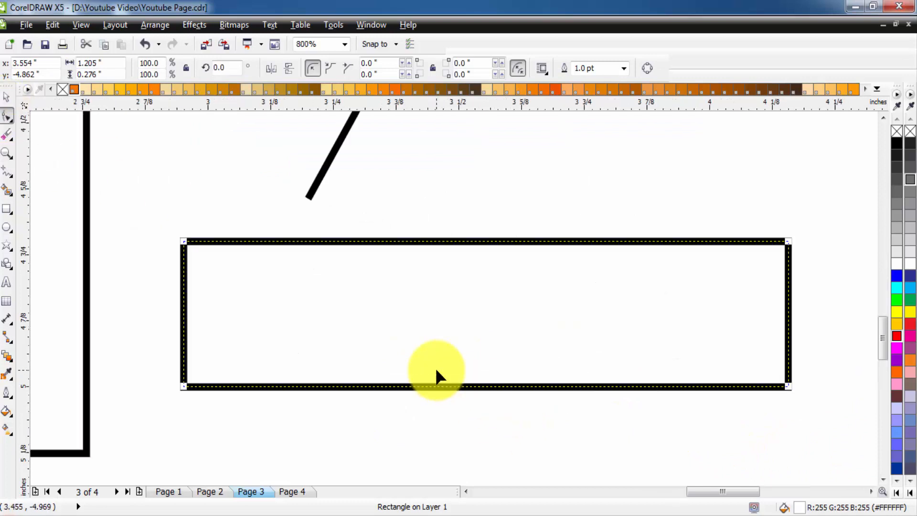
scroll(252, 239, down, 2)
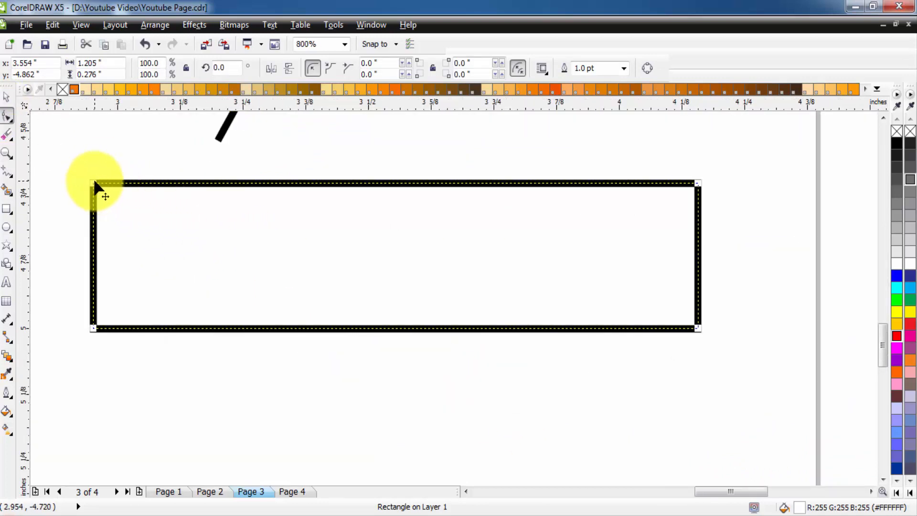
drag(94, 186, 180, 201)
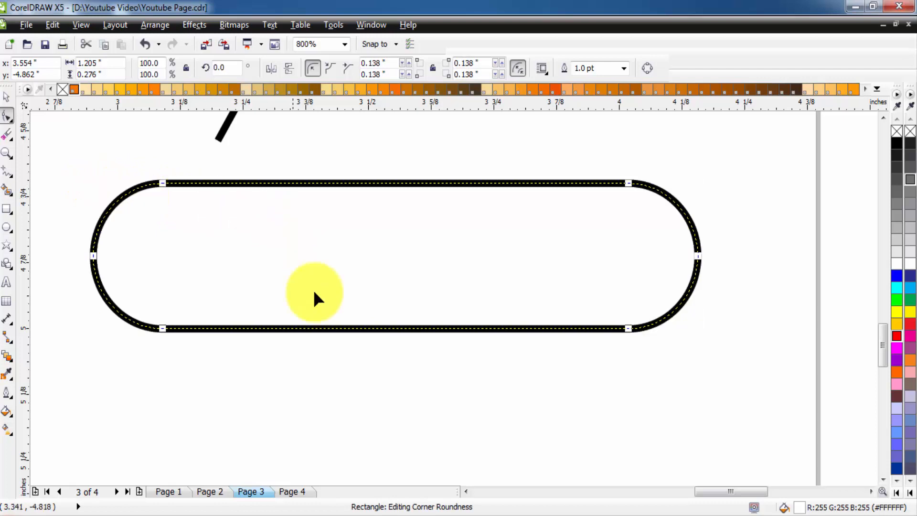
key(space)
key(Escape)
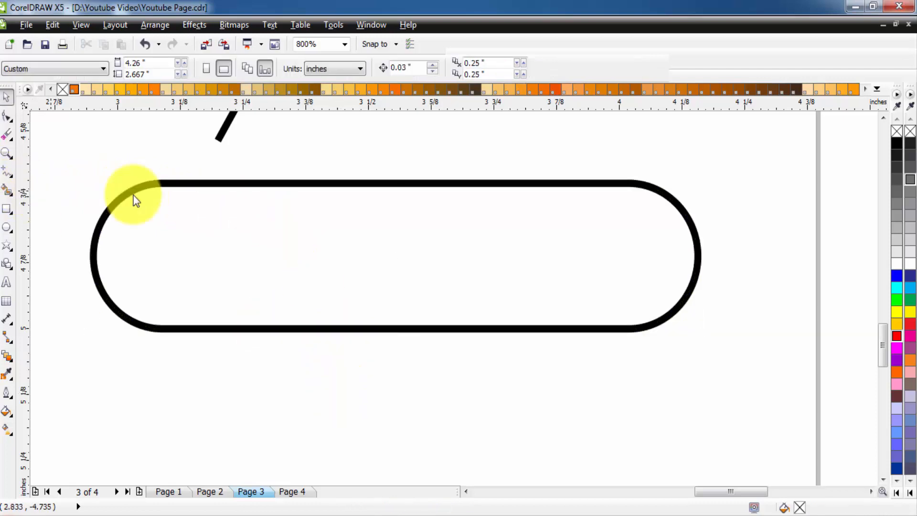
- Place two vertical guidelines across the rounded rectangle at about x = 3.258 and 3.853 inches
drag(255, 207, 247, 207)
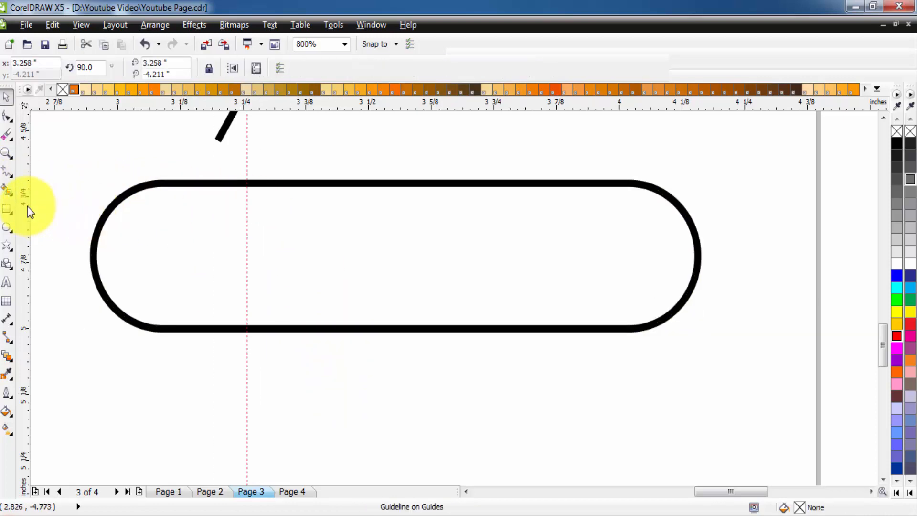
drag(435, 214, 546, 213)
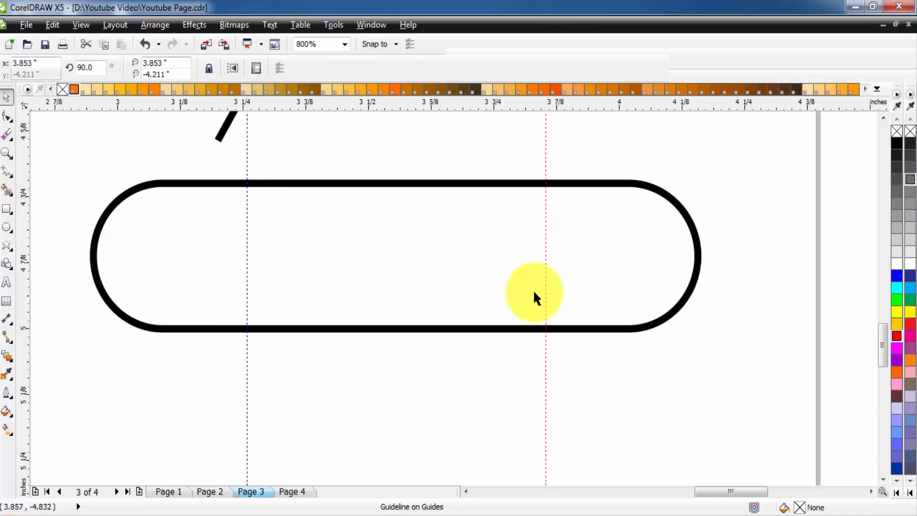
click(422, 305)
- Convert the rounded rectangle to curves
click(414, 328)
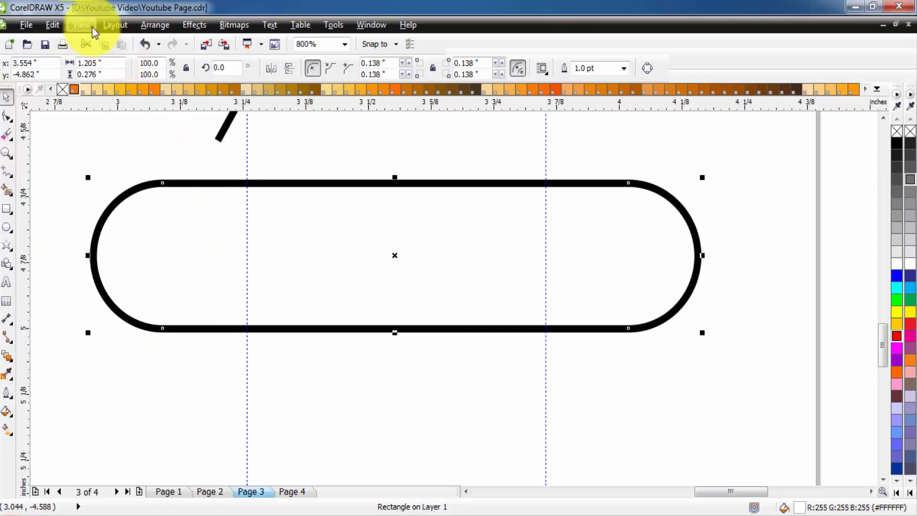
click(155, 29)
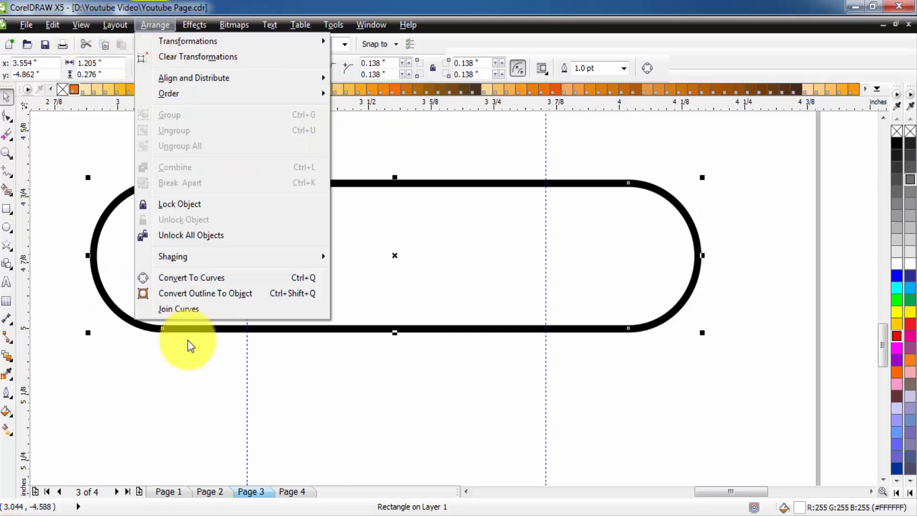
click(185, 278)
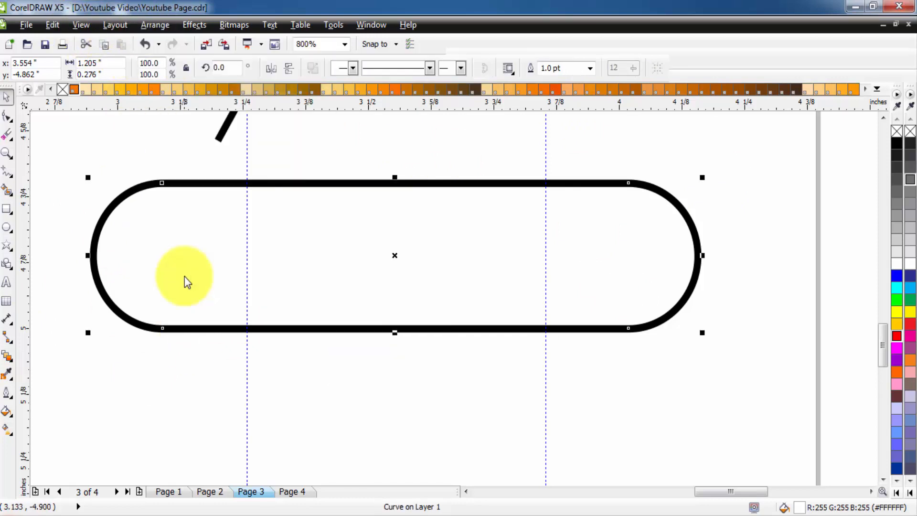
- Add four nodes where the guidelines cross the capsule's top and bottom edges, and select the upper-left one
click(9, 118)
click(247, 182)
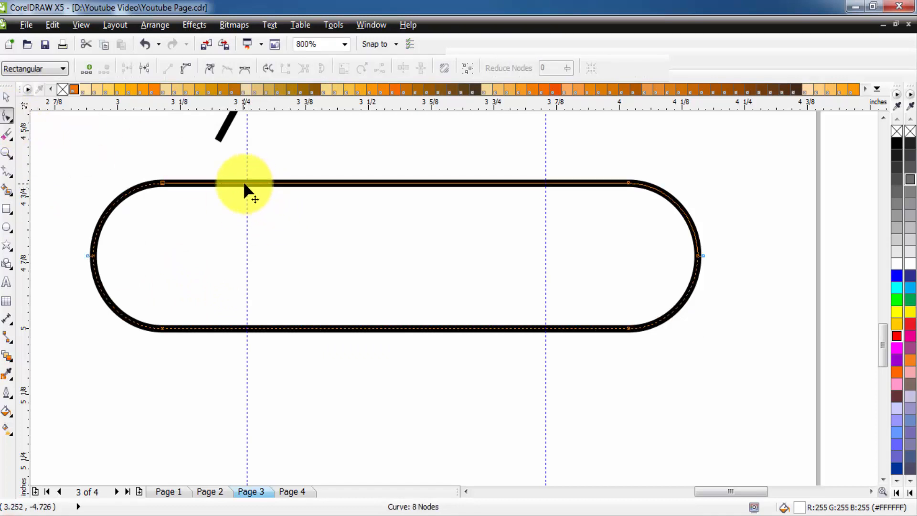
double_click(247, 182)
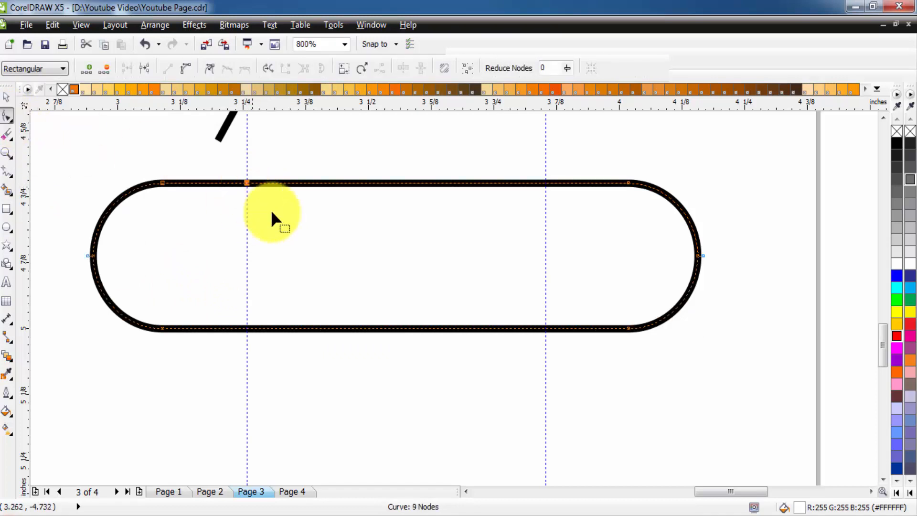
double_click(546, 183)
double_click(246, 328)
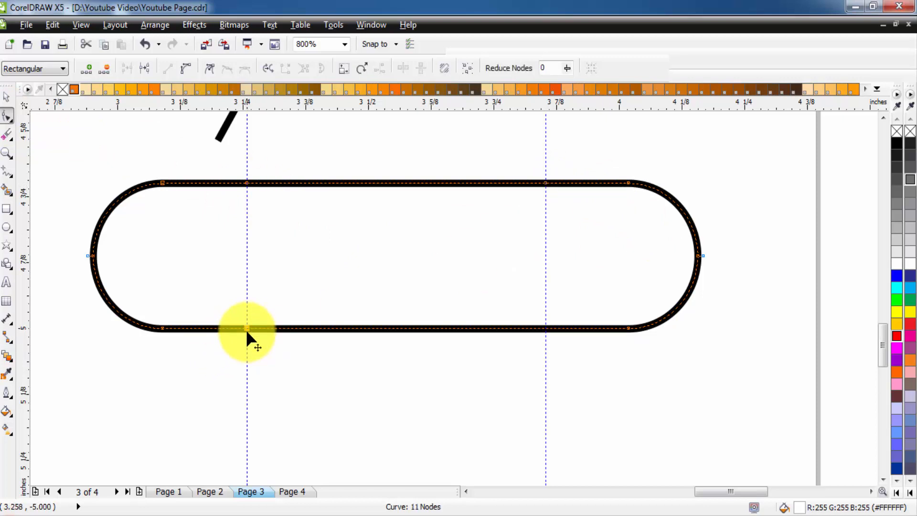
double_click(546, 329)
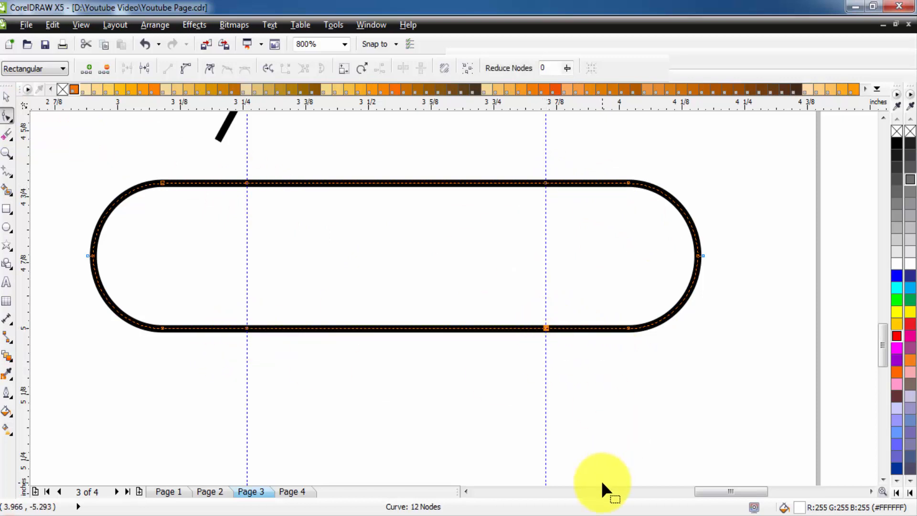
click(247, 182)
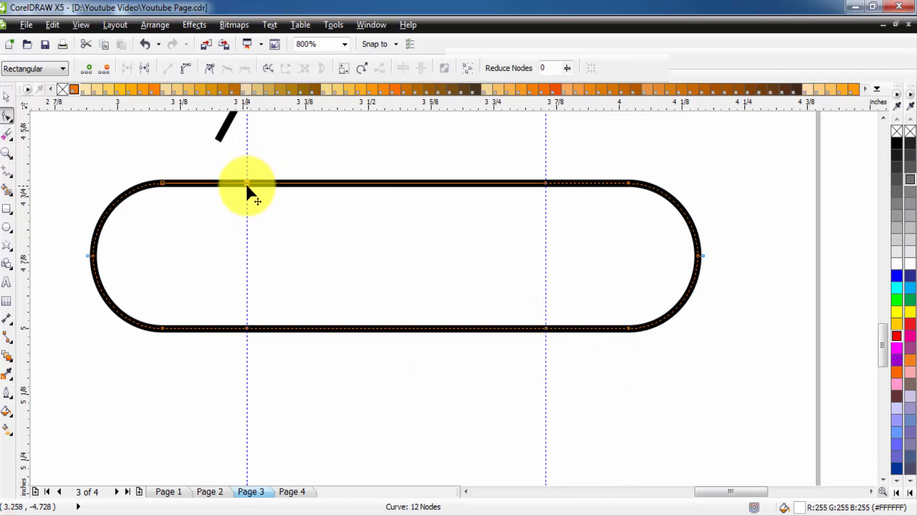
- Break the capsule at both left guideline nodes, deleting the top segment between the guidelines and the short segment left of the lower node
click(144, 69)
key(Delete)
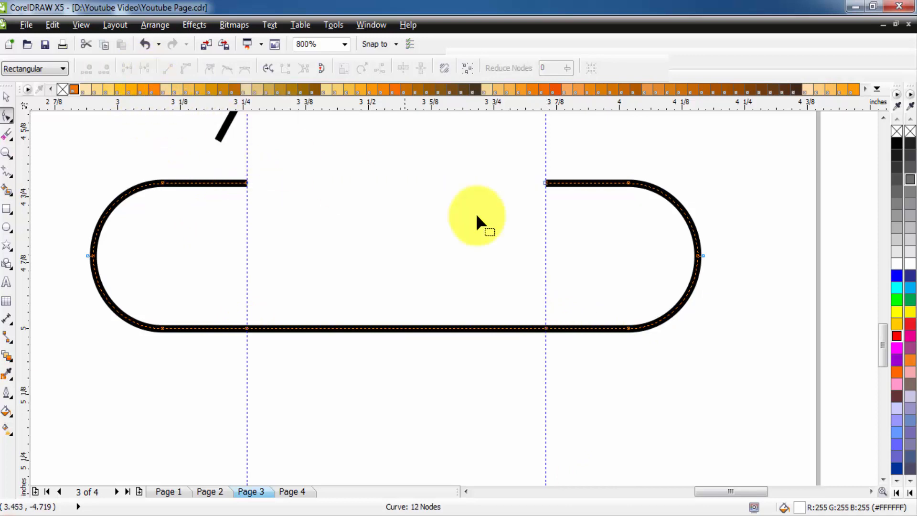
click(247, 328)
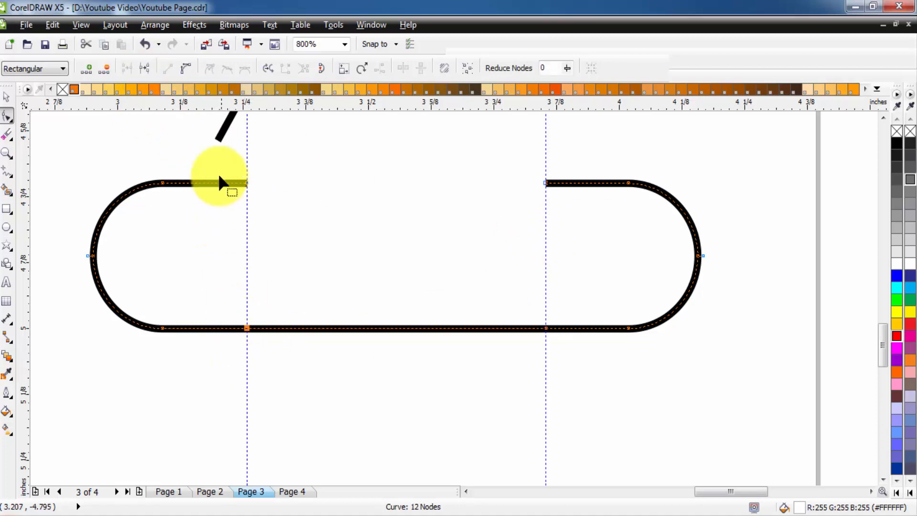
click(144, 68)
key(Delete)
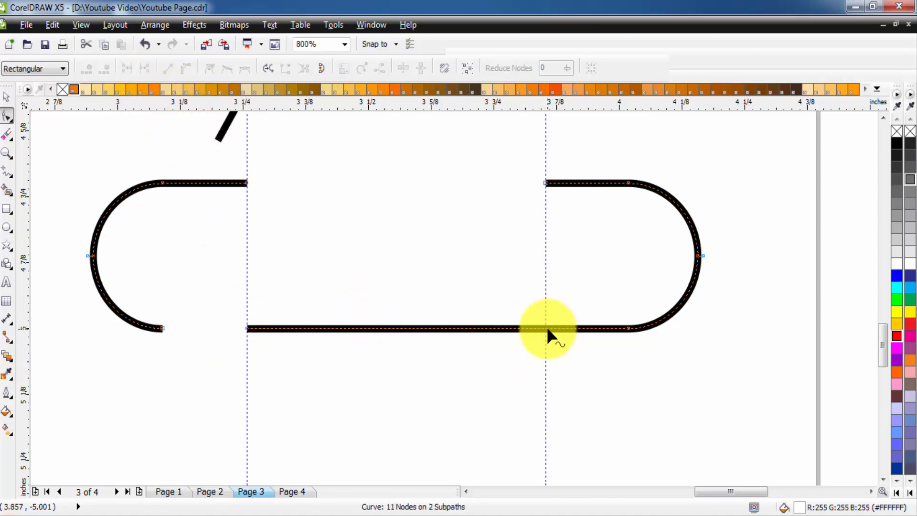
- Break the capsule at the lower-right guideline node and delete the bottom segment between the two guidelines
double_click(549, 329)
click(145, 68)
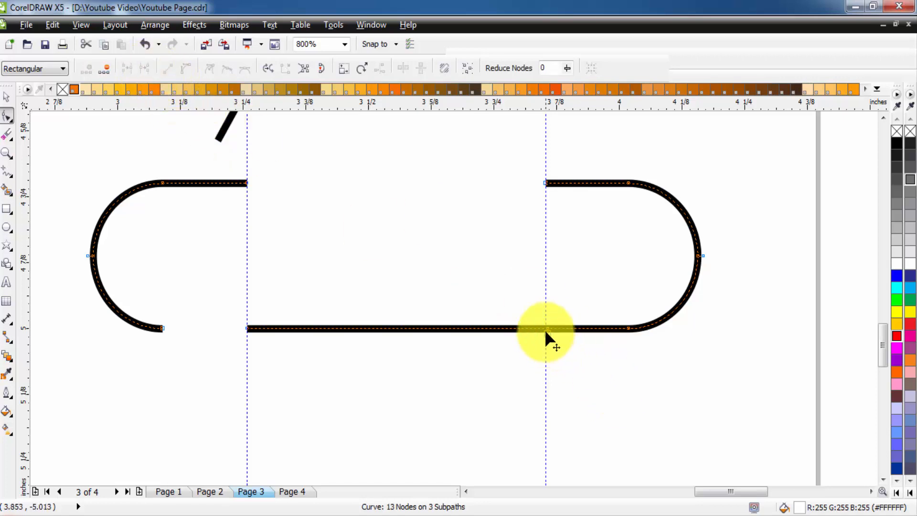
key(Delete)
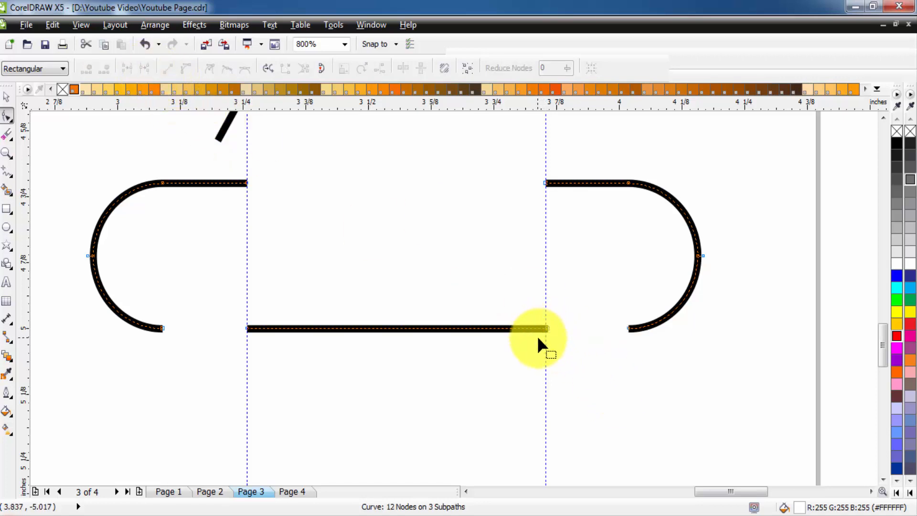
key(ctrl+z)
key(Delete)
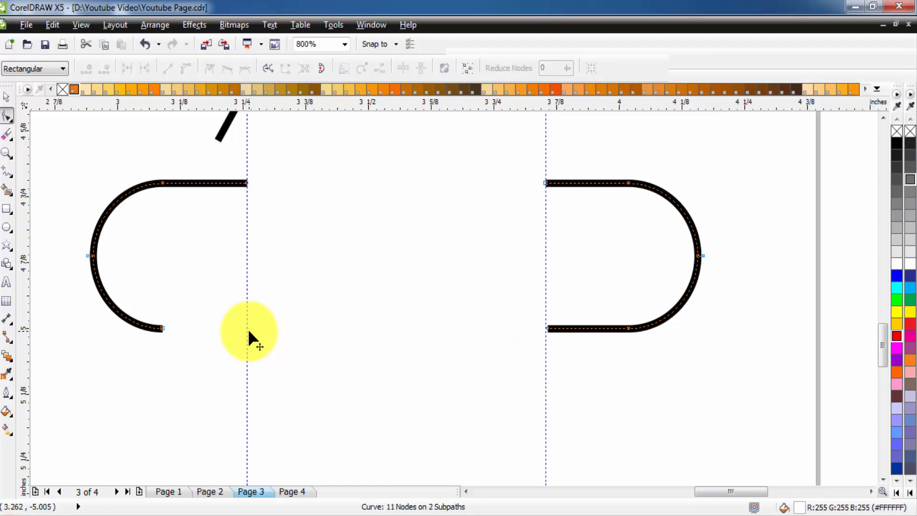
- Convert the square beside the cut capsule to curves
key(h)
scroll(508, 287, down, 2)
drag(443, 347, 519, 355)
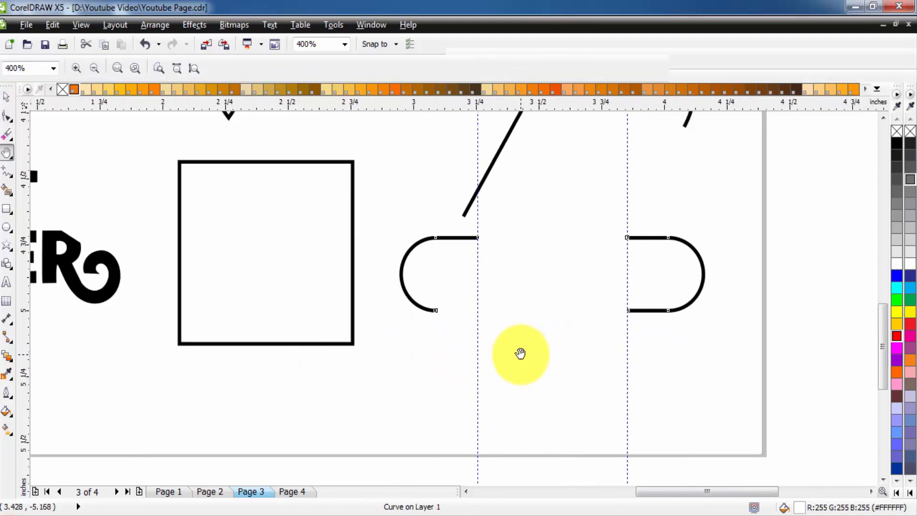
click(6, 97)
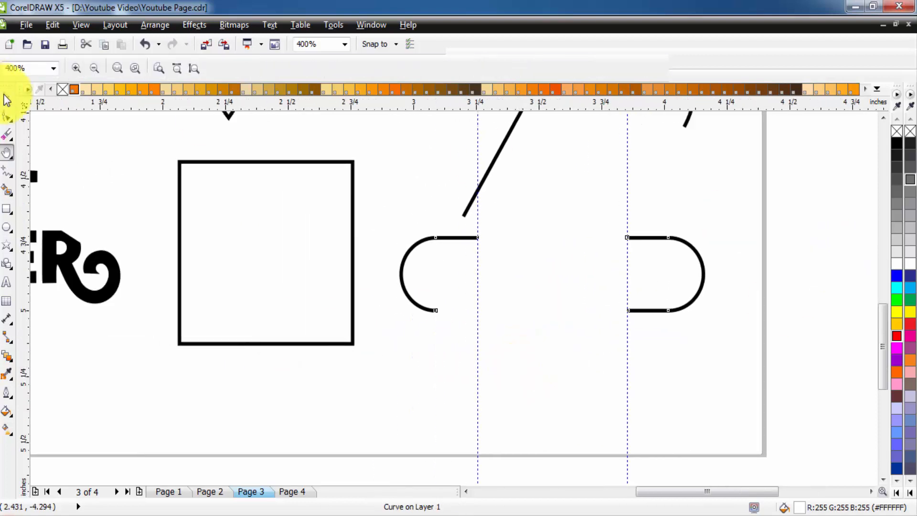
click(812, 265)
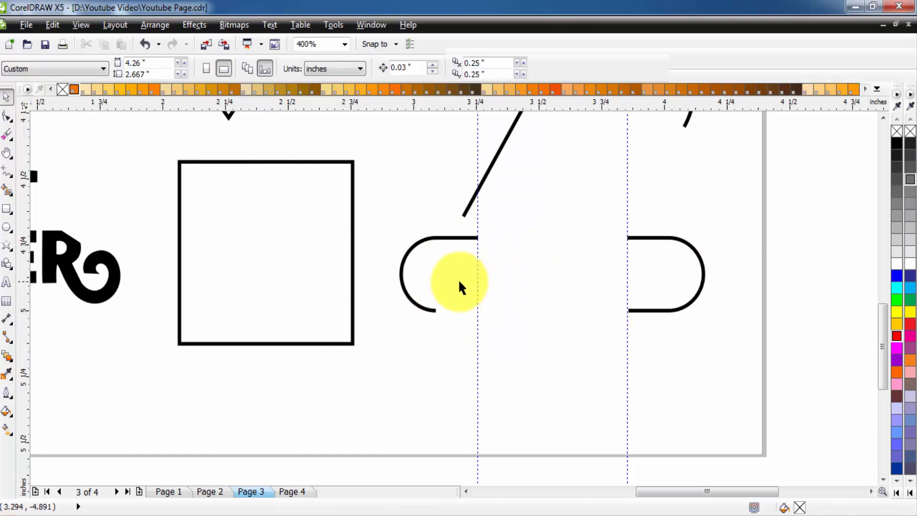
click(227, 344)
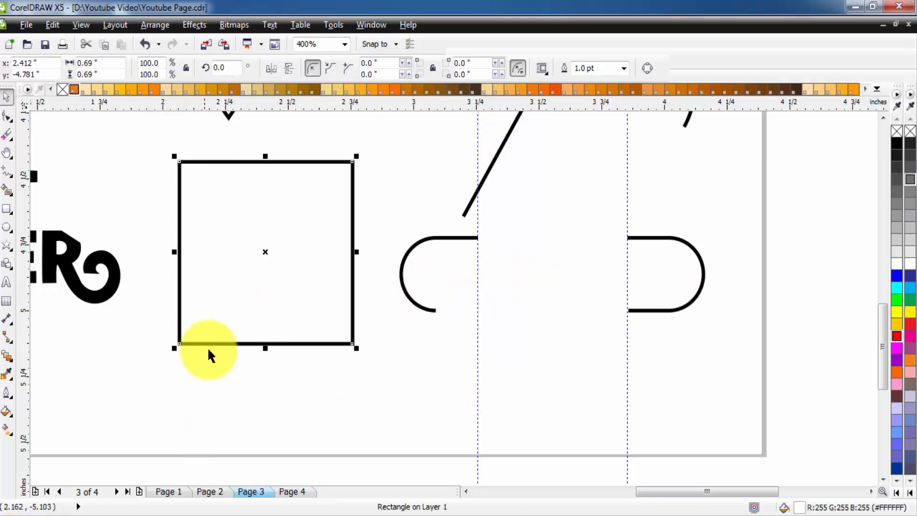
key(ctrl+q)
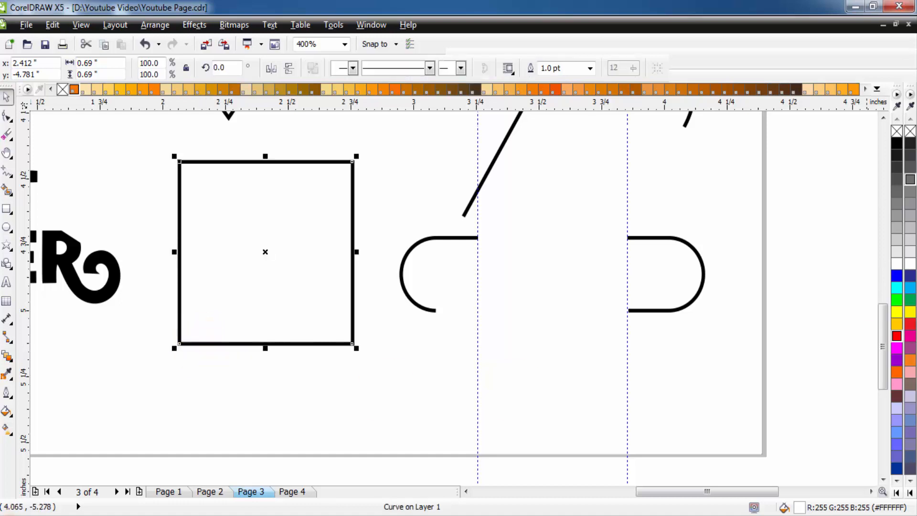
- Break the square's outline at its bottom-left and bottom-right corner nodes with the Shape tool
click(8, 126)
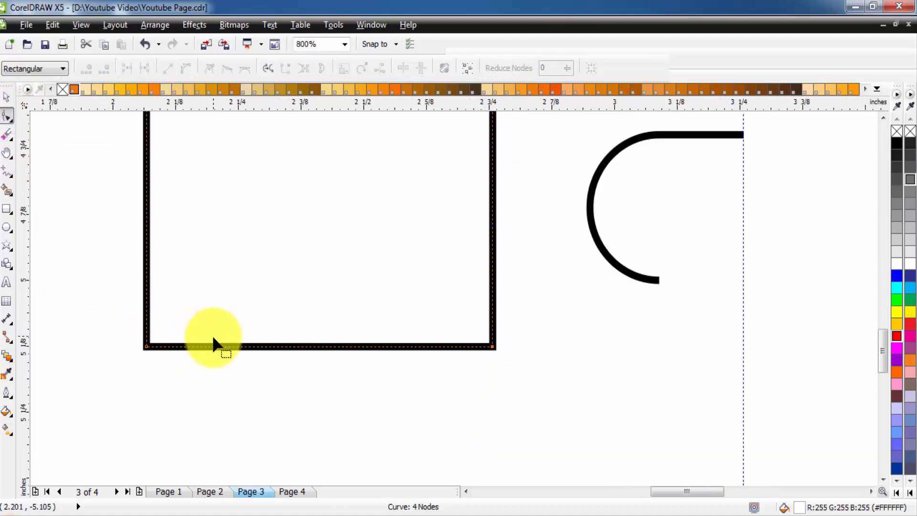
scroll(213, 339, up, 2)
click(145, 346)
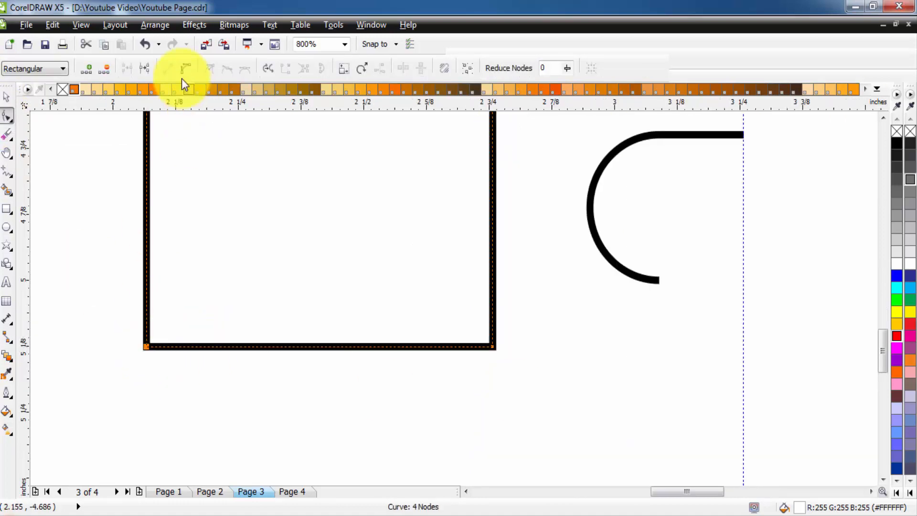
click(144, 68)
click(156, 366)
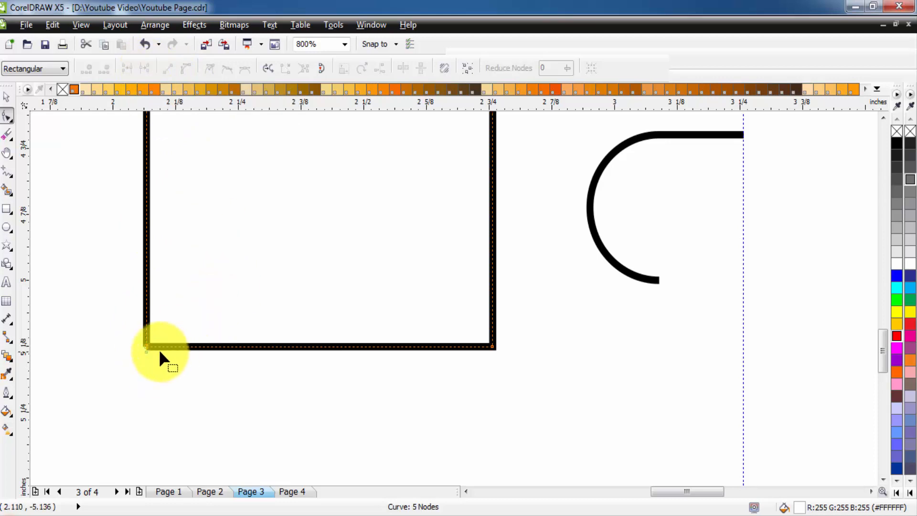
click(494, 346)
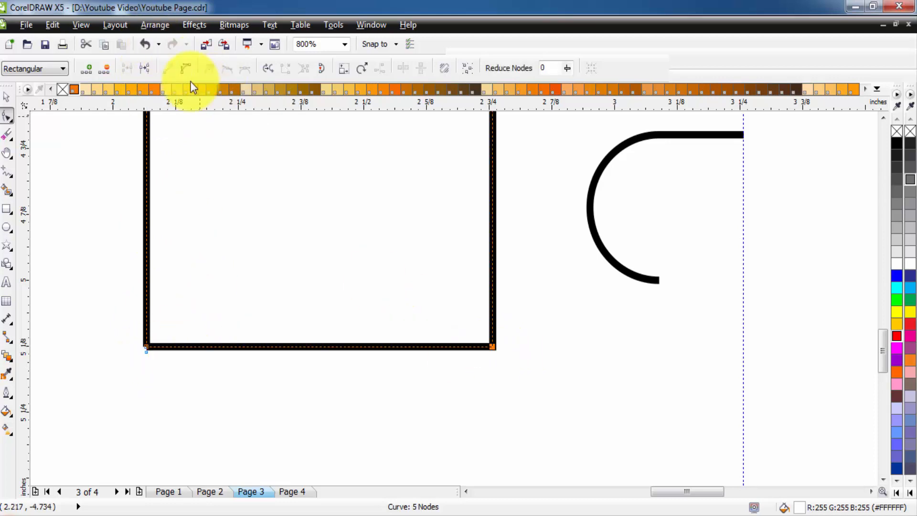
click(144, 70)
- Pull the left end of the square's bottom edge off the corner, delete that edge, and deselect the open shape
scroll(143, 351, up, 3)
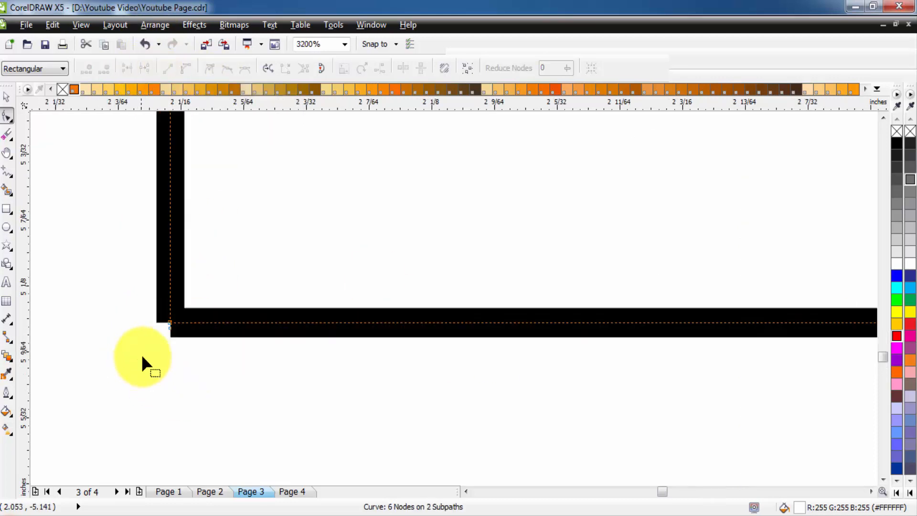
click(200, 295)
scroll(205, 302, down, 5)
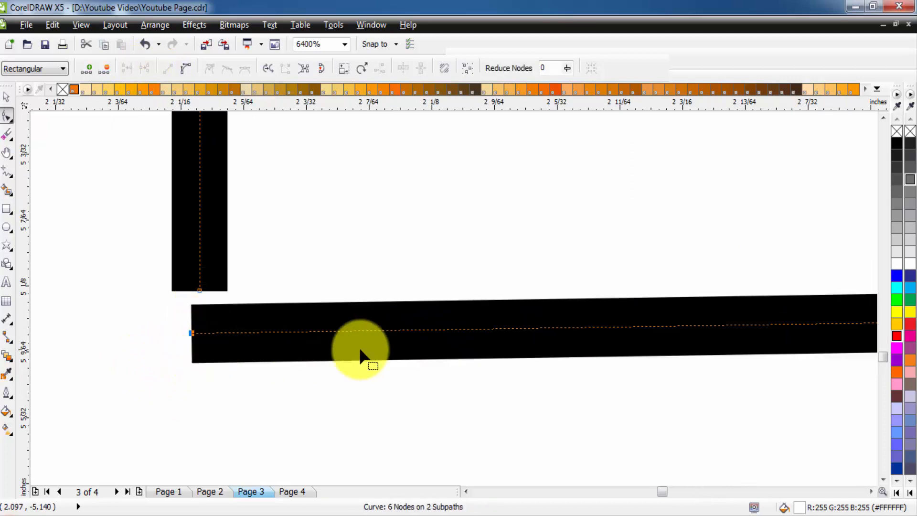
key(Delete)
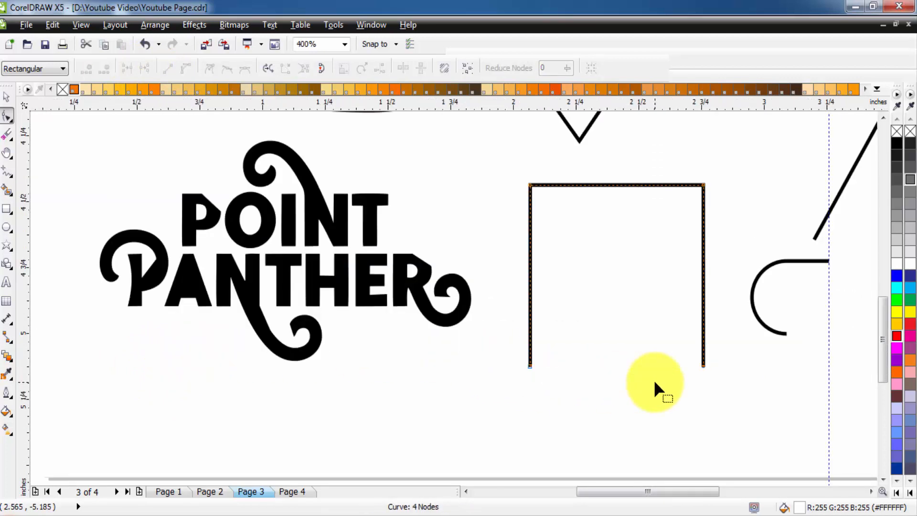
key(shift+F4)
key(space)
click(776, 296)
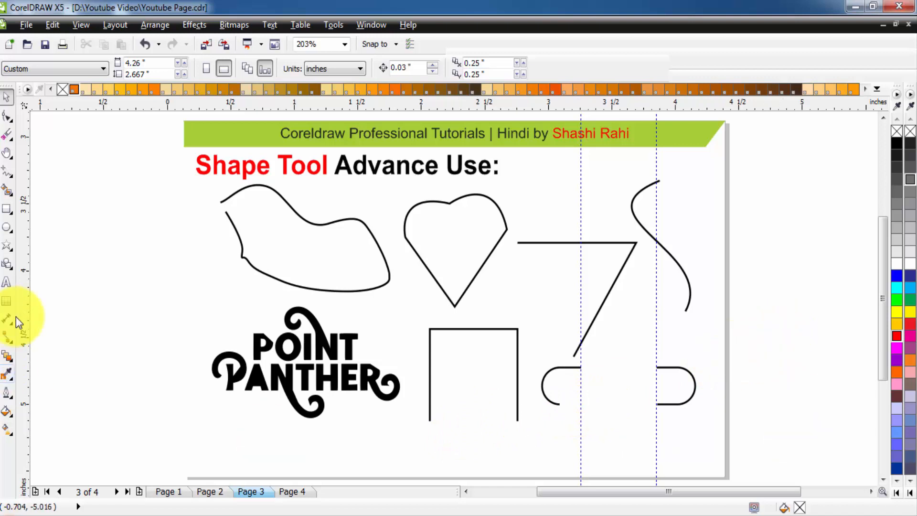
click(7, 116)
click(275, 190)
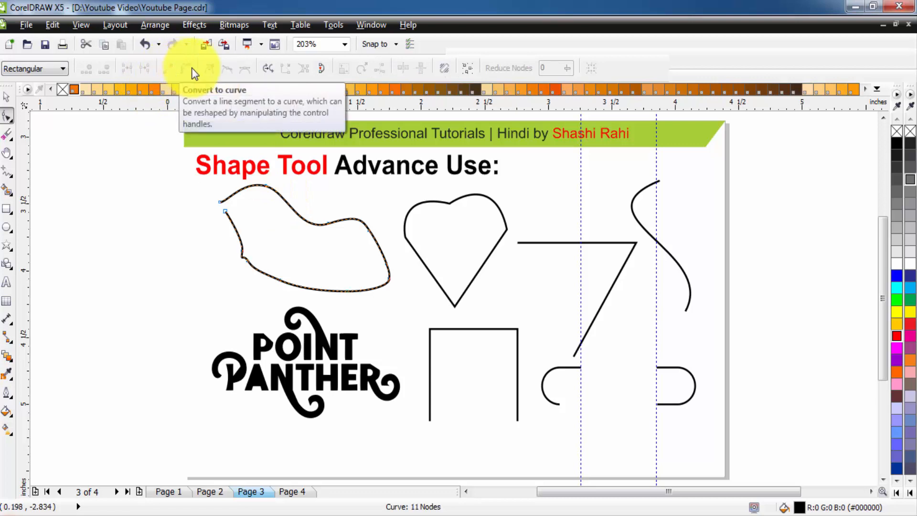
click(6, 98)
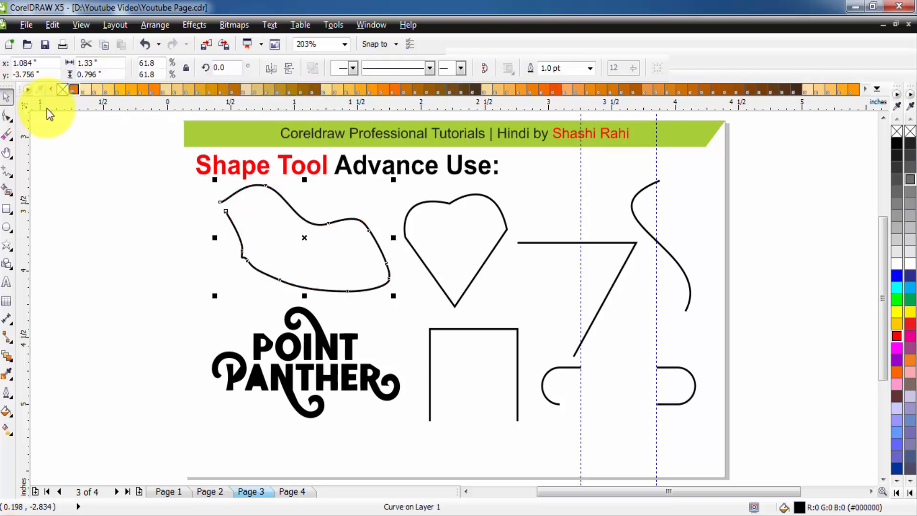
click(134, 316)
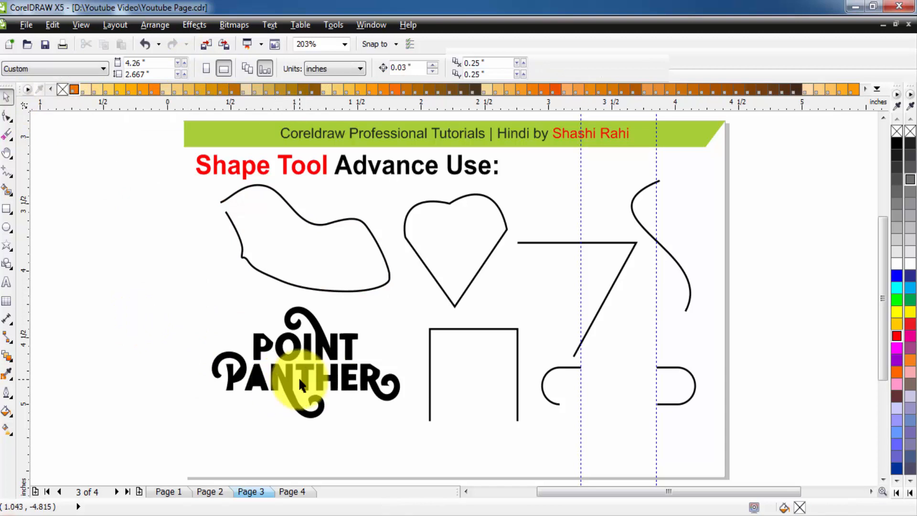
- Examine the letter shapes and swashes of the POINT PANTHER lettering up close
scroll(299, 377, up, 4)
key(h)
drag(305, 374, 338, 369)
scroll(353, 369, down, 2)
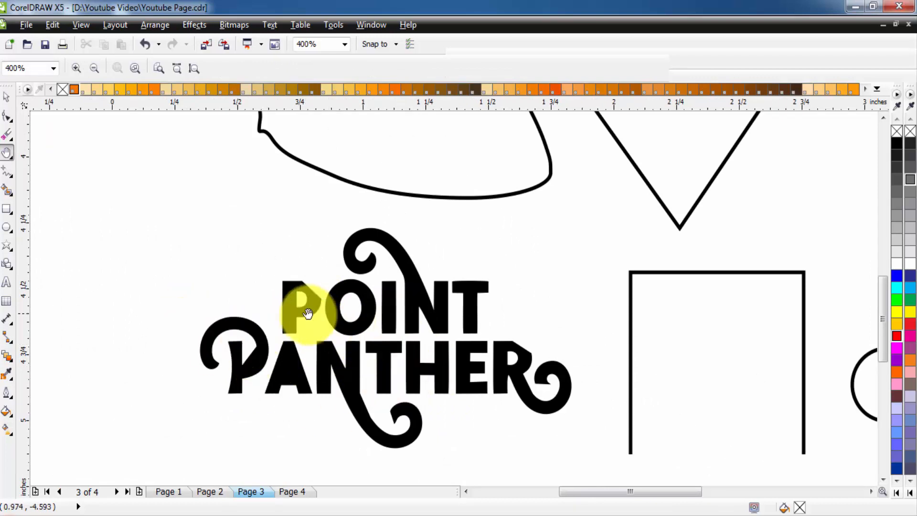
scroll(313, 308, up, 1)
drag(460, 347, 450, 273)
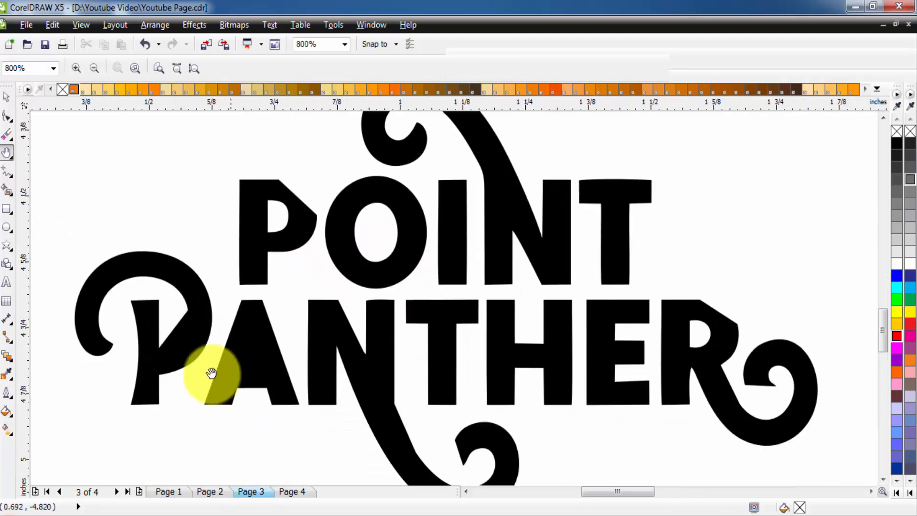
drag(408, 431, 385, 373)
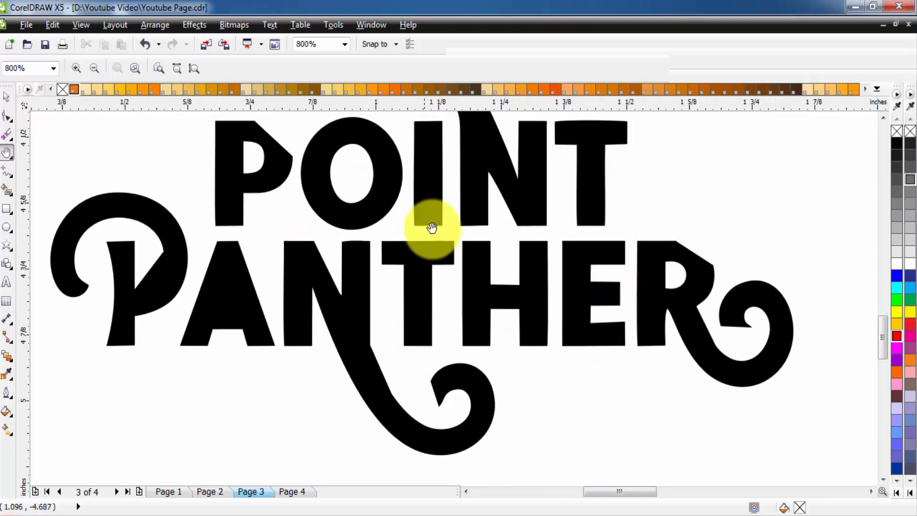
drag(320, 196, 375, 256)
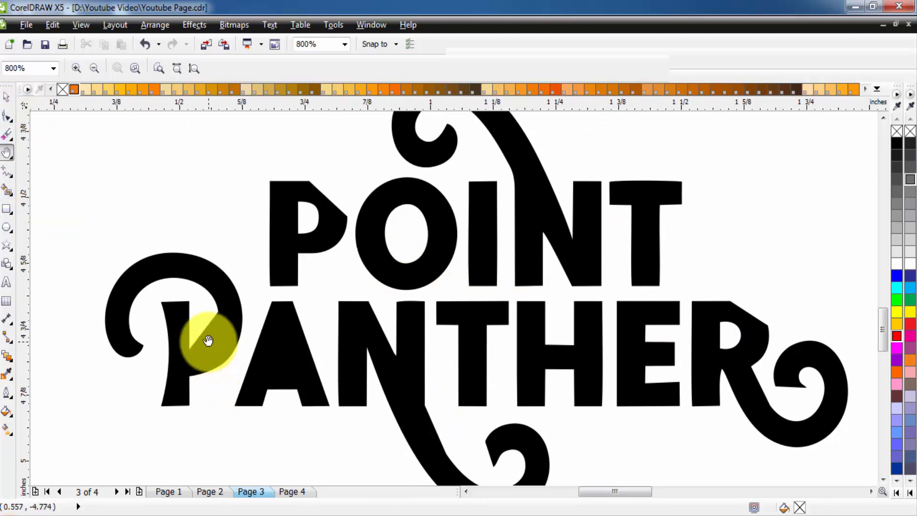
- Convert the straight diagonal segment inside the bowl of the P in PANTHER to a curve
click(11, 119)
click(180, 315)
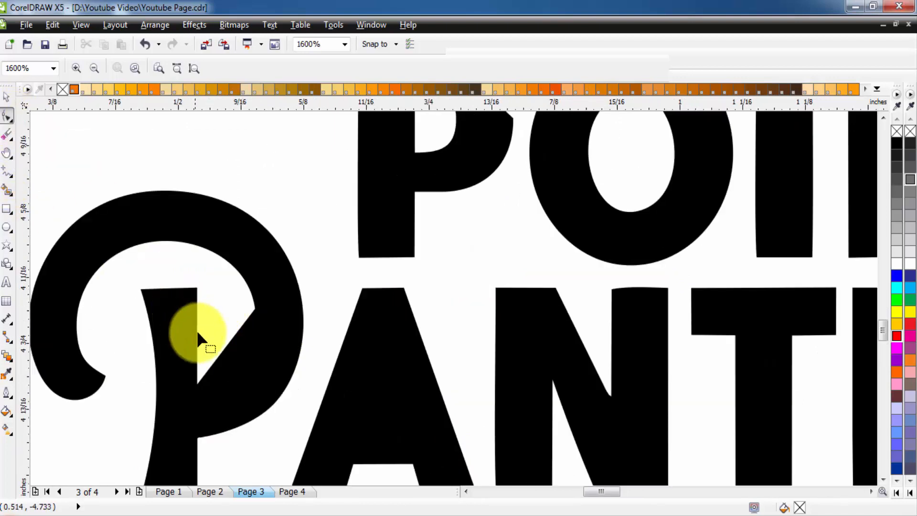
click(227, 342)
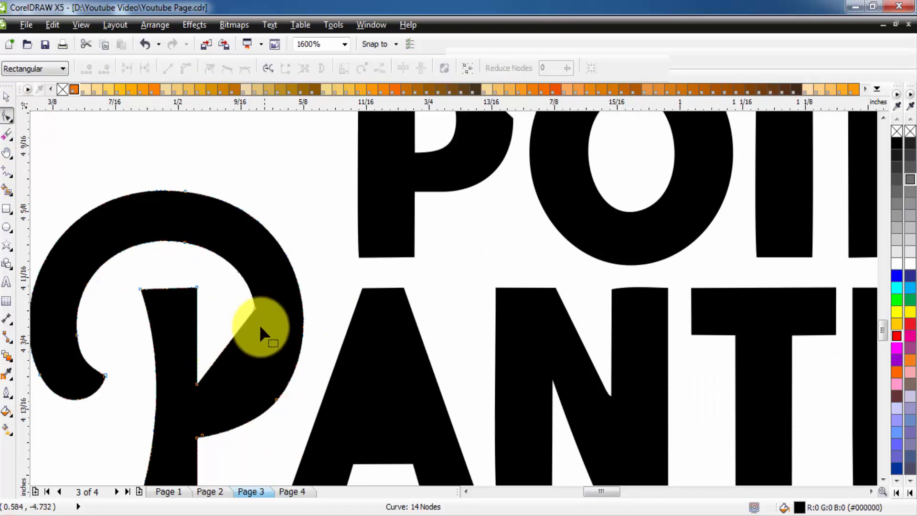
scroll(232, 359, up, 1)
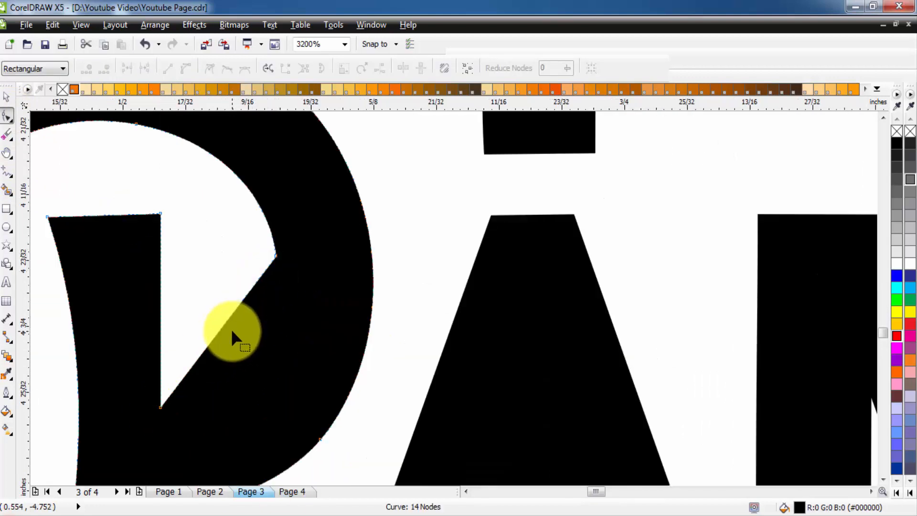
scroll(231, 329, down, 1)
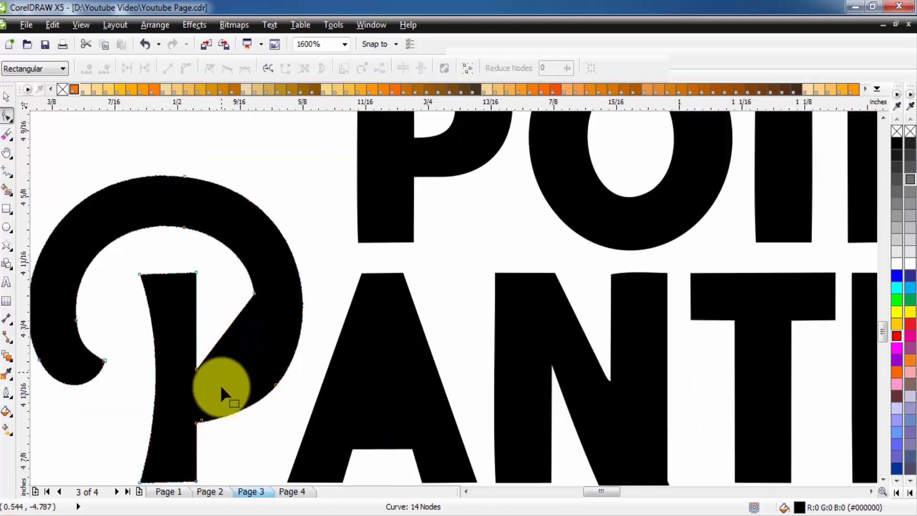
click(226, 328)
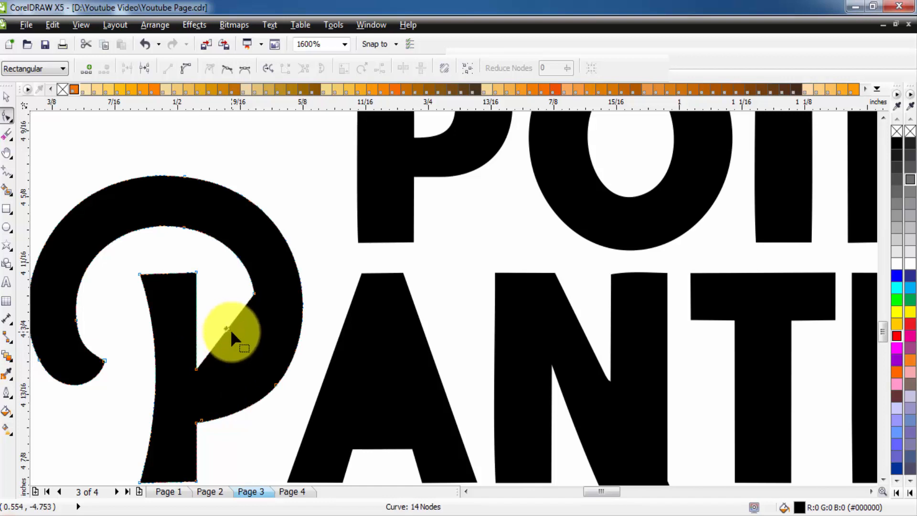
click(186, 68)
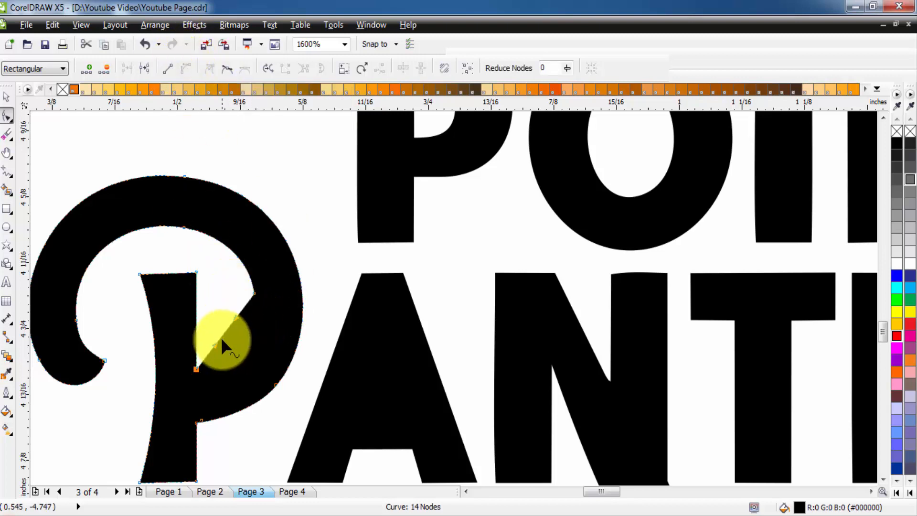
- Bend the diagonal segment outward into a rounded inner bowl for the P and delete the extra node where it meets the upper arc
scroll(227, 339, up, 1)
drag(233, 318, 250, 341)
scroll(285, 234, up, 1)
scroll(285, 231, down, 1)
scroll(286, 246, up, 1)
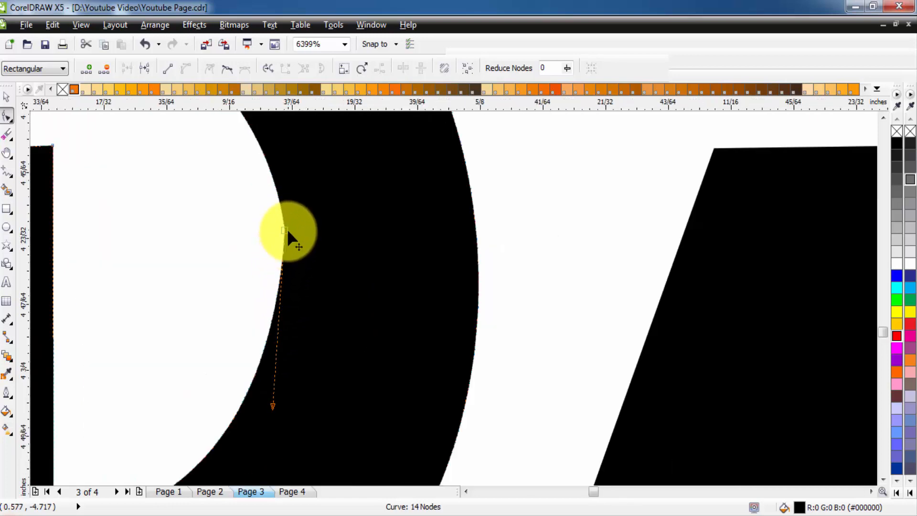
scroll(356, 291, down, 1)
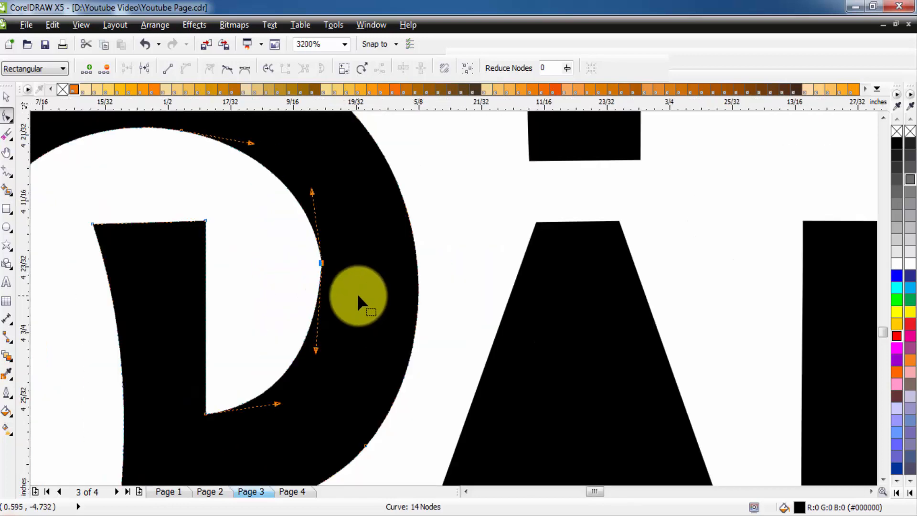
key(Delete)
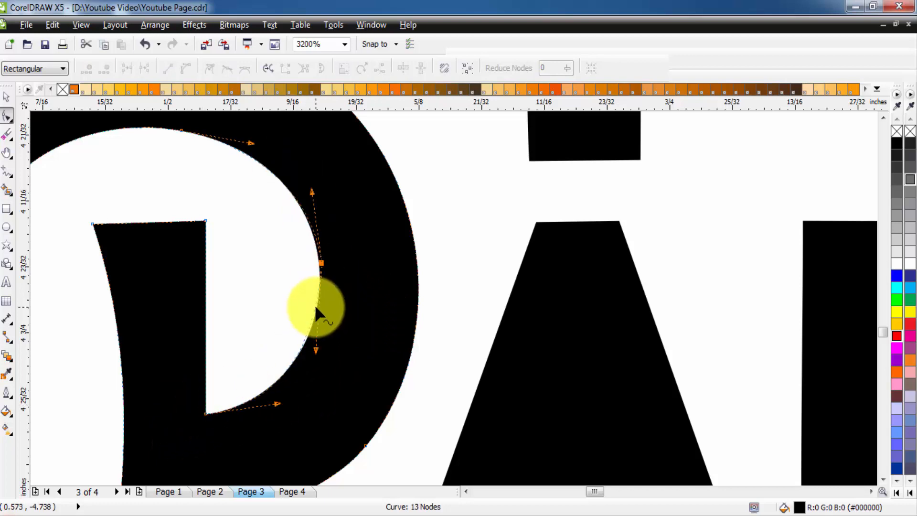
- Undo the last node deletion on the P of PANTHER and delete the extra node on its inner bowl curve again
key(ctrl+z)
click(291, 271)
scroll(291, 271, up, 1)
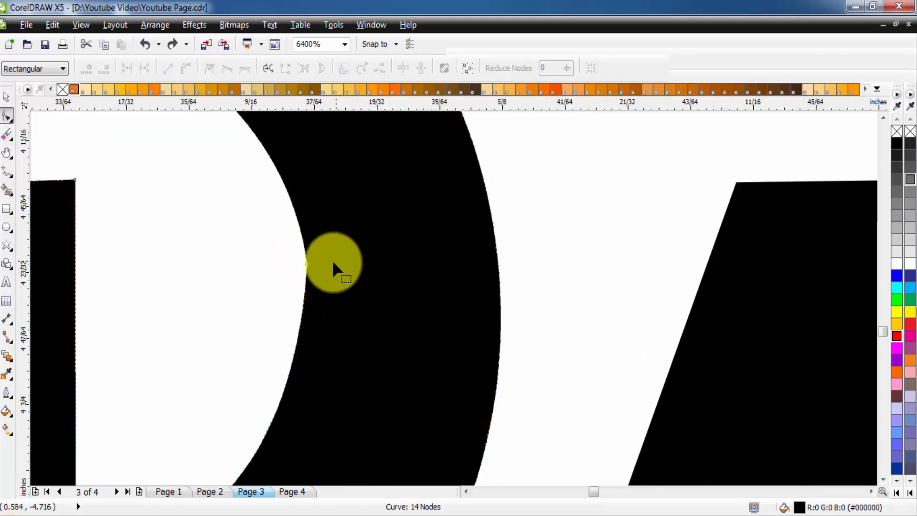
click(308, 264)
key(Delete)
scroll(410, 286, down, 1)
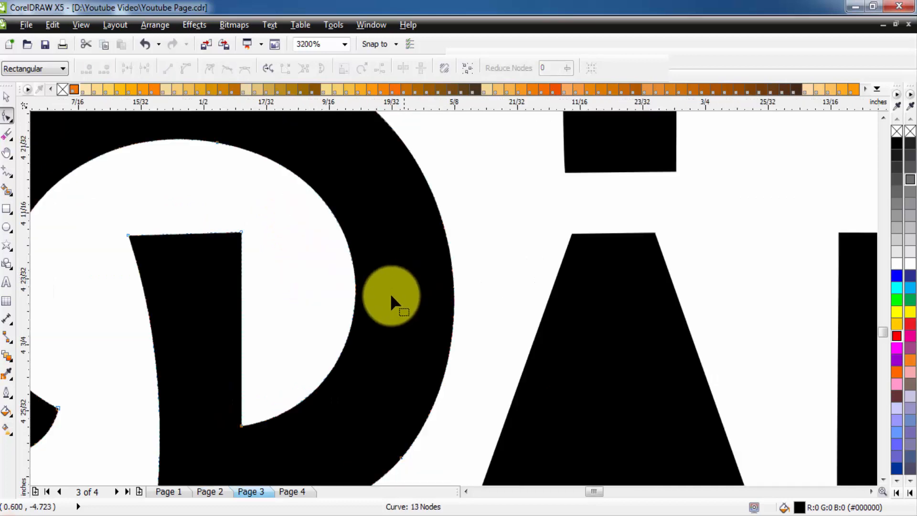
- Convert the straight diagonal segment on the outer shoulder of the P in POINT to a curve
scroll(469, 321, down, 1)
key(h)
drag(438, 313, 410, 277)
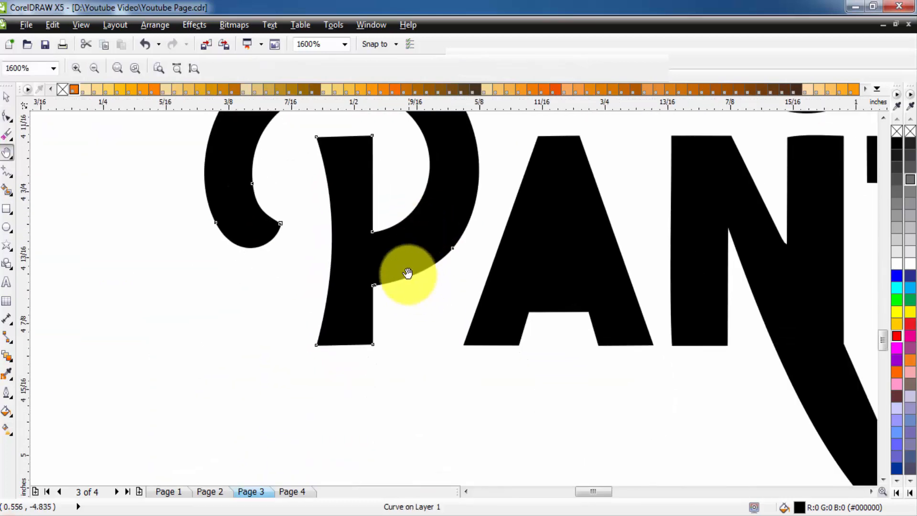
scroll(363, 306, down, 1)
key(F10)
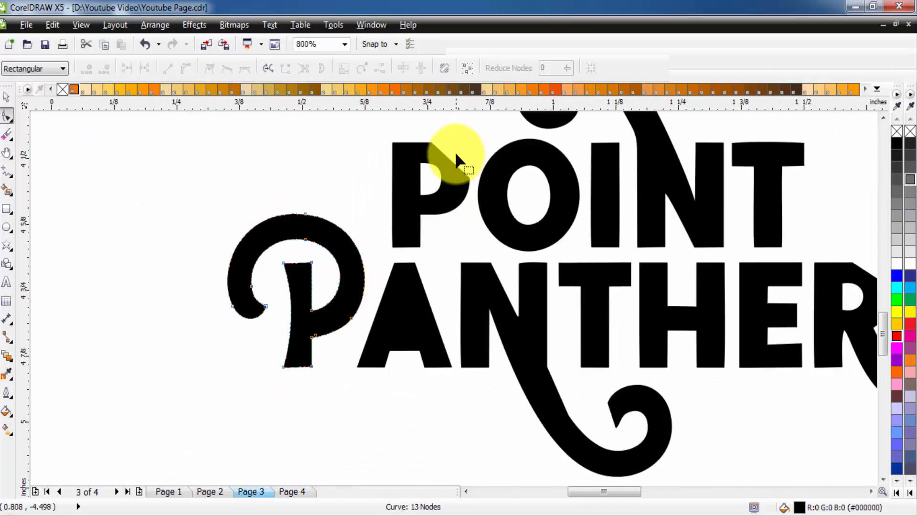
scroll(457, 143, up, 1)
click(439, 170)
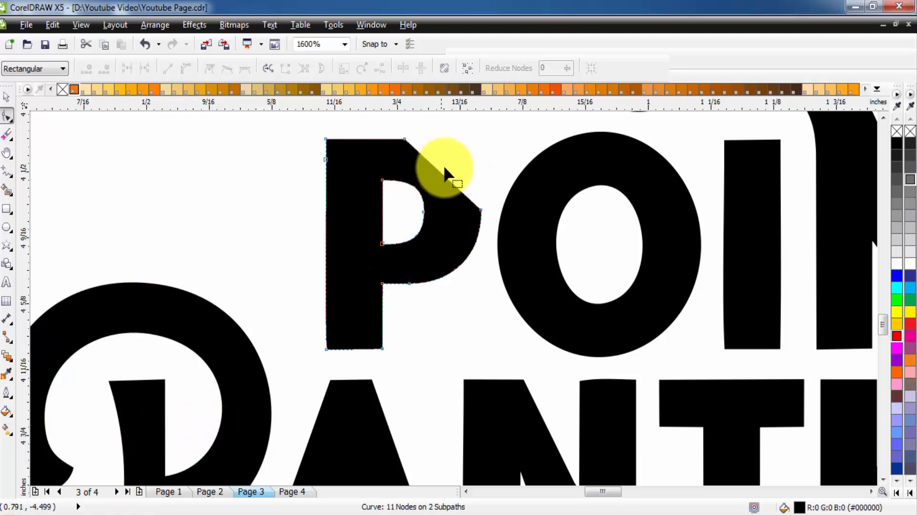
scroll(466, 148, up, 2)
scroll(365, 236, down, 1)
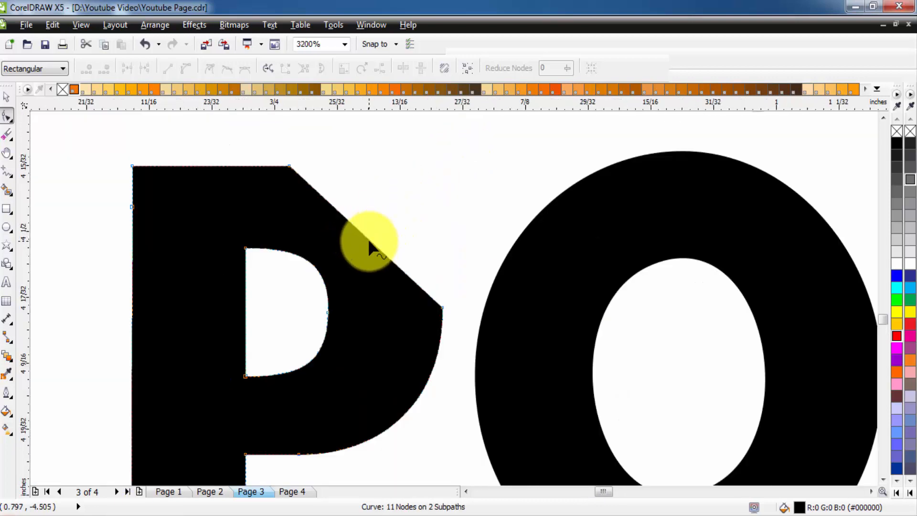
click(369, 240)
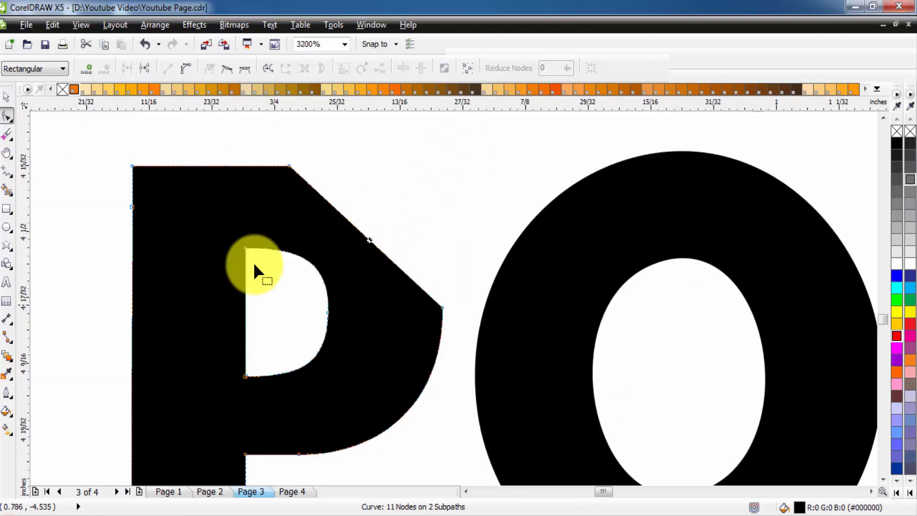
click(185, 70)
- Bend the diagonal outward into a rounded shoulder, delete the node where it meets the lower arc, and deselect the P
drag(368, 235, 394, 200)
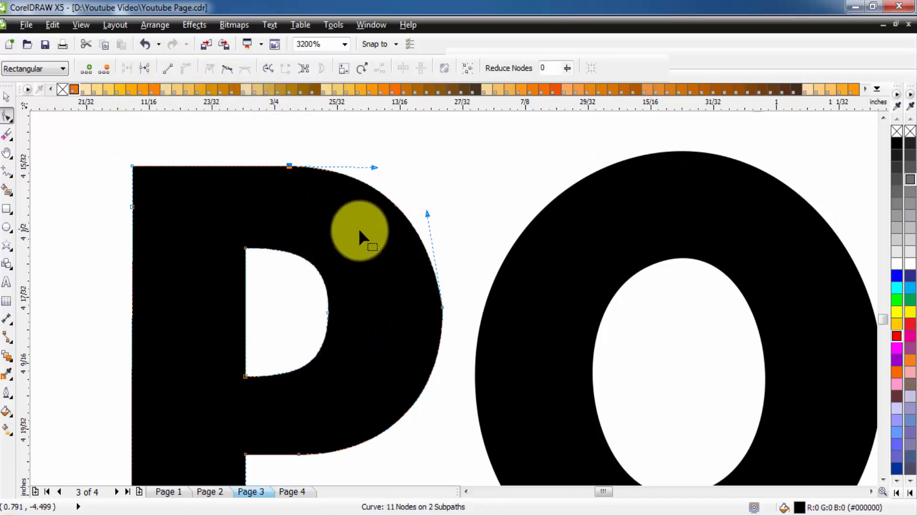
click(443, 307)
key(Delete)
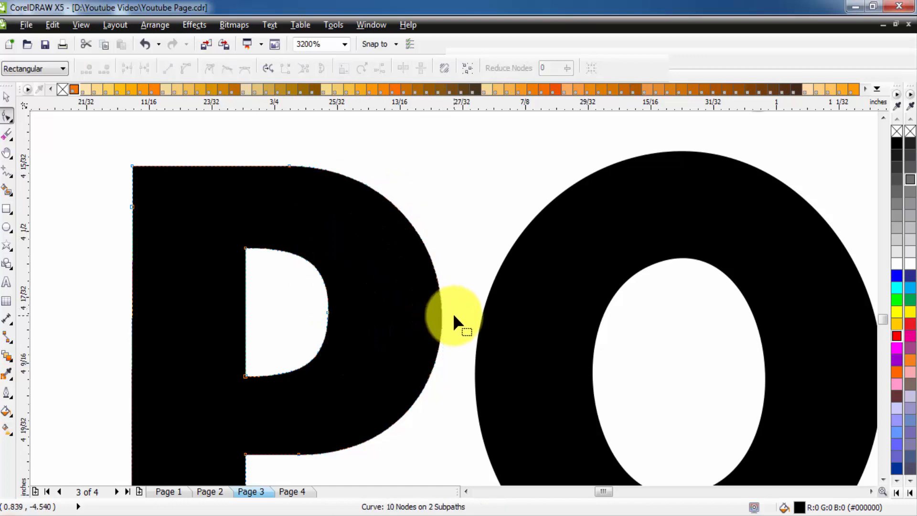
scroll(430, 320, down, 3)
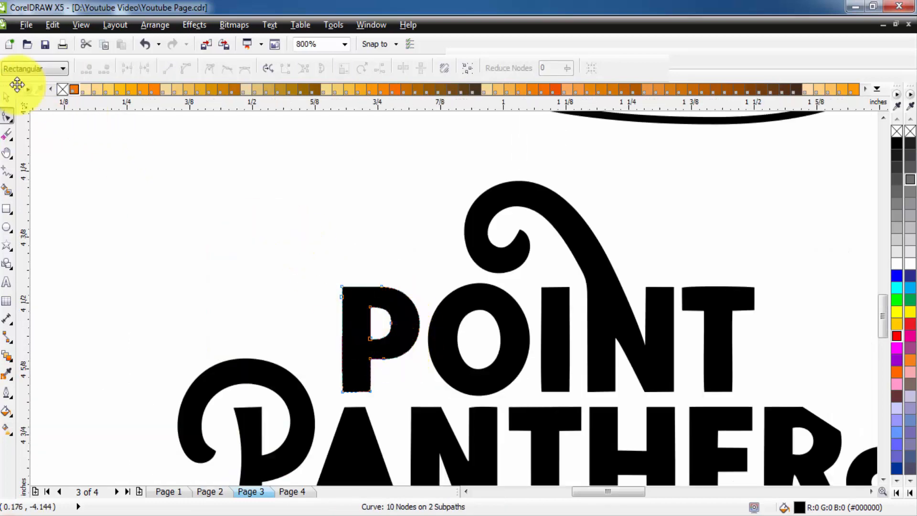
click(7, 97)
click(235, 208)
- Select both end nodes of the curved left stem edge on the P in PANTHER and convert that edge to a straight line
key(h)
drag(390, 385, 379, 248)
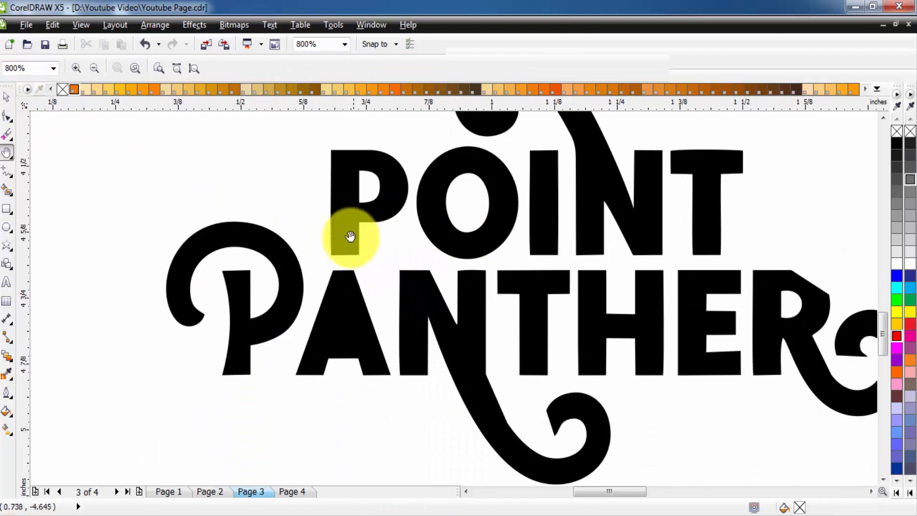
scroll(244, 310, up, 3)
scroll(241, 311, down, 1)
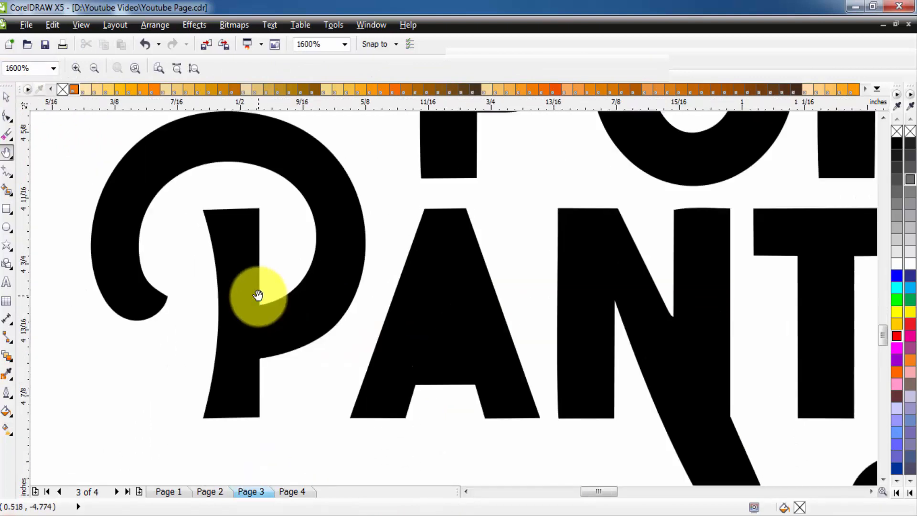
drag(256, 293, 229, 301)
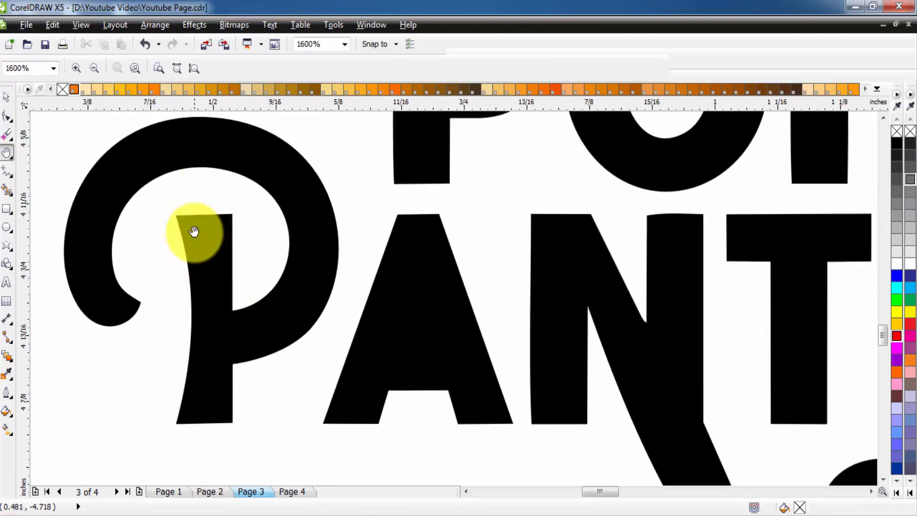
click(7, 116)
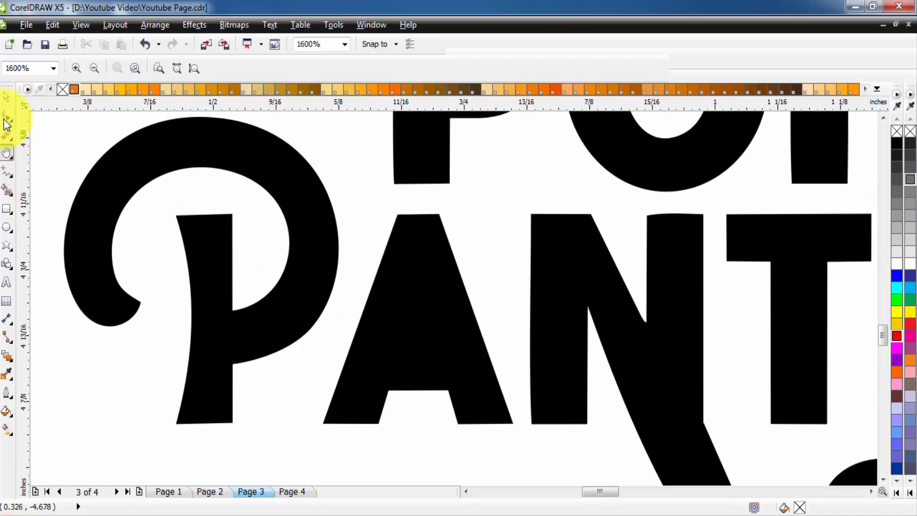
click(178, 214)
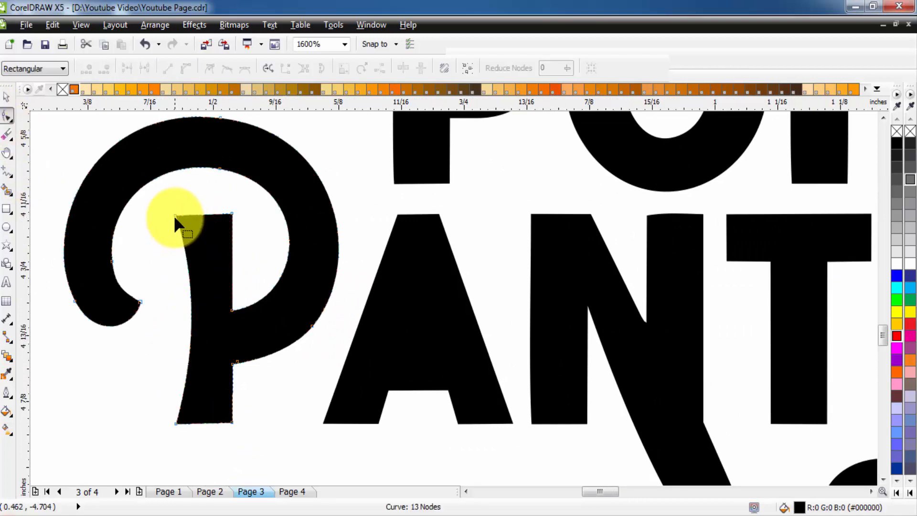
click(176, 216)
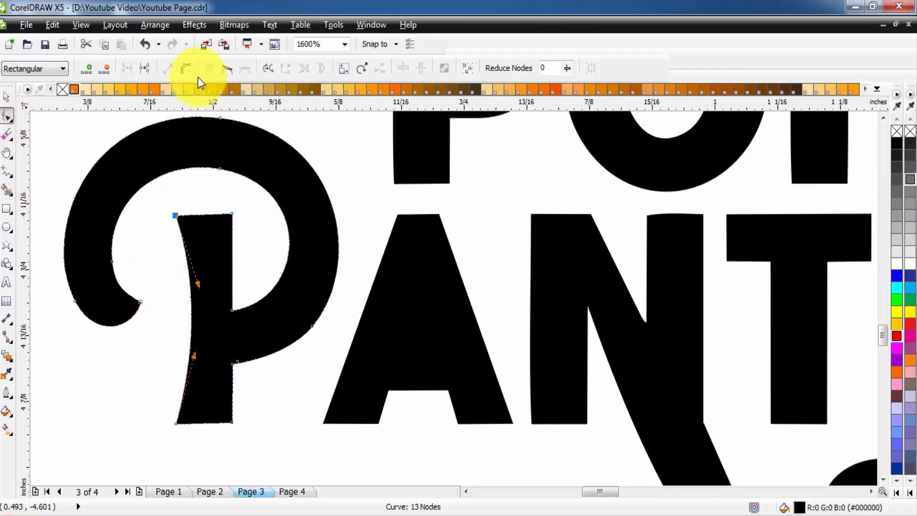
shift+click(175, 422)
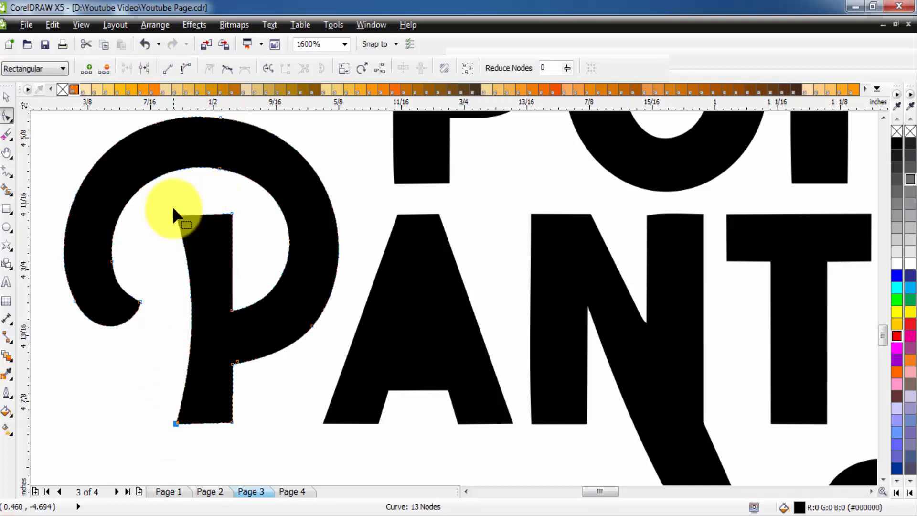
click(168, 70)
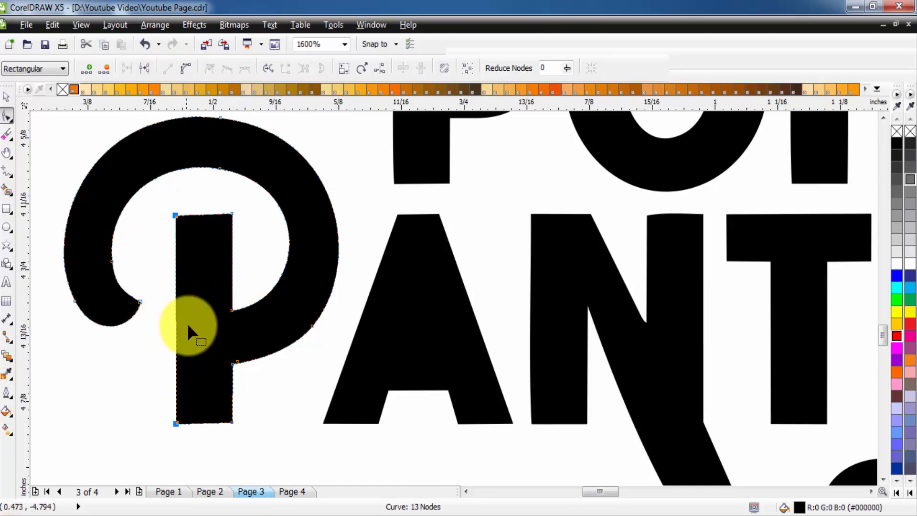
- Deselect the P and view the whole POINT PANTHER lettering
key(h)
scroll(305, 325, down, 1)
drag(440, 283, 362, 303)
scroll(362, 310, down, 1)
drag(415, 358, 354, 365)
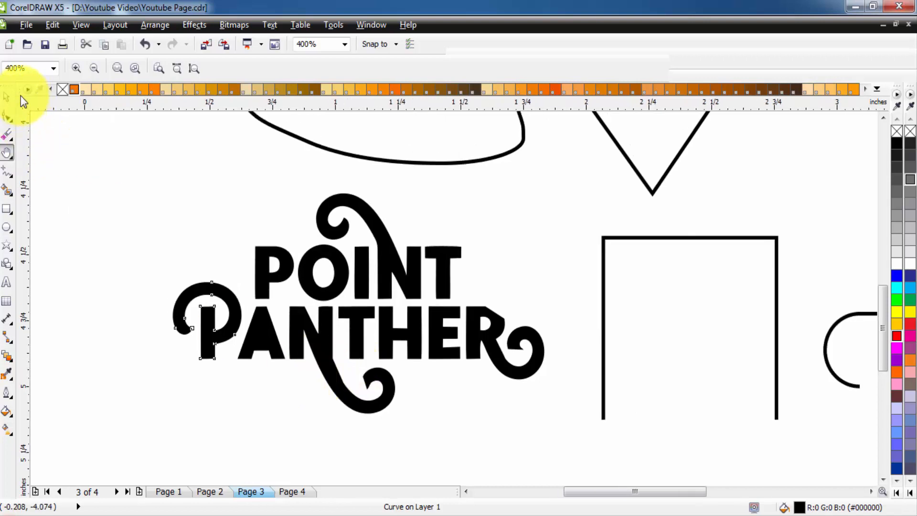
click(7, 97)
click(78, 127)
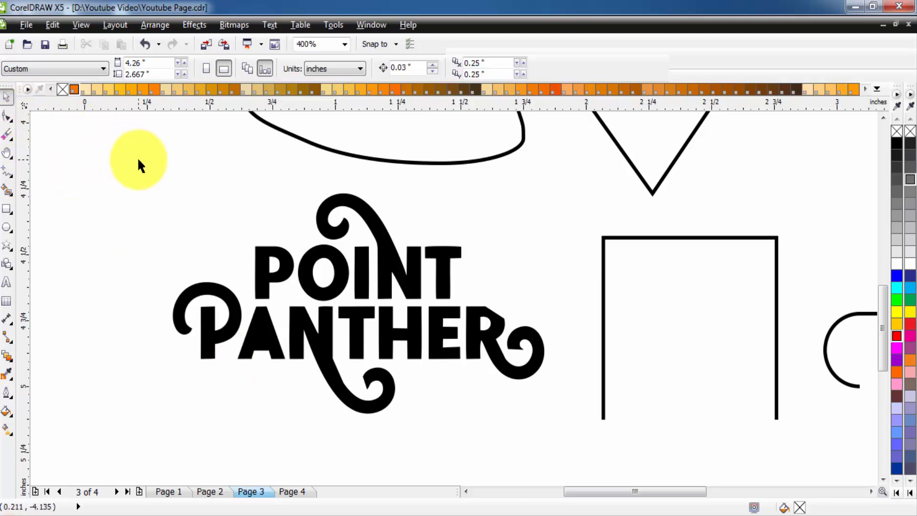
- Select the node at the crest of the open freeform curve and reposition its two handles independently until they are nearly level
key(shift+F4)
click(8, 116)
click(261, 340)
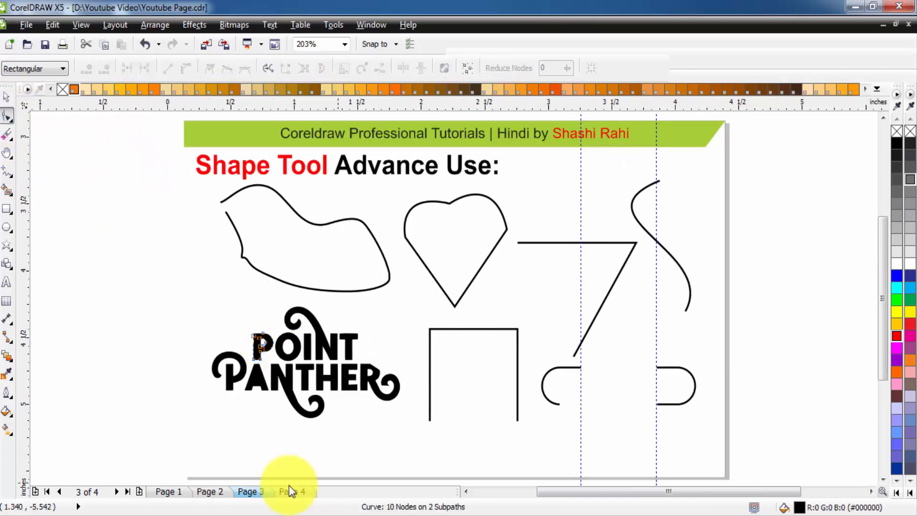
click(244, 254)
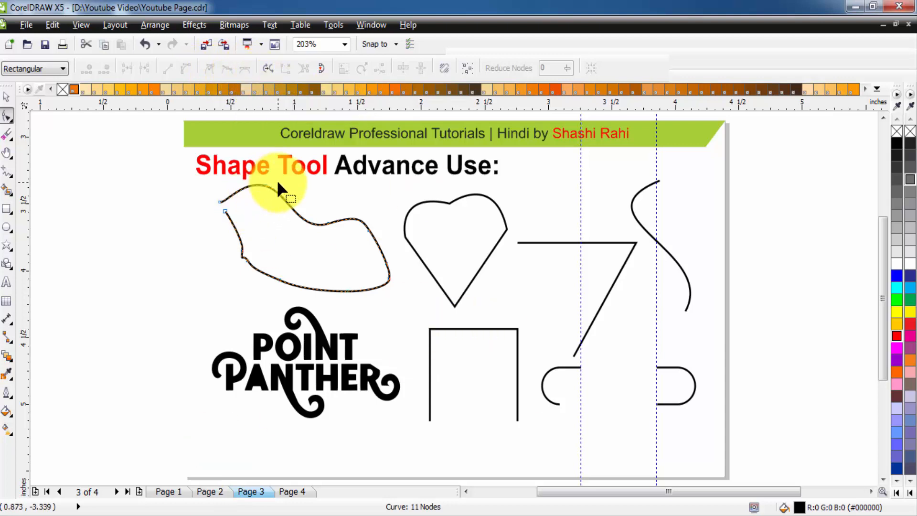
scroll(277, 179, up, 2)
scroll(271, 214, down, 1)
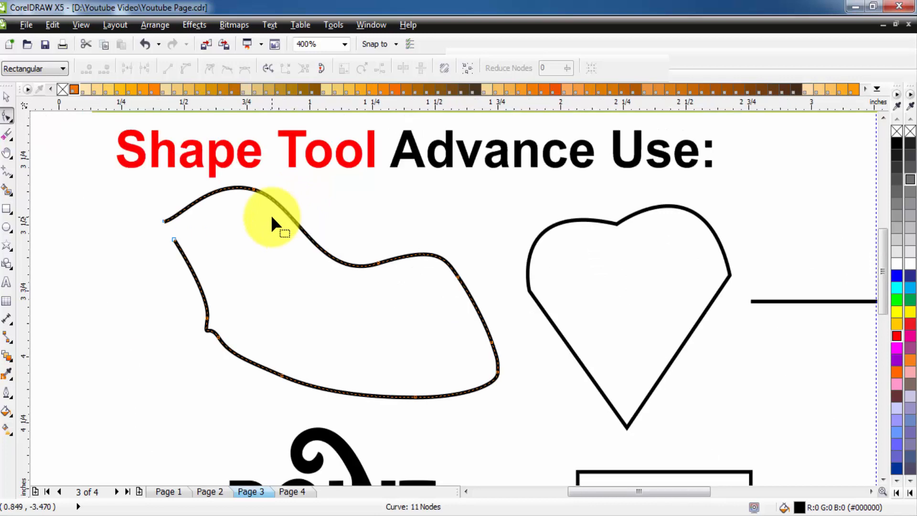
click(252, 189)
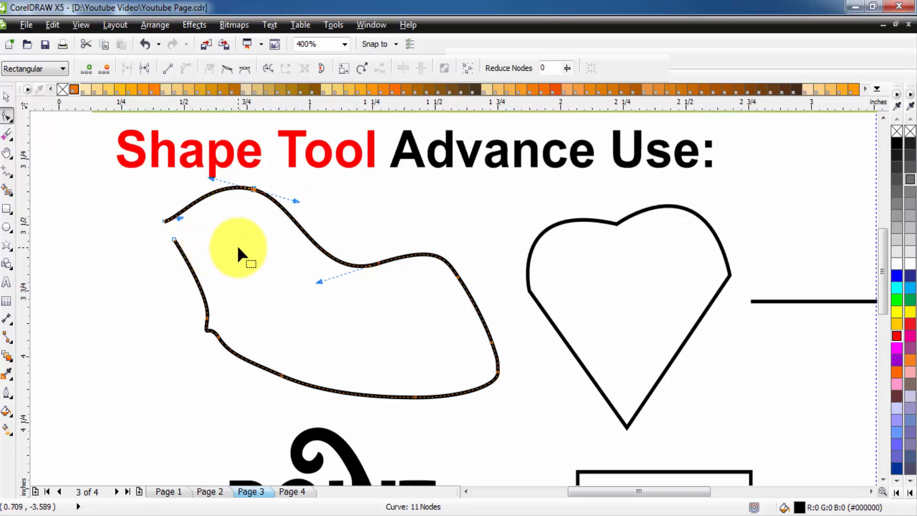
scroll(281, 238, up, 1)
scroll(281, 237, down, 1)
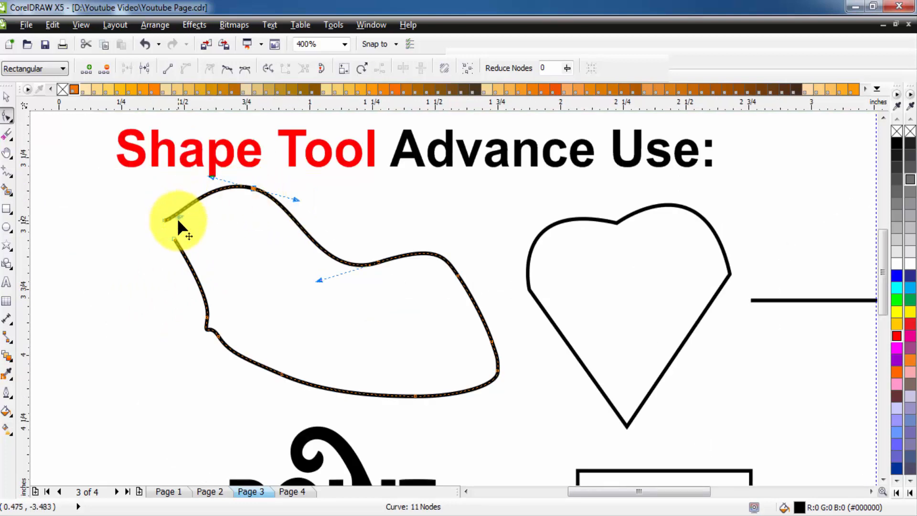
drag(296, 200, 318, 176)
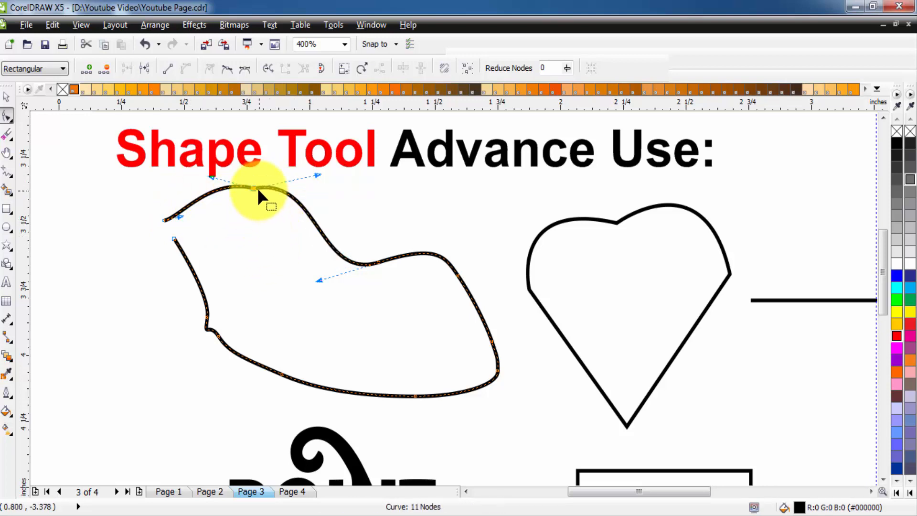
drag(211, 177, 179, 194)
mouse_move(318, 173)
mouse_down()
mouse_move(288, 263)
mouse_move(313, 186)
mouse_up()
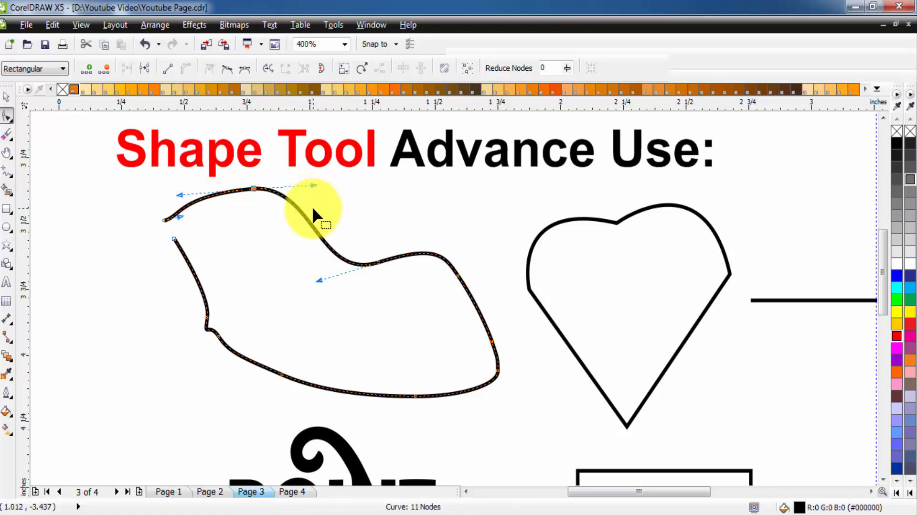
- Convert the crest node to a smooth node, swing its right handle downward, and undo that swing
click(228, 225)
click(253, 188)
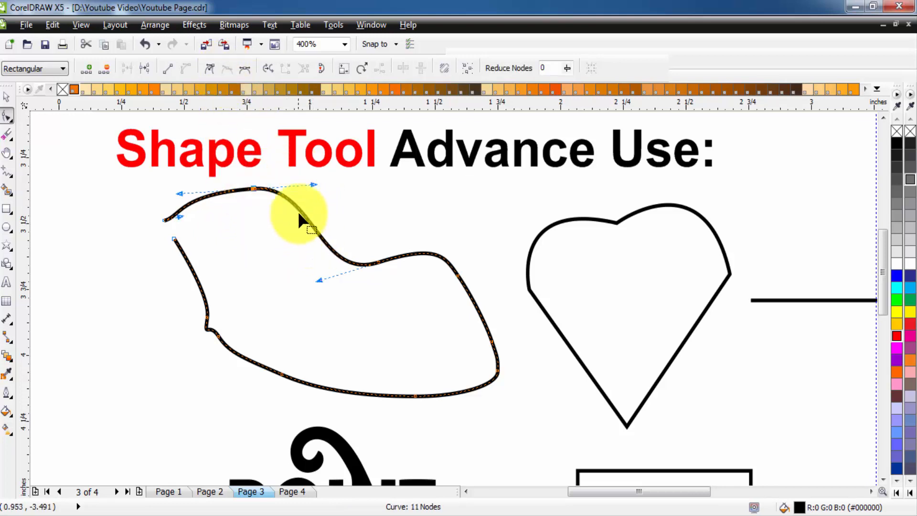
drag(315, 186, 307, 225)
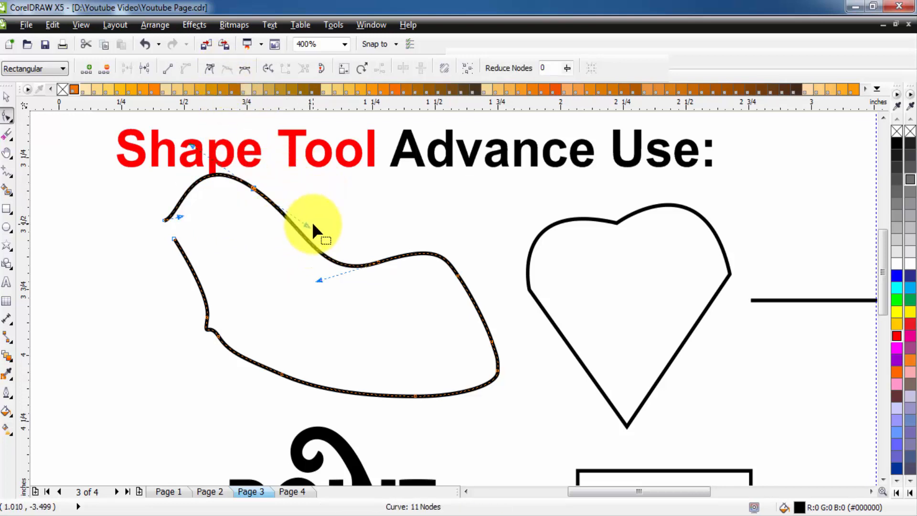
key(ctrl+z)
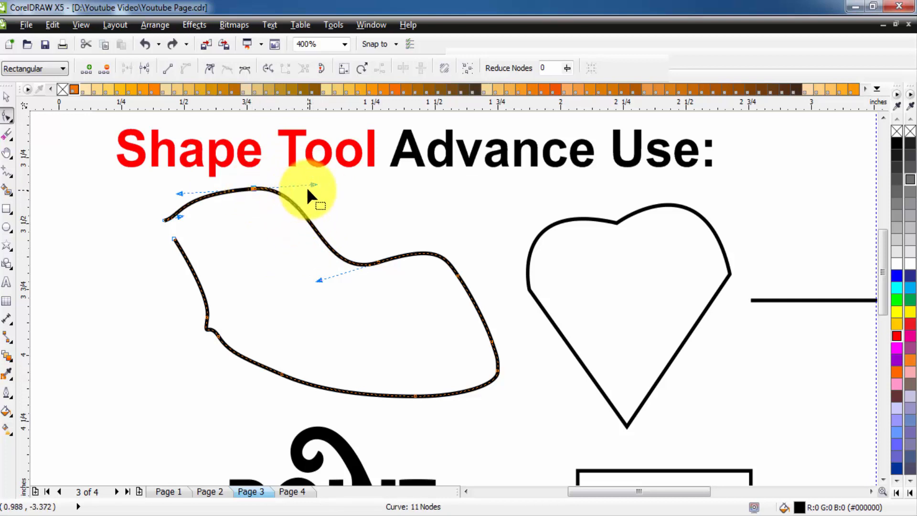
- Lengthen the smooth node's right handle and swing it down and back up to reshape the curve on both sides of the node
mouse_move(315, 184)
mouse_down()
mouse_move(307, 215)
mouse_move(323, 182)
mouse_up()
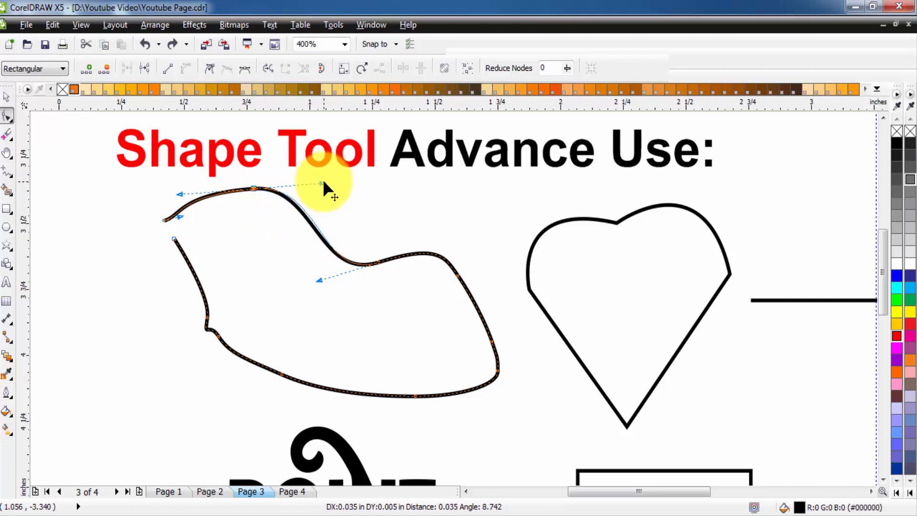
scroll(266, 179, up, 1)
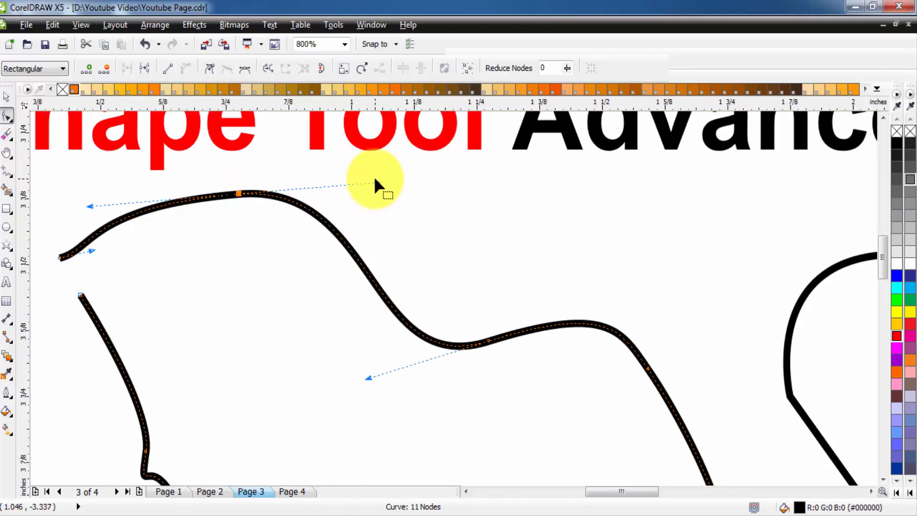
drag(376, 182, 375, 204)
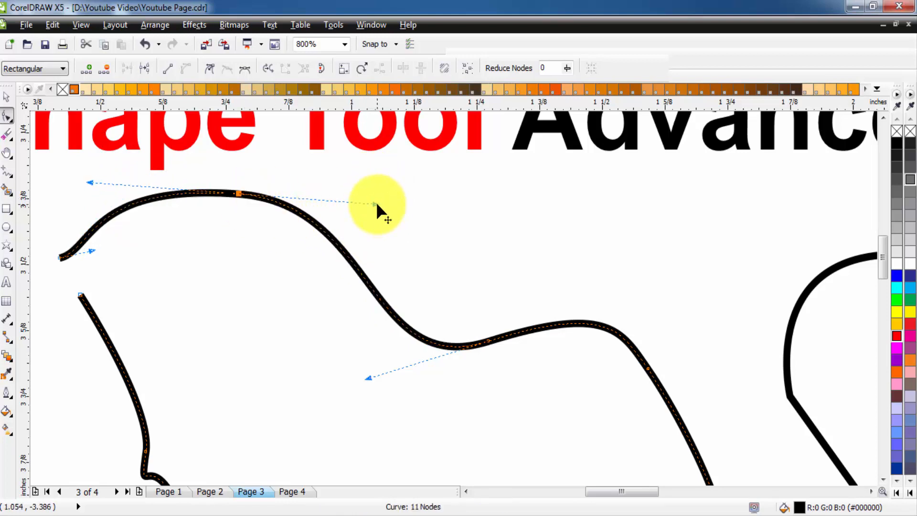
drag(376, 202, 372, 240)
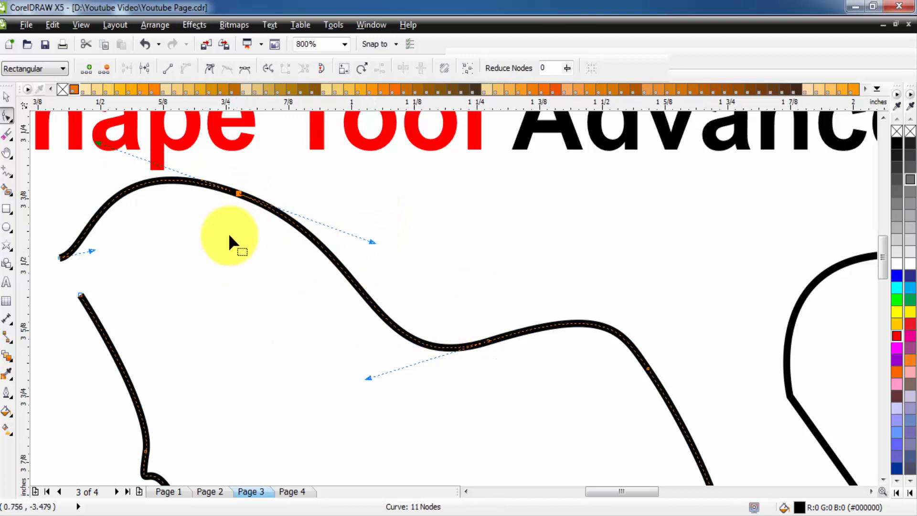
drag(372, 242, 390, 208)
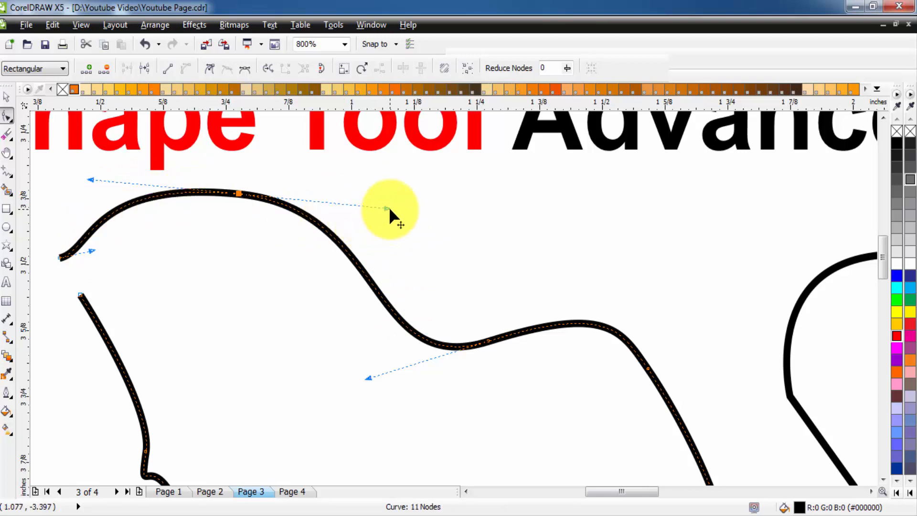
- Change the crest node to a cusp, reposition its right handle independently, and convert the node back to smooth
mouse_move(389, 209)
mouse_down()
mouse_move(371, 262)
mouse_move(380, 226)
mouse_move(379, 243)
mouse_move(399, 212)
mouse_move(389, 262)
mouse_move(398, 212)
mouse_up()
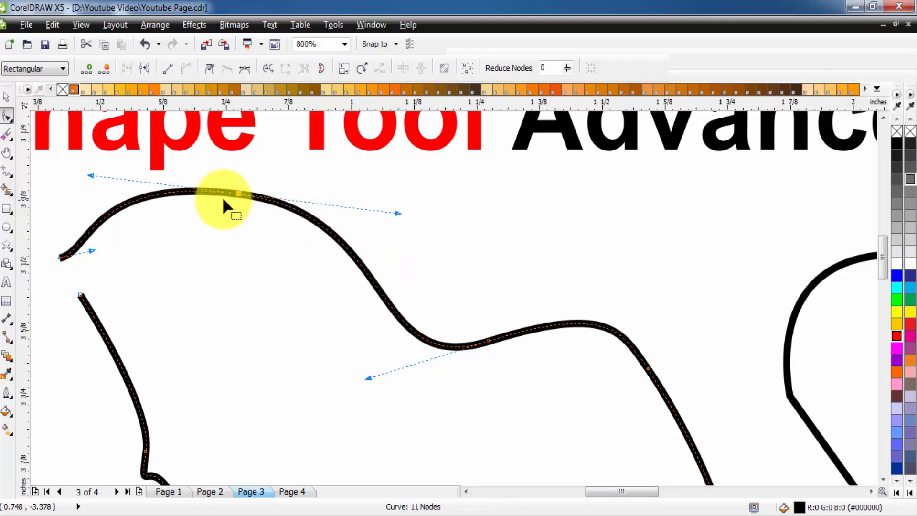
click(213, 68)
drag(398, 213, 392, 194)
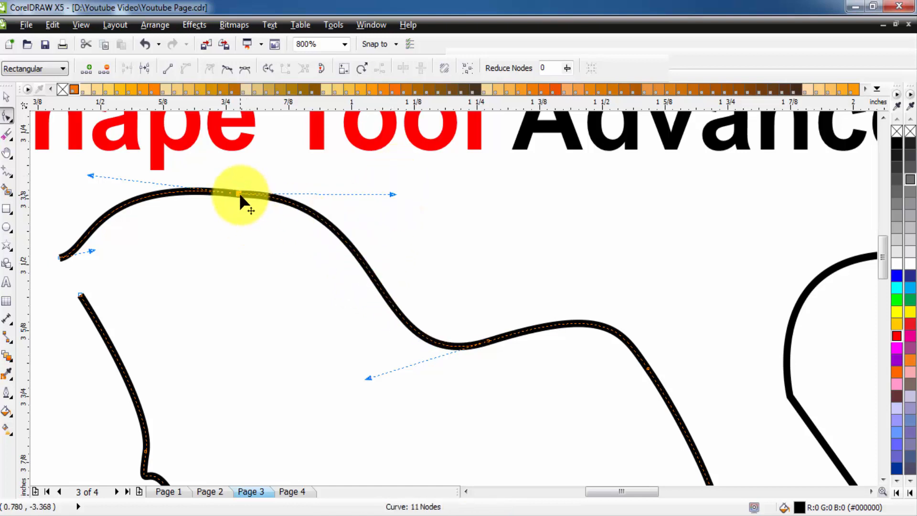
drag(393, 195, 373, 239)
click(227, 68)
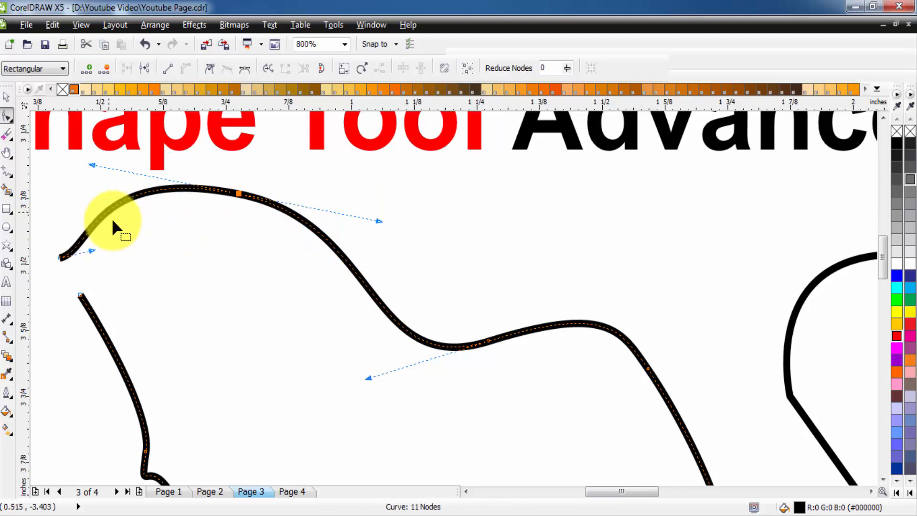
- Make the crest node a cusp again and raise its right and left handles independently of each other
click(211, 72)
drag(377, 220, 417, 192)
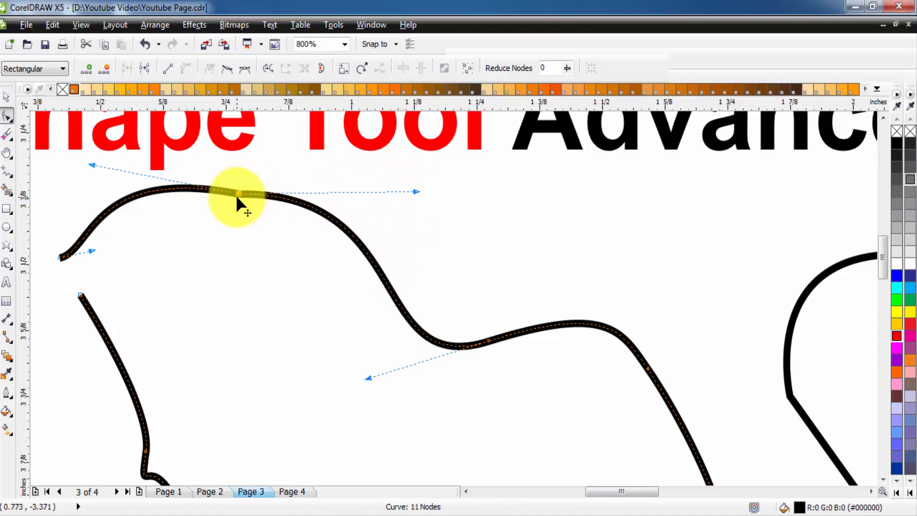
mouse_move(419, 192)
mouse_down()
mouse_move(415, 255)
mouse_move(420, 185)
mouse_up()
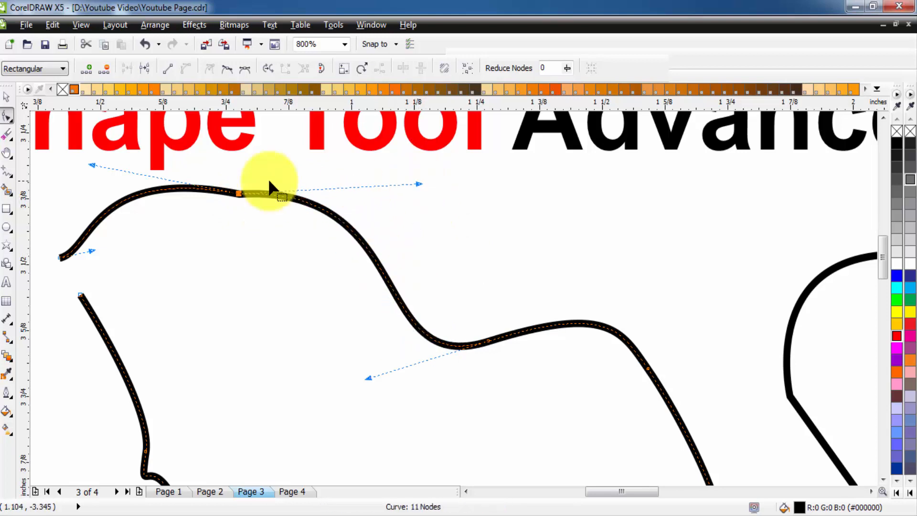
drag(93, 216, 86, 161)
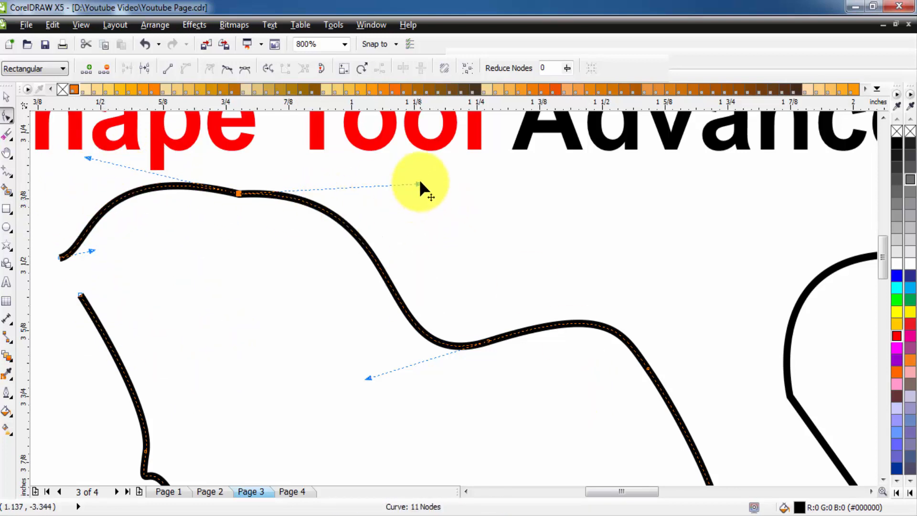
- Convert the crest node to smooth, shift it down and to the right, and swing its right handle until nearly level
click(229, 72)
drag(419, 207, 405, 276)
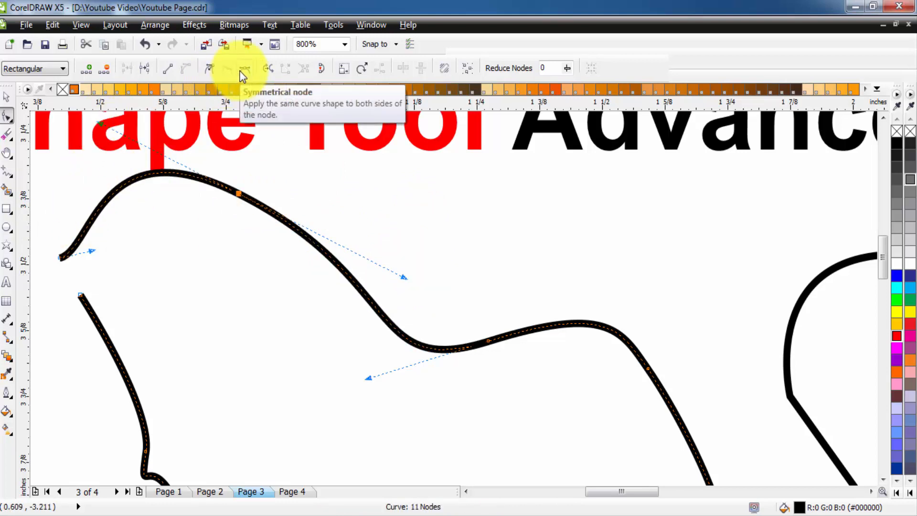
drag(239, 193, 266, 220)
drag(434, 304, 429, 242)
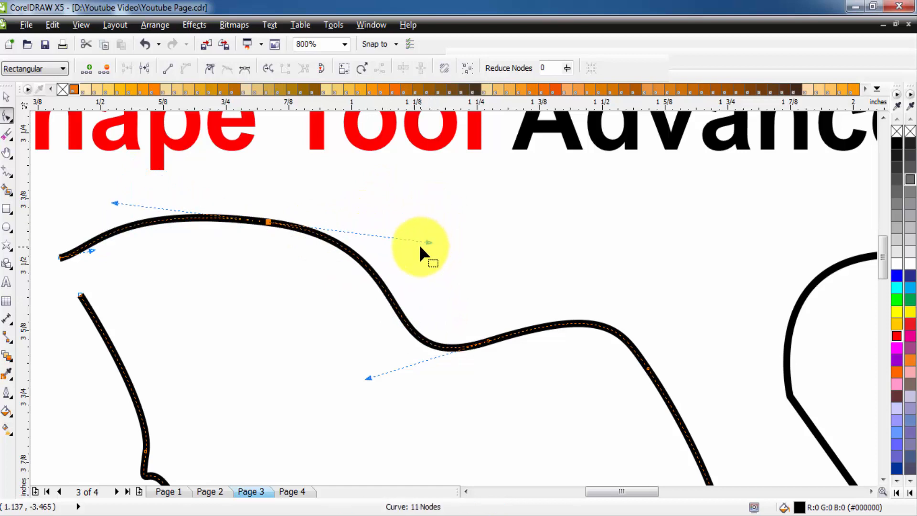
- Convert the crest node to a symmetrical node, and shorten and steepen both handles together
click(248, 70)
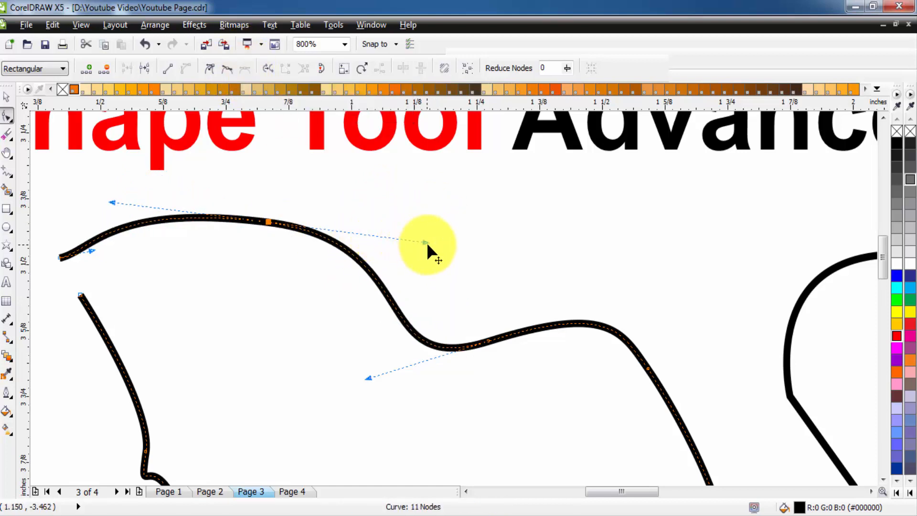
drag(424, 240, 335, 258)
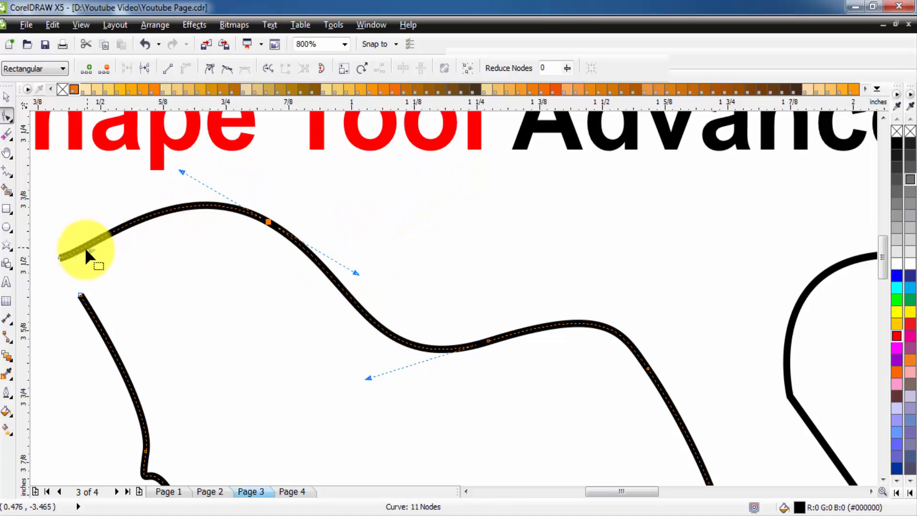
drag(355, 272, 328, 284)
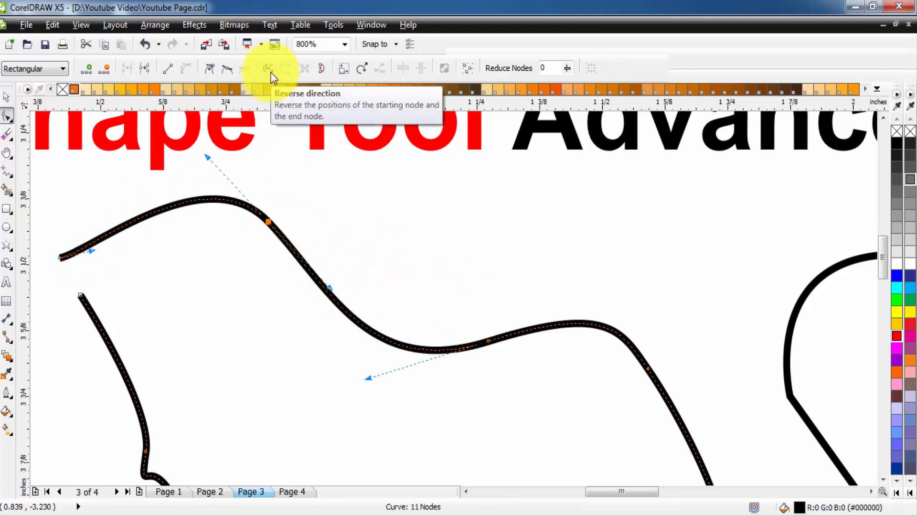
- Select the node at the heart outline's top notch with the Shape tool
scroll(282, 191, down, 1)
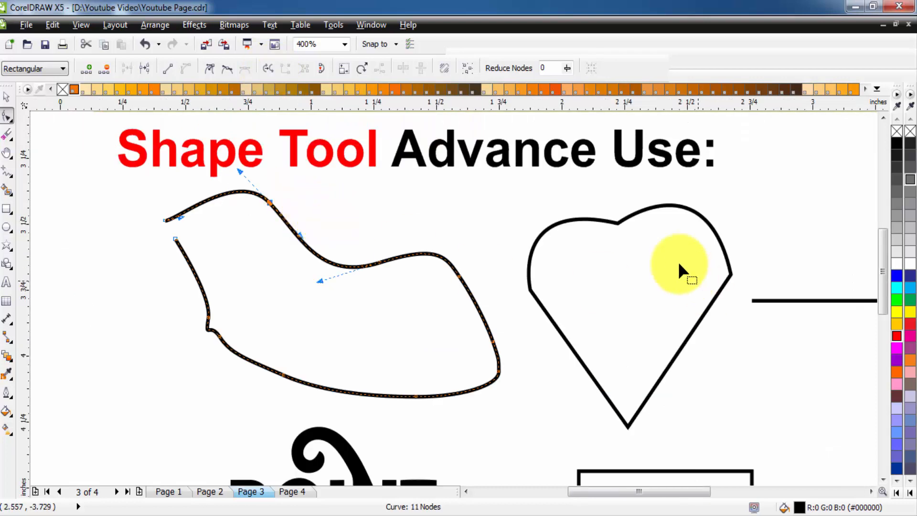
click(619, 222)
key(h)
drag(561, 242, 430, 237)
scroll(517, 265, up, 1)
drag(515, 265, 324, 251)
scroll(344, 253, down, 1)
click(6, 120)
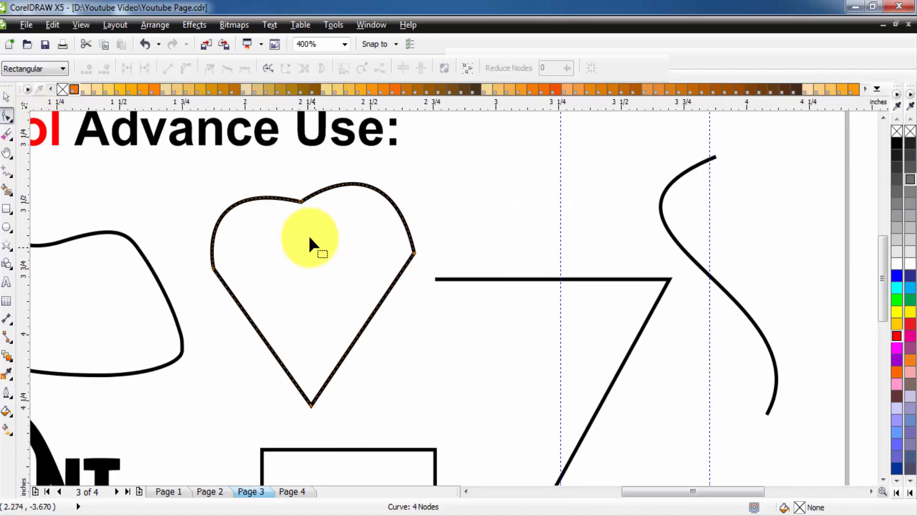
click(301, 201)
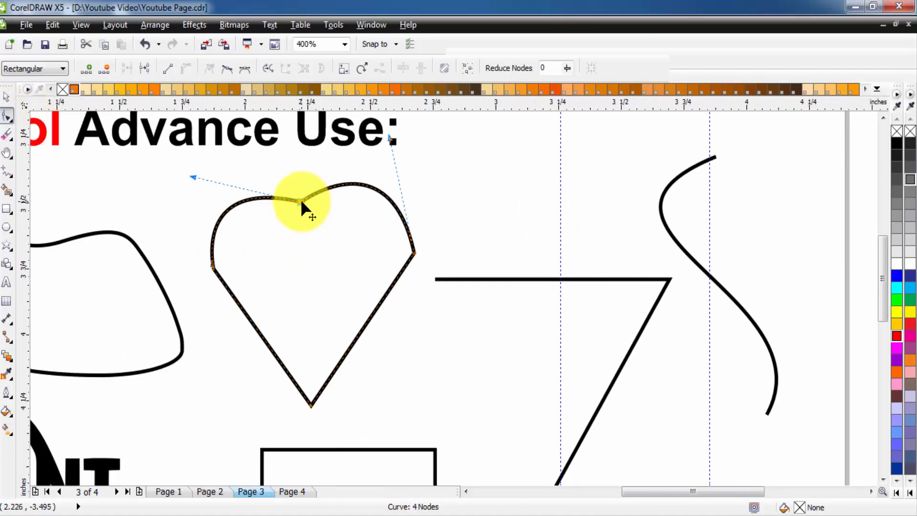
- Convert the heart's right lobe to a straight line from the notch node and undo it, repeating this once
click(168, 68)
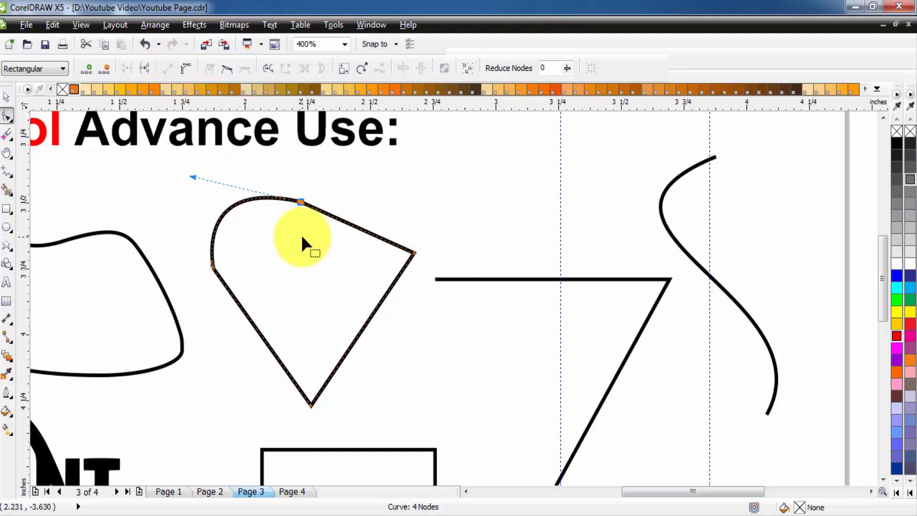
scroll(301, 234, up, 1)
scroll(302, 234, down, 1)
scroll(291, 215, up, 1)
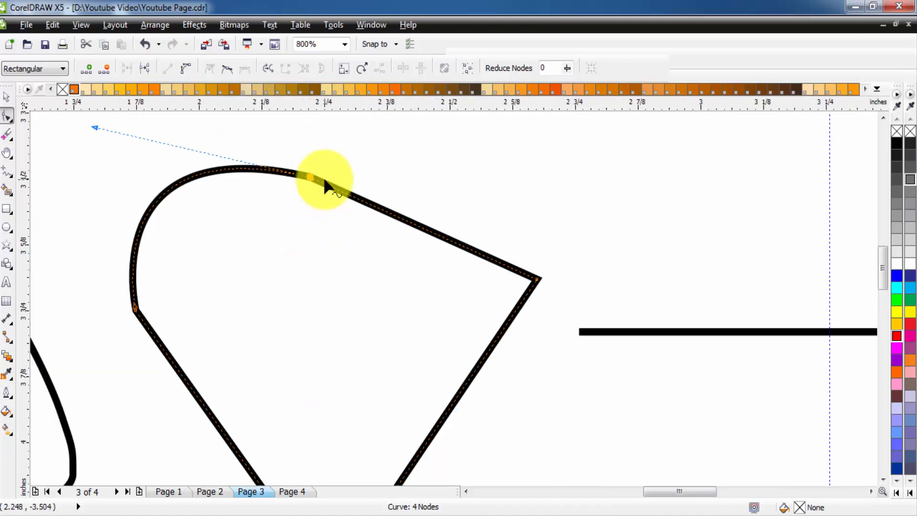
click(311, 178)
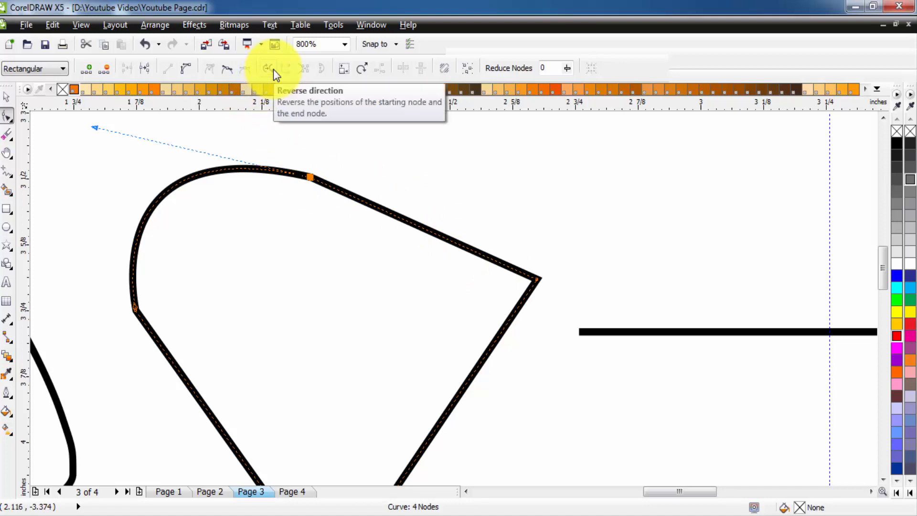
key(ctrl+z)
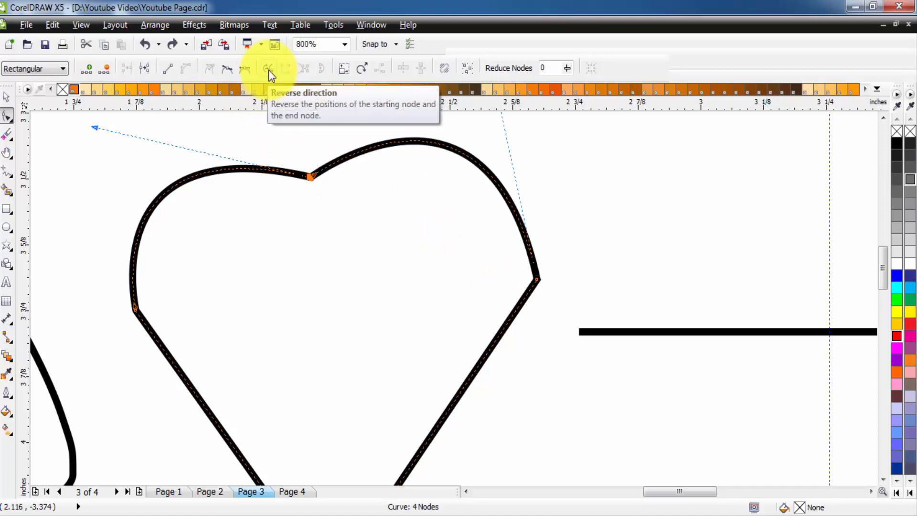
click(173, 73)
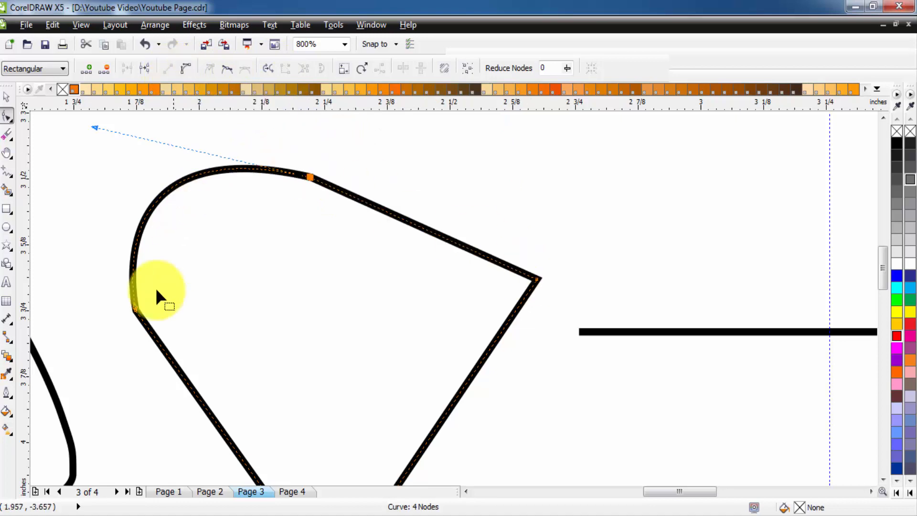
key(ctrl+z)
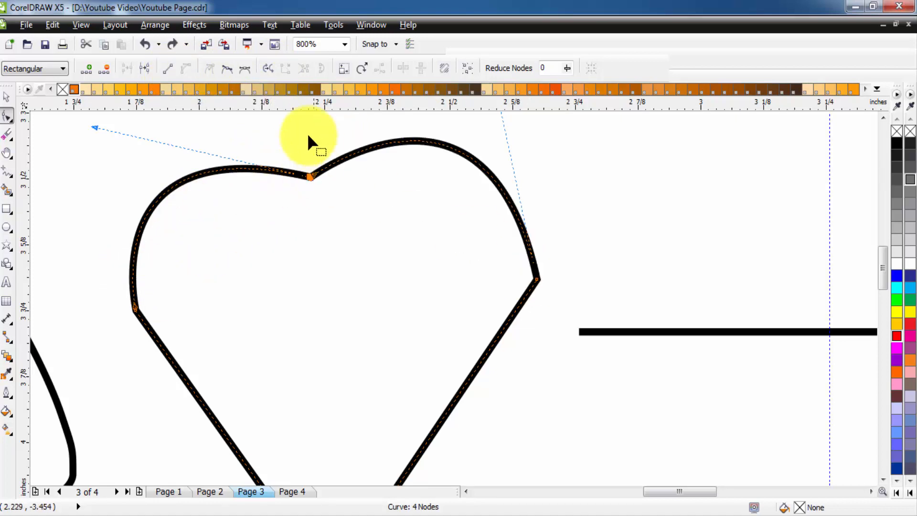
- Reverse the heart curve's direction, convert its left lobe to a straight line, and undo that conversion
click(271, 70)
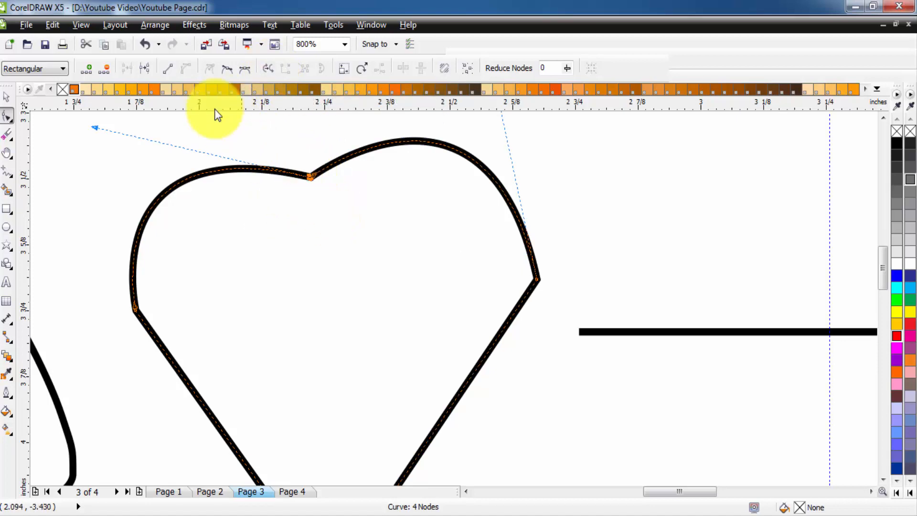
click(168, 69)
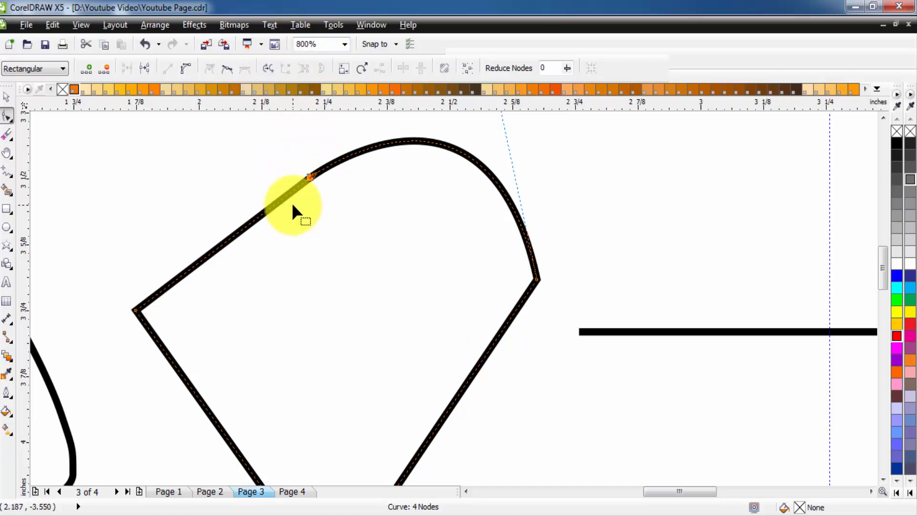
key(ctrl+z)
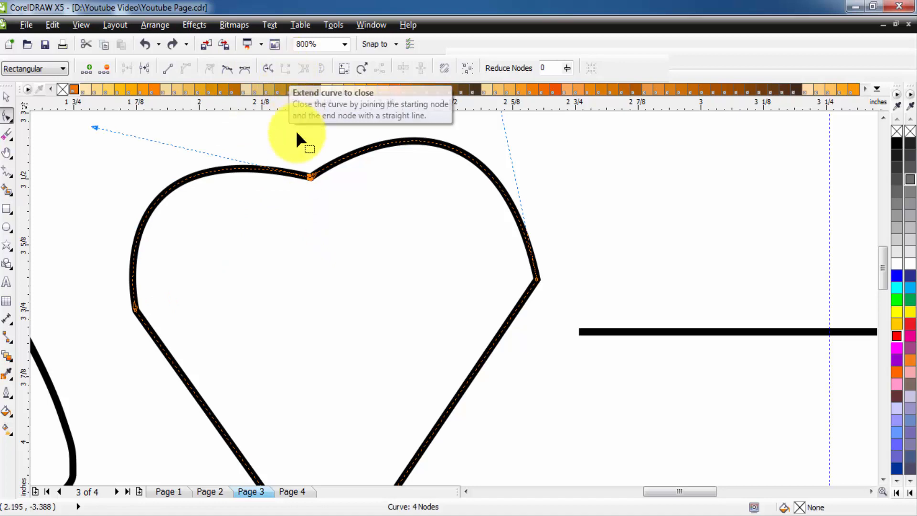
- Select the open freeform curve and assign it a red fill
scroll(301, 139, down, 3)
key(space)
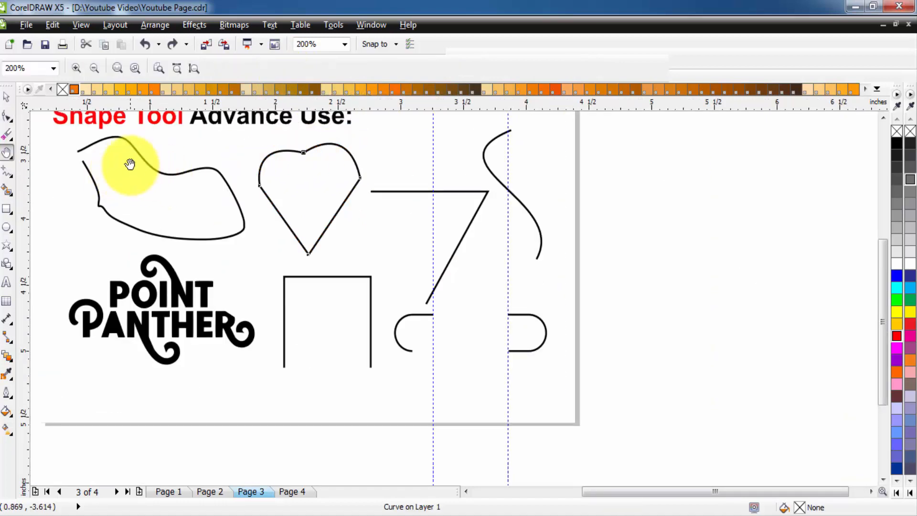
scroll(266, 225, up, 2)
click(205, 245)
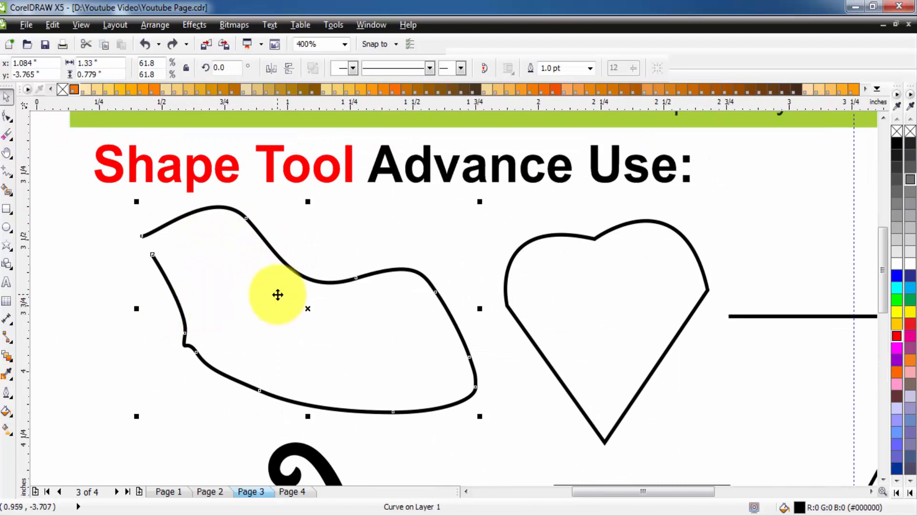
right_click(905, 338)
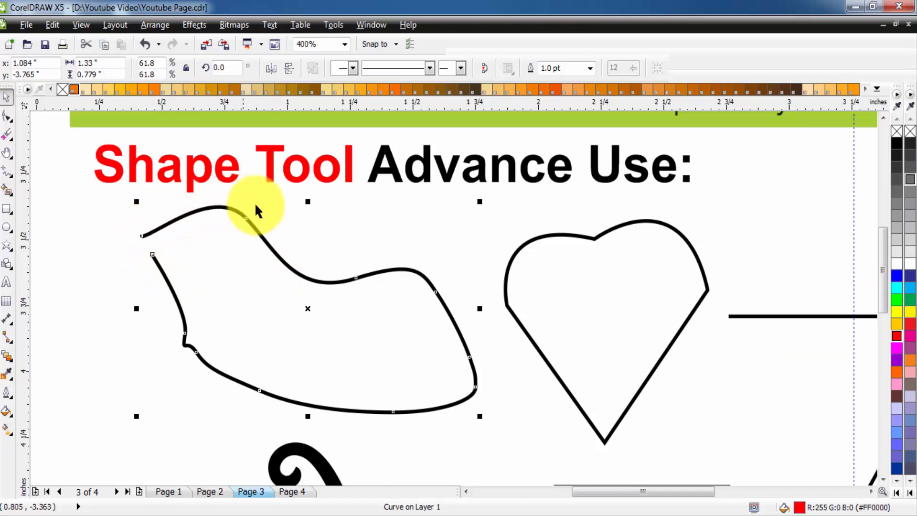
- Examine the gap between the two end nodes of the open freeform curve
scroll(143, 242, up, 2)
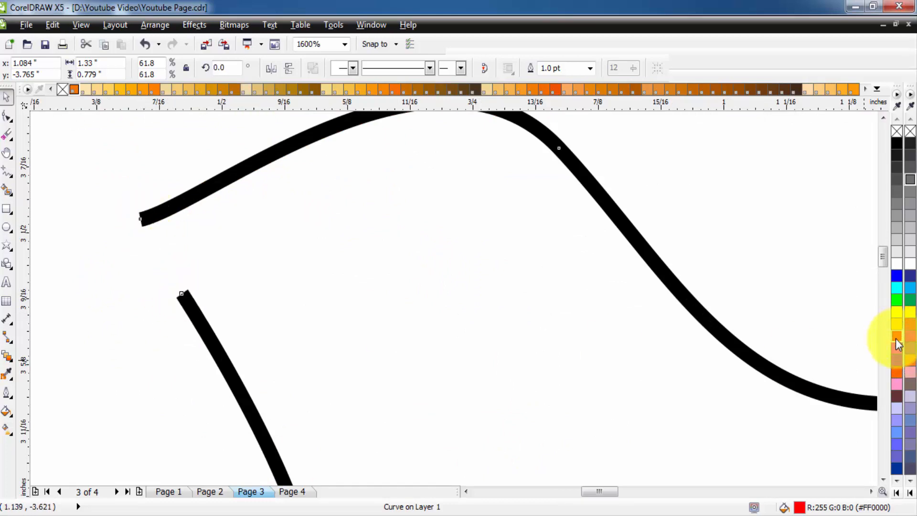
scroll(626, 320, down, 2)
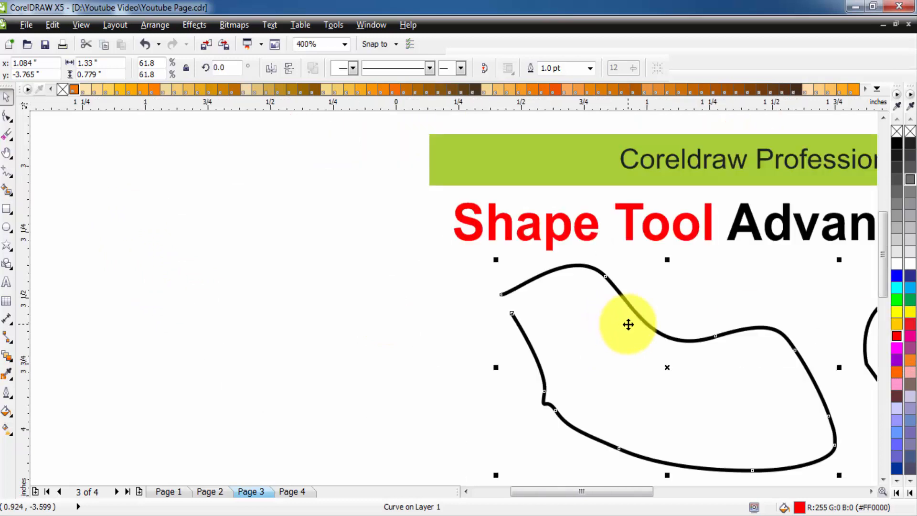
key(h)
drag(551, 292, 308, 222)
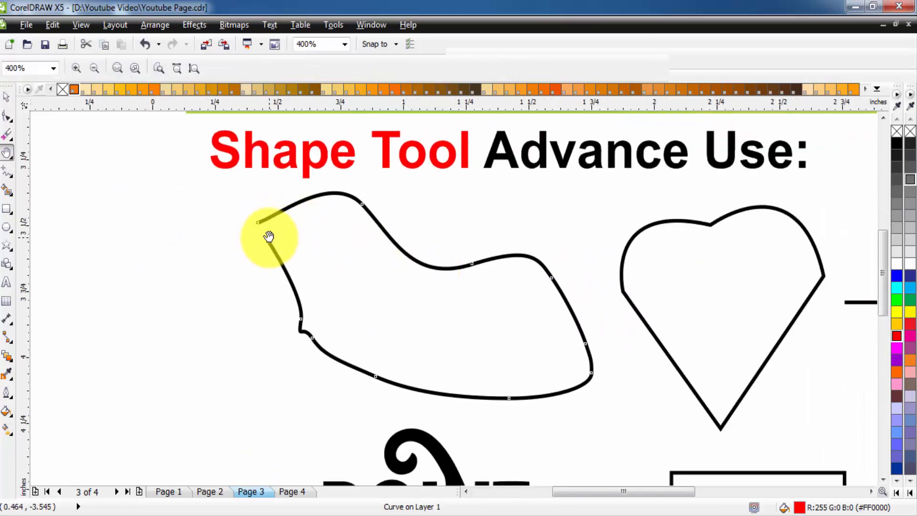
scroll(269, 236, up, 1)
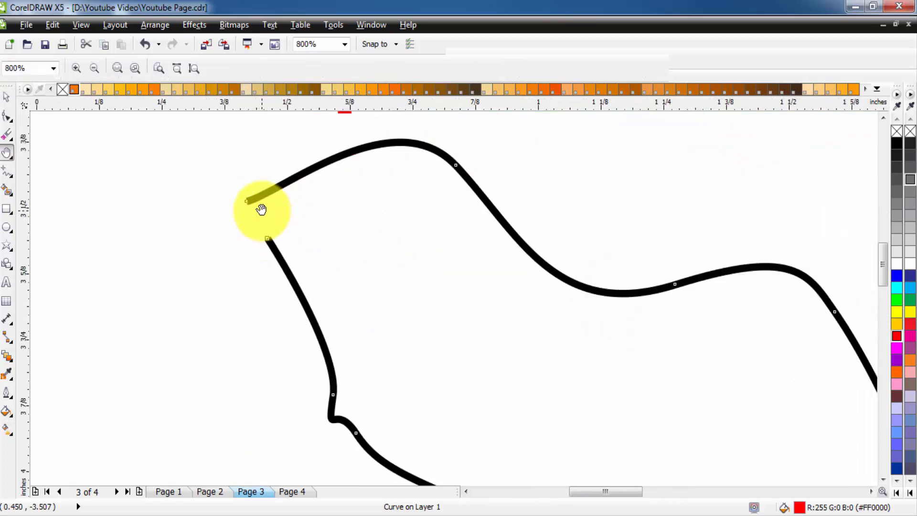
scroll(400, 251, down, 1)
drag(478, 277, 319, 280)
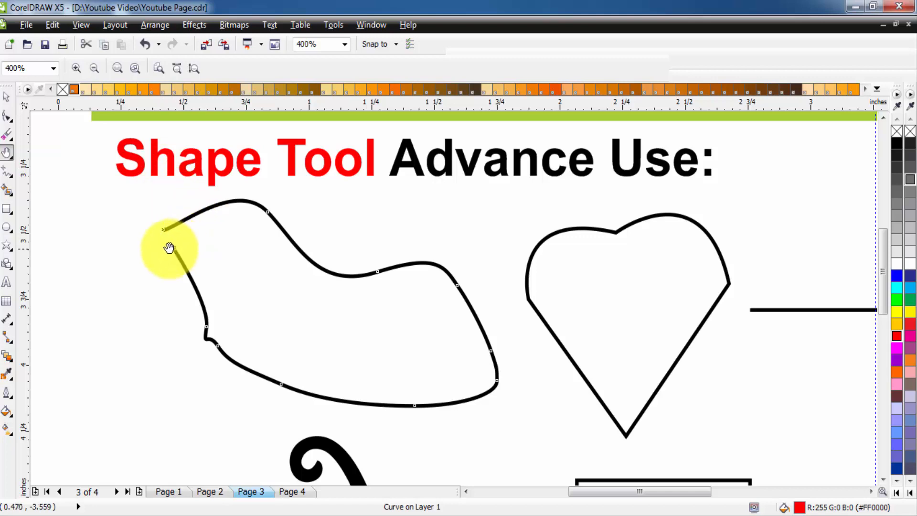
scroll(172, 249, up, 2)
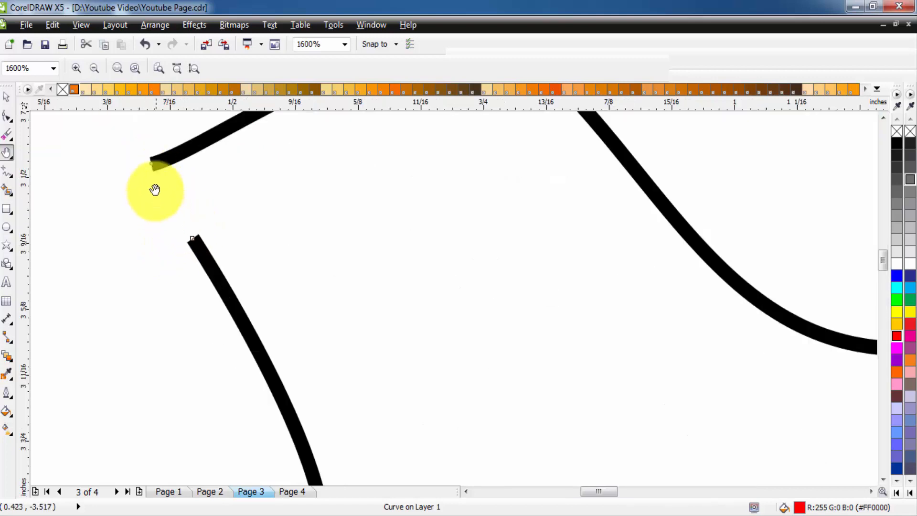
scroll(221, 212, down, 2)
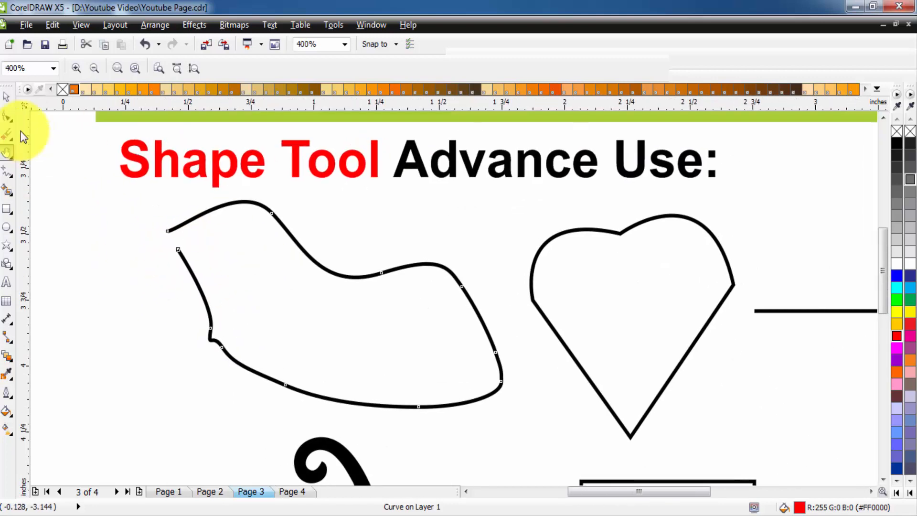
- Select both end nodes of the open freeform curve and close it with a straight line using Extend Curve to Close
click(7, 118)
drag(108, 210, 166, 293)
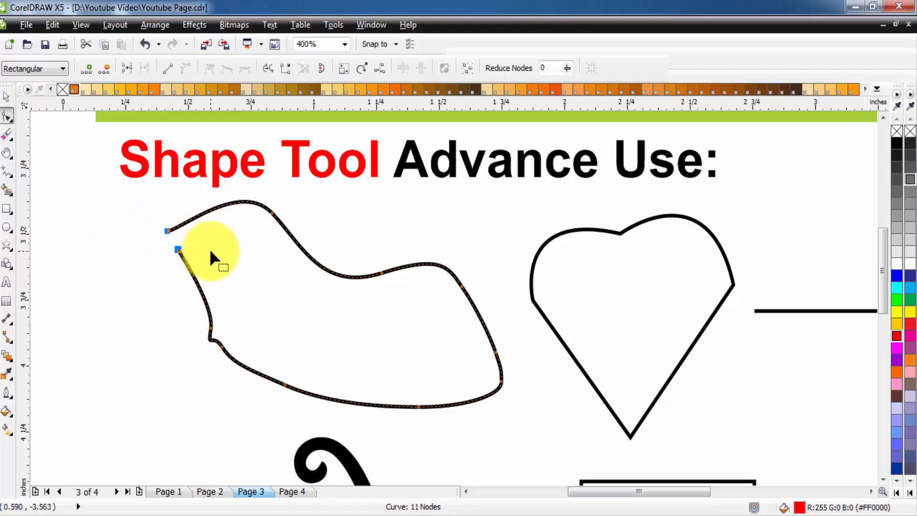
click(288, 73)
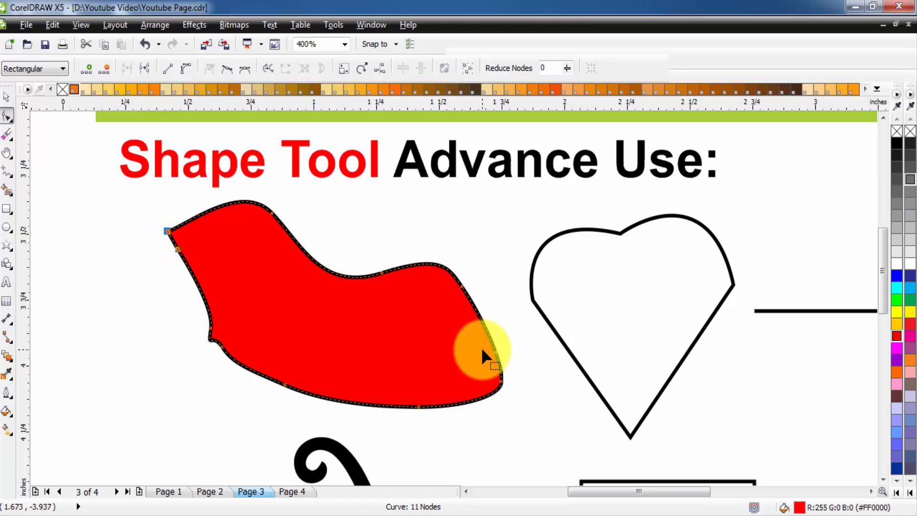
- Deselect the nodes of the red closed shape and go to Page 4 with the Pick tool active
click(443, 345)
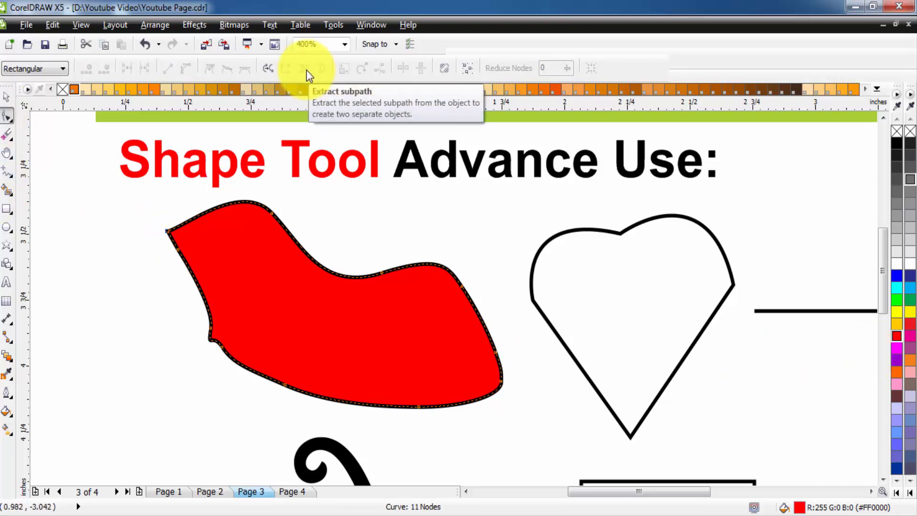
key(shift+F4)
click(6, 97)
key(Escape)
click(289, 492)
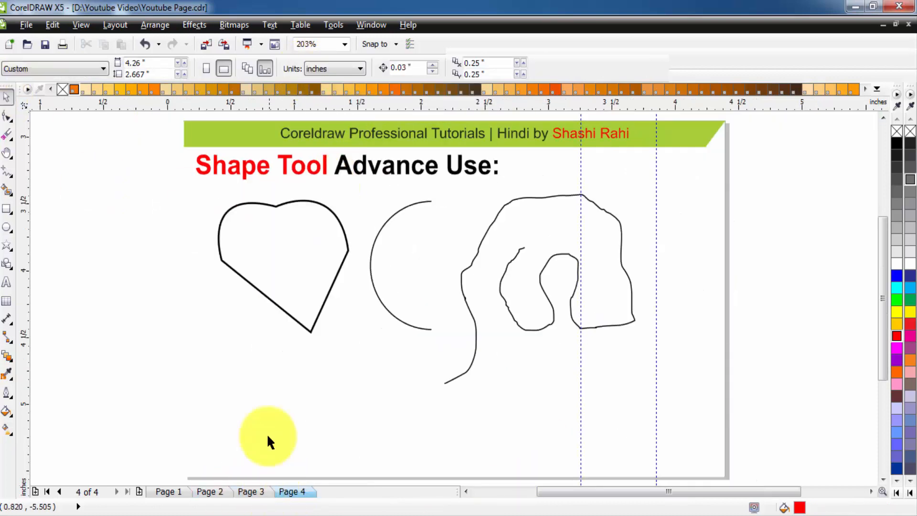
- Move the open freeform curve further right, away from the half-circle arc
click(370, 274)
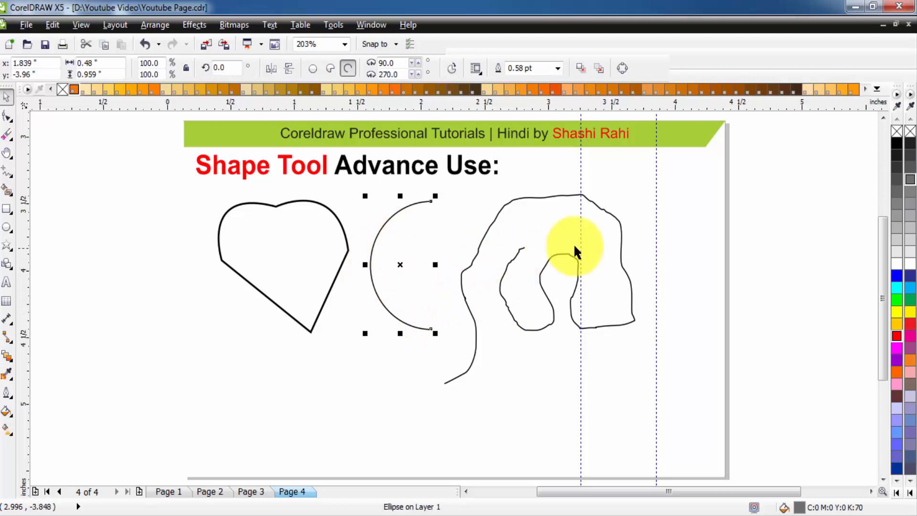
drag(607, 210, 706, 198)
scroll(454, 250, up, 4)
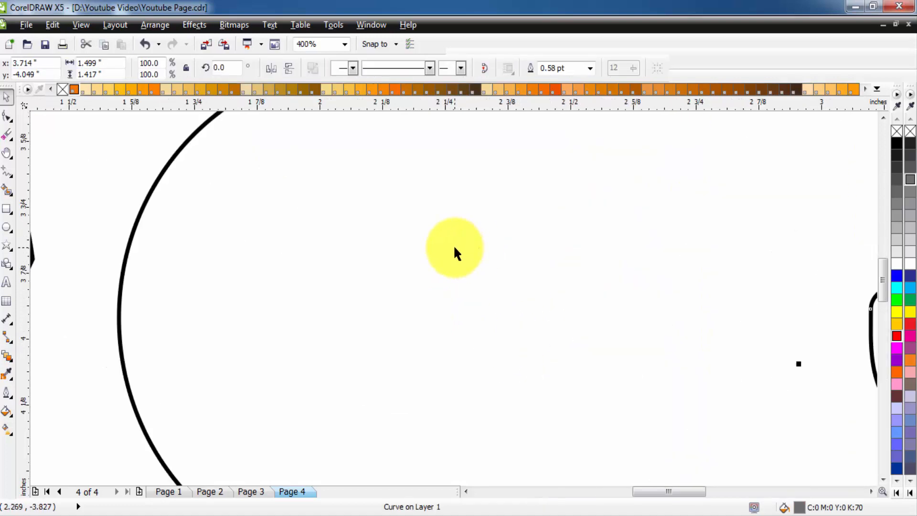
scroll(350, 256, down, 4)
- Mirror a copy of the half-circle arc horizontally to its right so that both arcs form a full circle
click(308, 232)
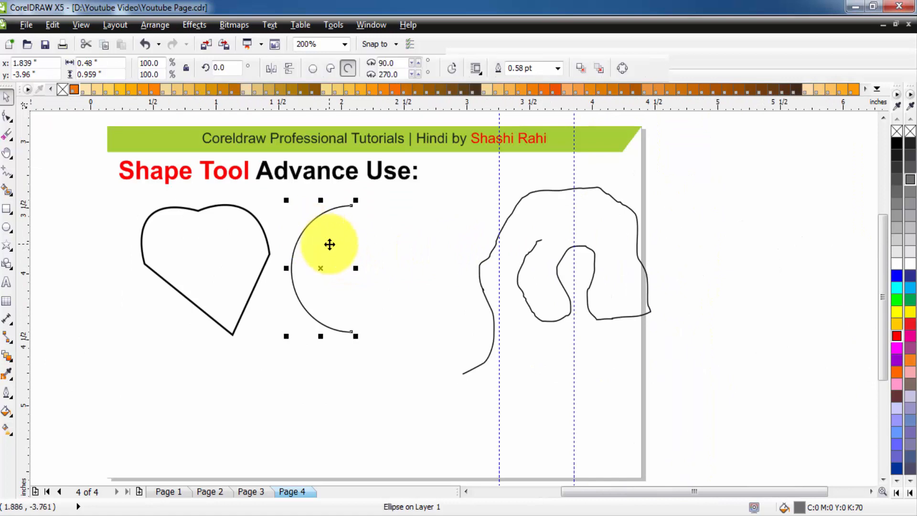
scroll(330, 246, up, 1)
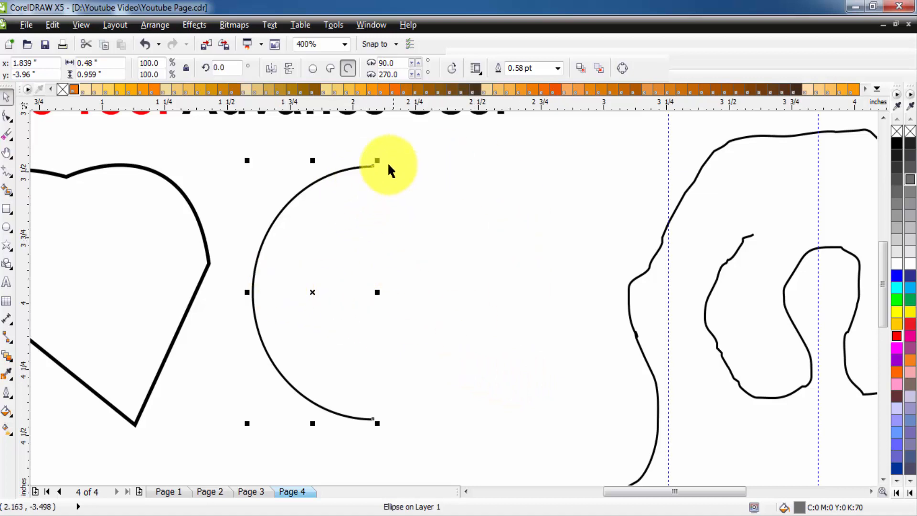
drag(246, 294, 426, 306)
click(540, 208)
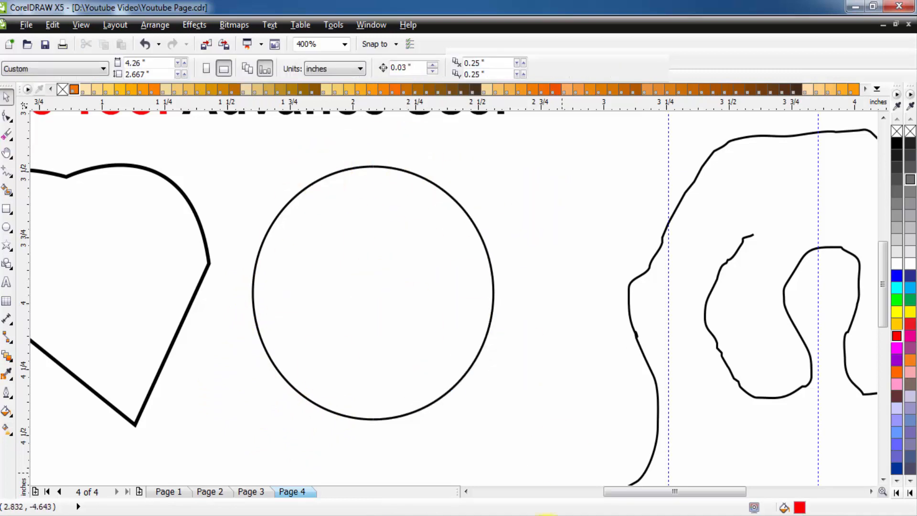
- Select both half-circle arcs and assign them a blue fill
click(451, 195)
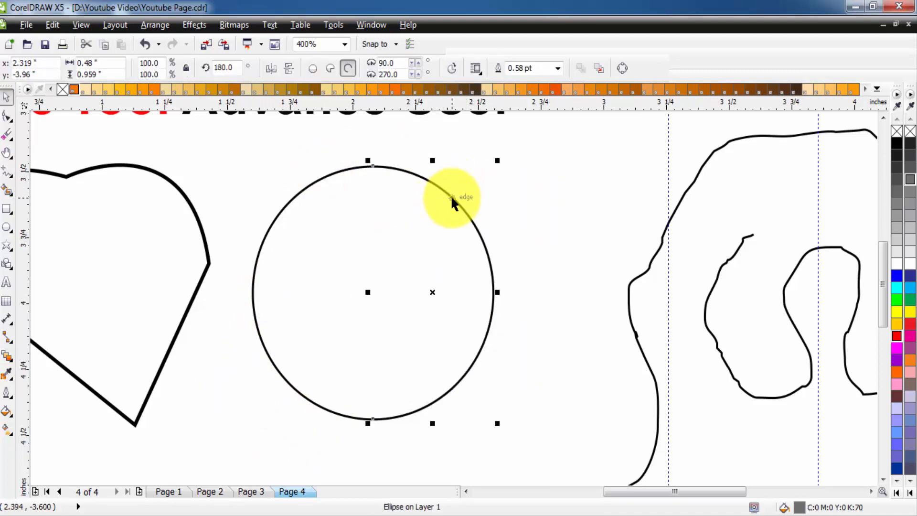
shift+click(307, 190)
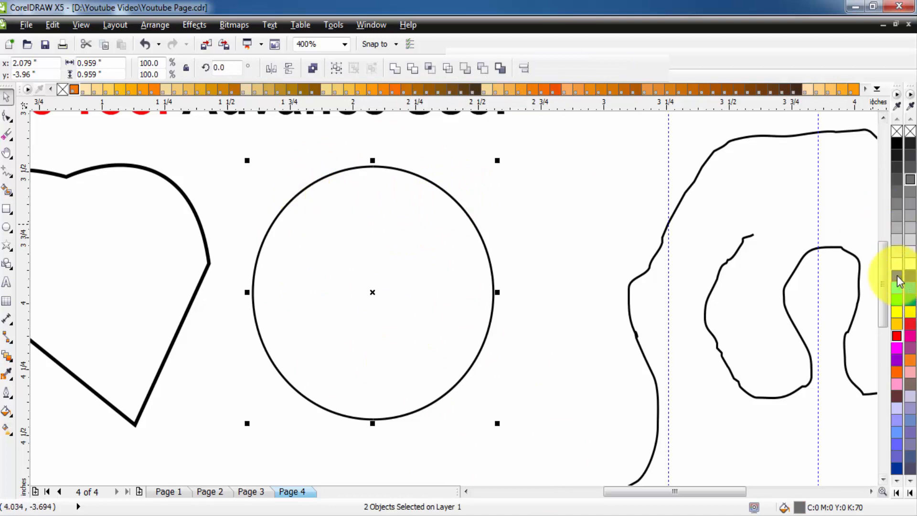
click(903, 291)
click(8, 117)
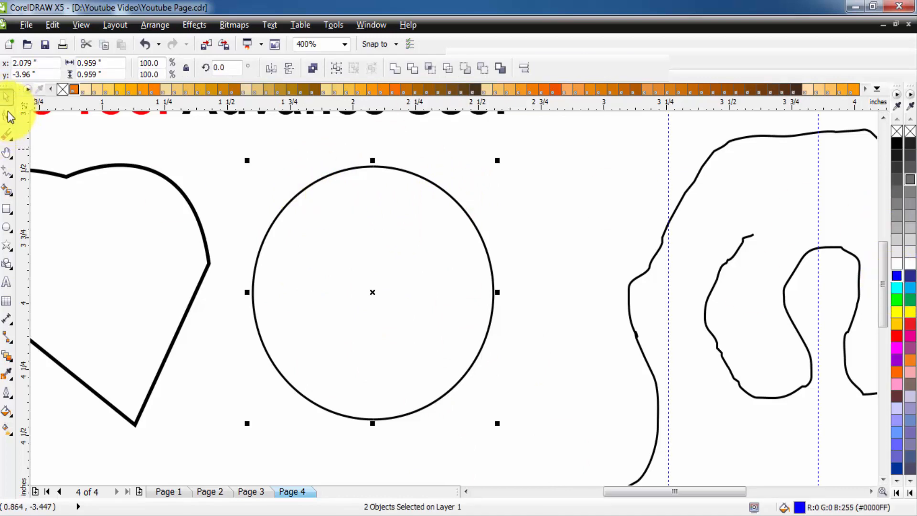
key(space)
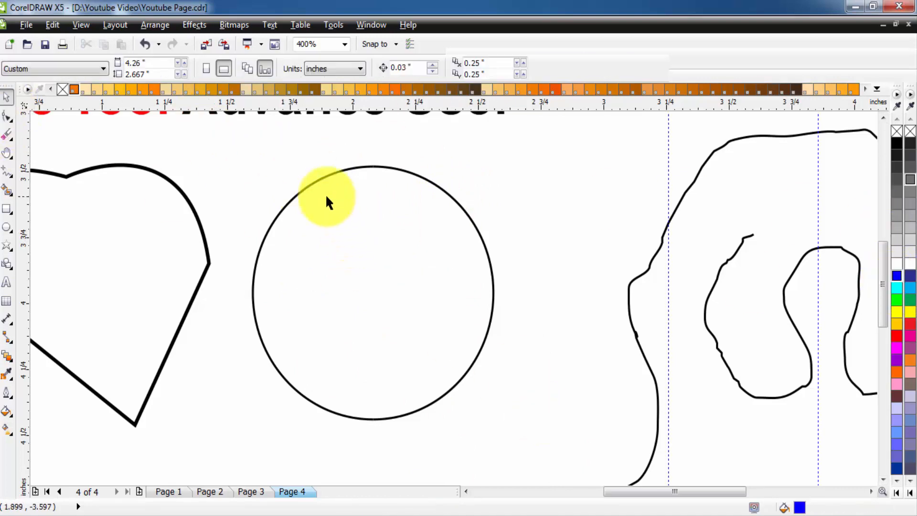
- Weld the two half-circle arcs into one curve and assign it a red fill
click(327, 195)
shift+click(421, 206)
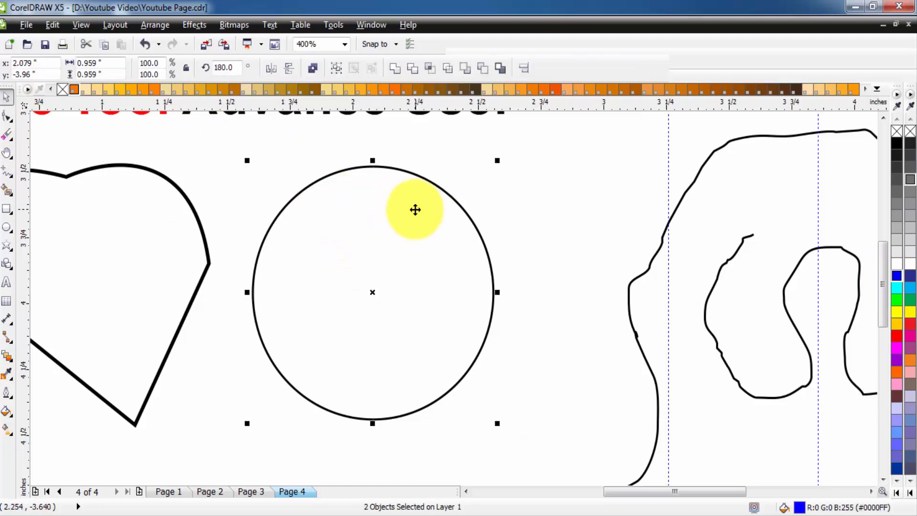
click(395, 69)
click(409, 245)
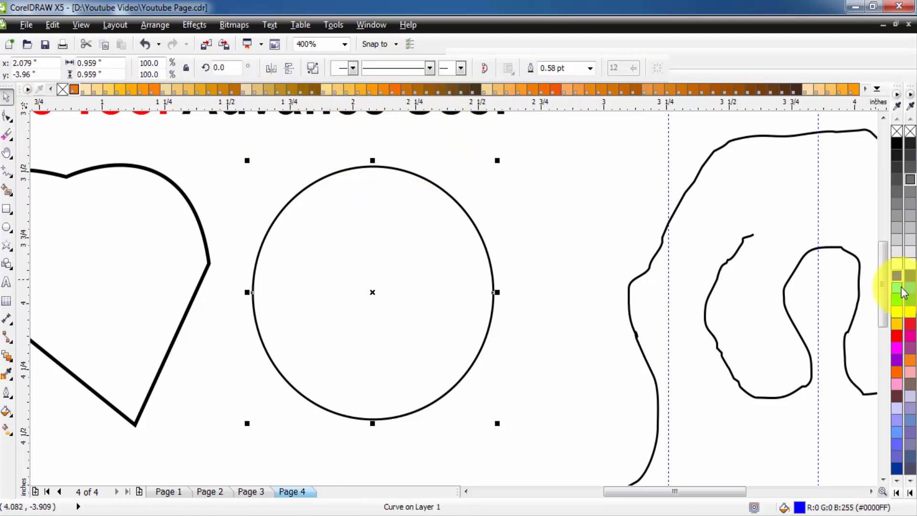
click(897, 338)
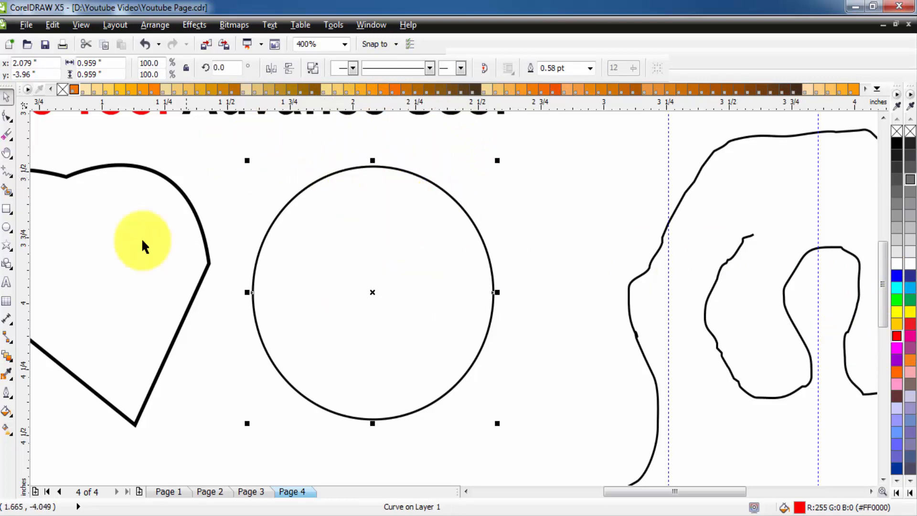
- Select all nodes of the welded circle and join its end nodes with Close Curve
click(7, 116)
drag(402, 228, 225, 452)
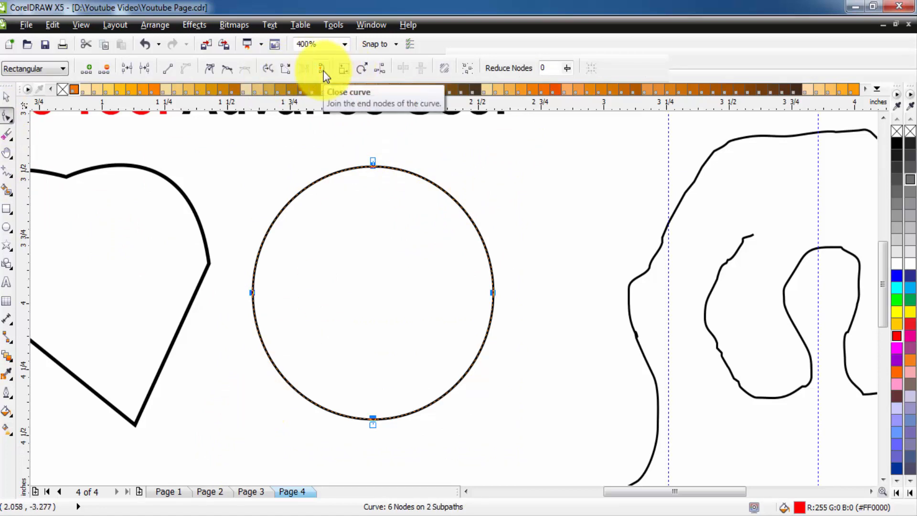
click(323, 72)
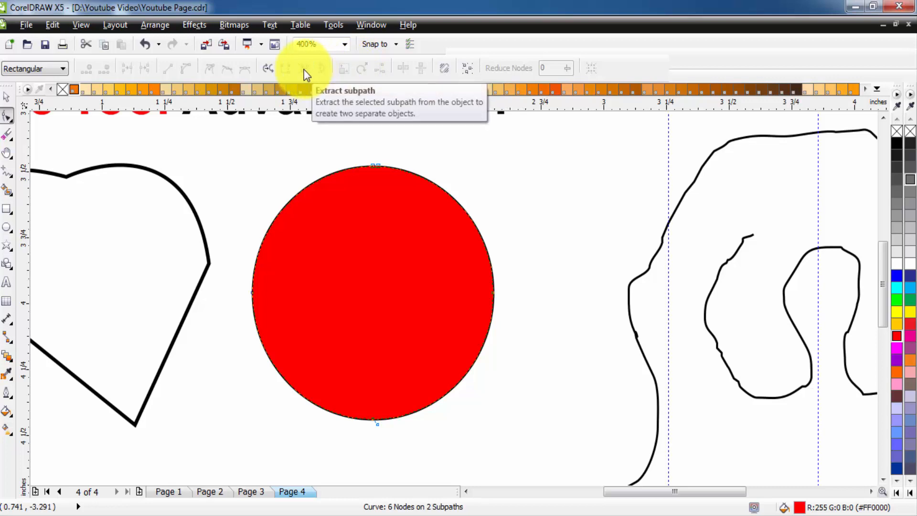
- Select the top node of the circle's right half and separate that half with Extract Subpath
click(372, 165)
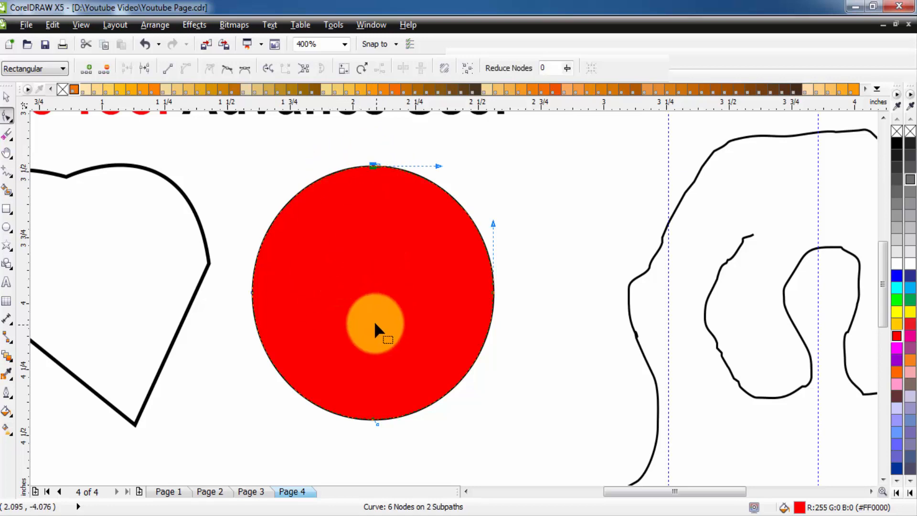
click(306, 71)
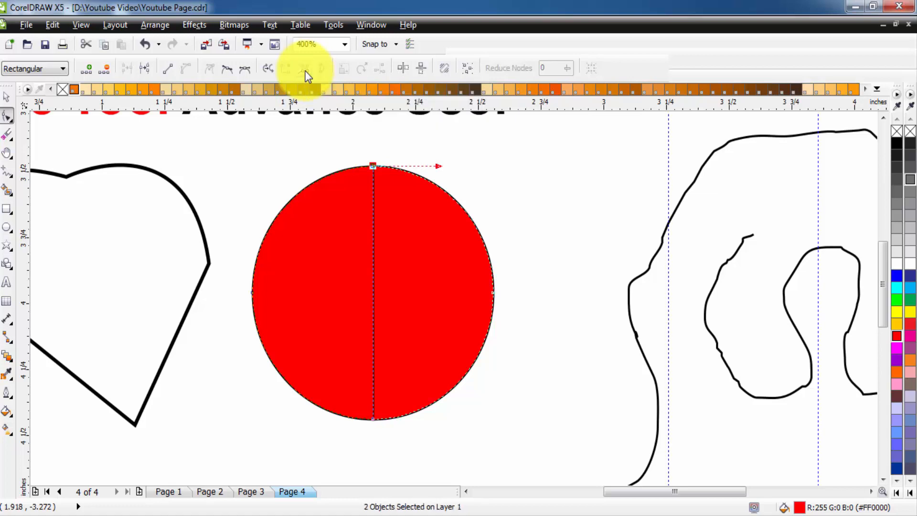
click(6, 98)
click(180, 143)
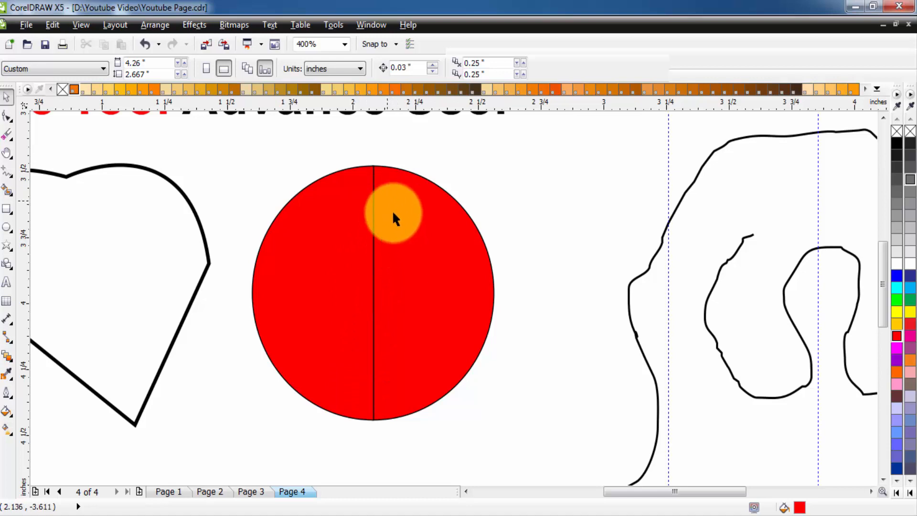
- Move the circle halves slightly aside to test their separation and undo the moves
click(406, 217)
drag(405, 218, 427, 217)
key(ctrl+z)
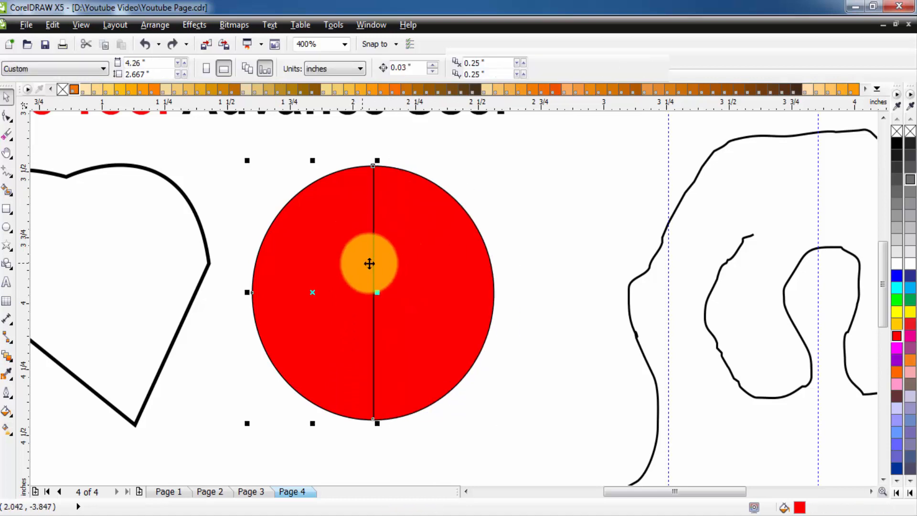
click(427, 265)
drag(431, 266, 443, 265)
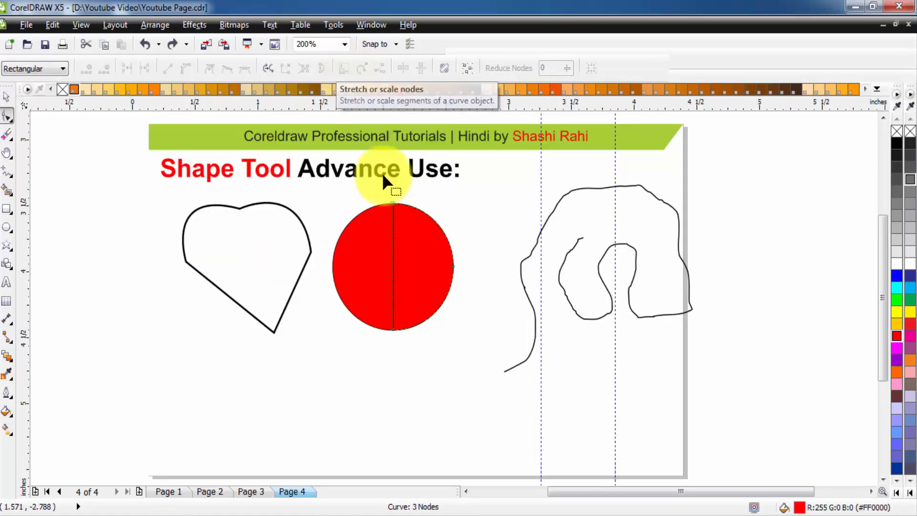
- Reshape the heart's upper lobes from its top middle node with Stretch or Scale Nodes, shifting the node left and stretching the lobes upward
click(239, 209)
scroll(238, 209, up, 2)
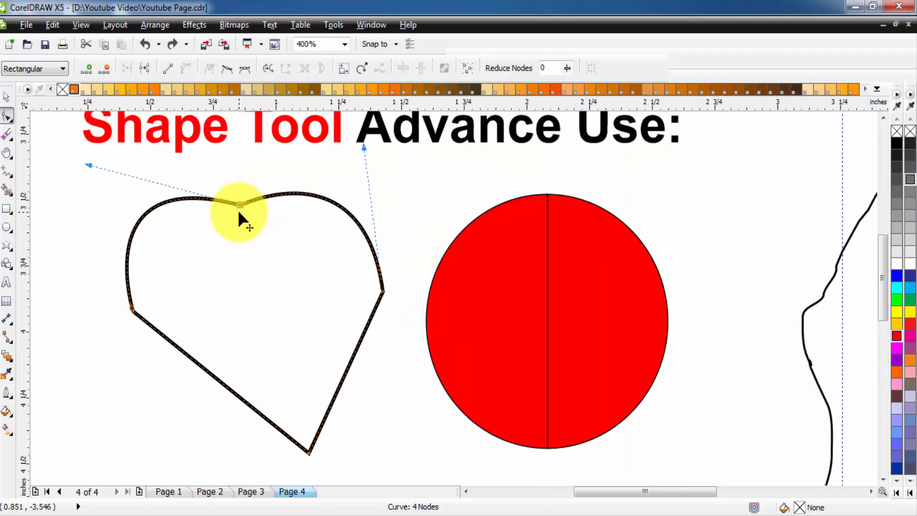
click(345, 69)
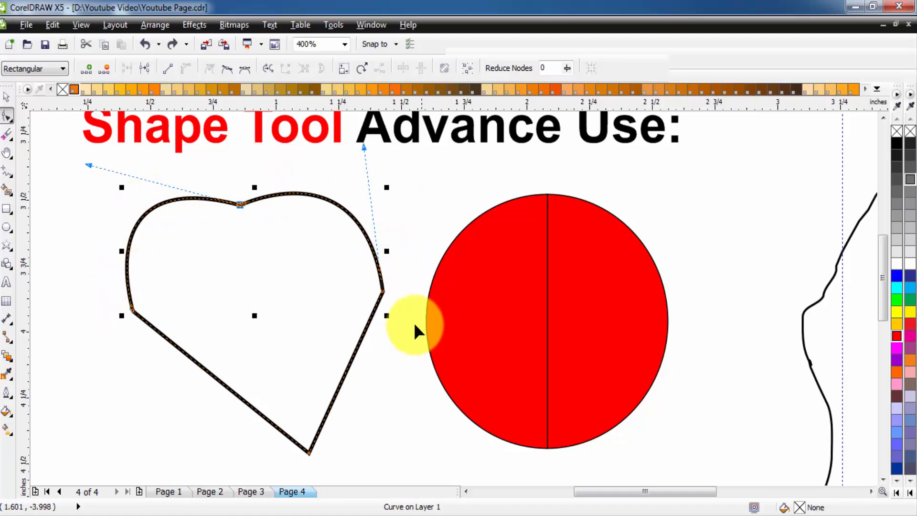
drag(386, 314, 342, 330)
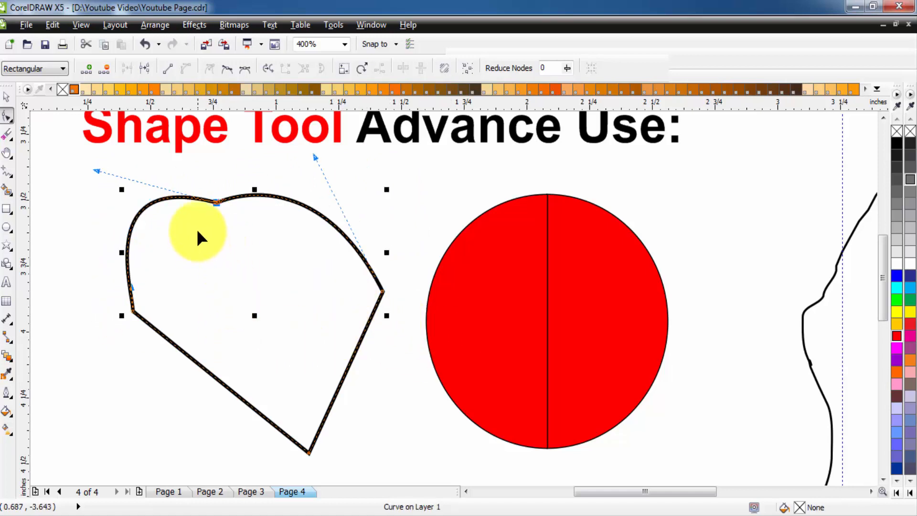
mouse_move(124, 253)
mouse_down()
mouse_move(157, 252)
mouse_move(127, 253)
mouse_move(117, 239)
mouse_move(126, 252)
mouse_up()
drag(257, 189, 258, 163)
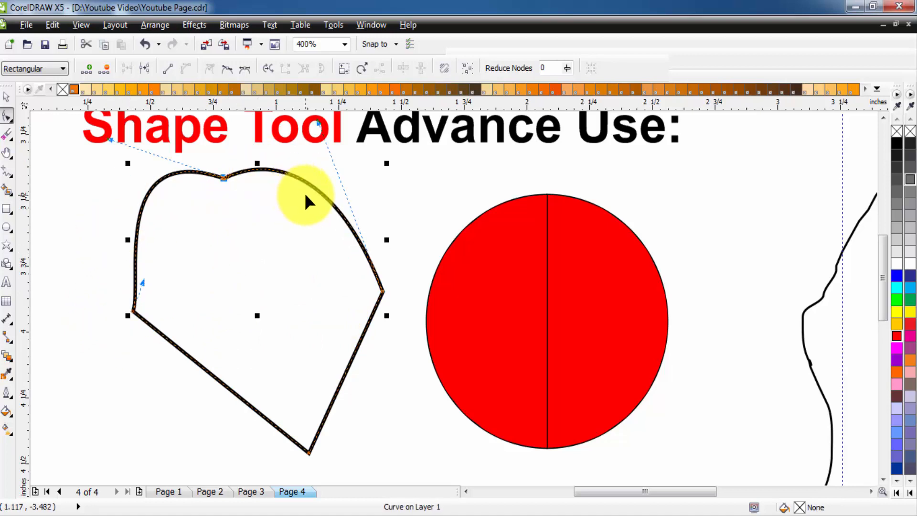
- Move the open freeform curve left until it lies within the page, at about x 3.504", y -4.057"
click(7, 97)
click(85, 199)
scroll(548, 249, down, 1)
drag(518, 254, 221, 267)
click(437, 272)
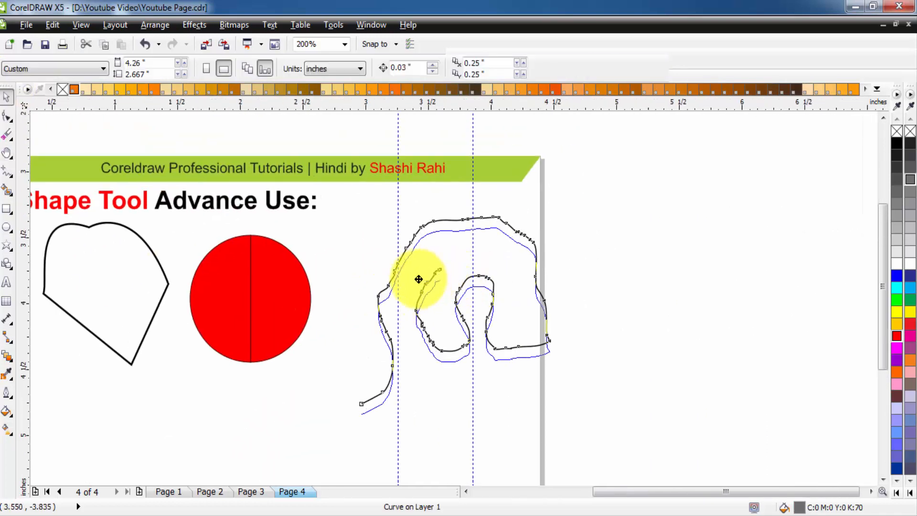
key(z)
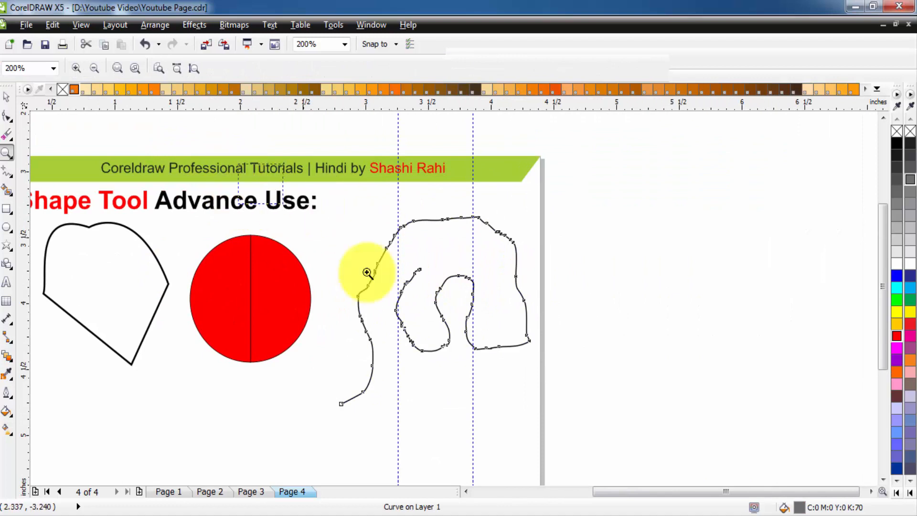
drag(248, 165, 650, 460)
click(645, 311)
drag(416, 228, 405, 228)
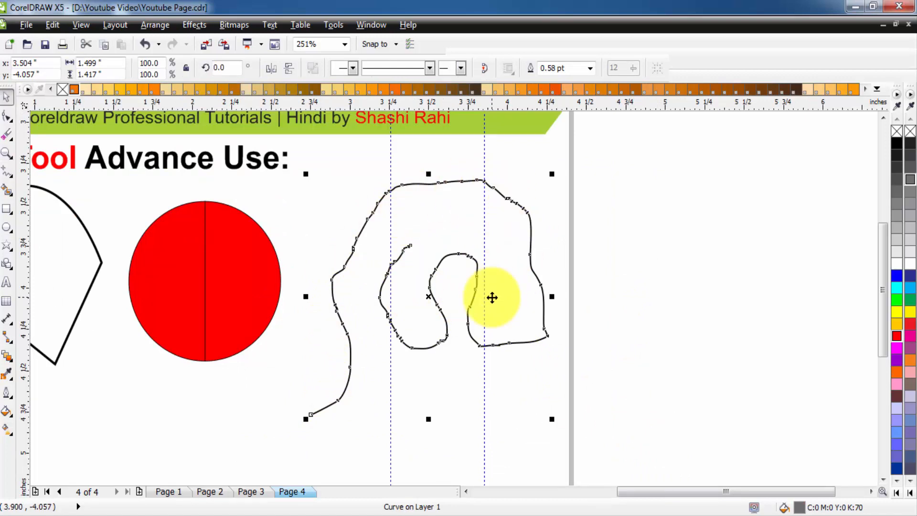
- Select the lower end node of the open freeform curve together with its neighbouring node
click(6, 115)
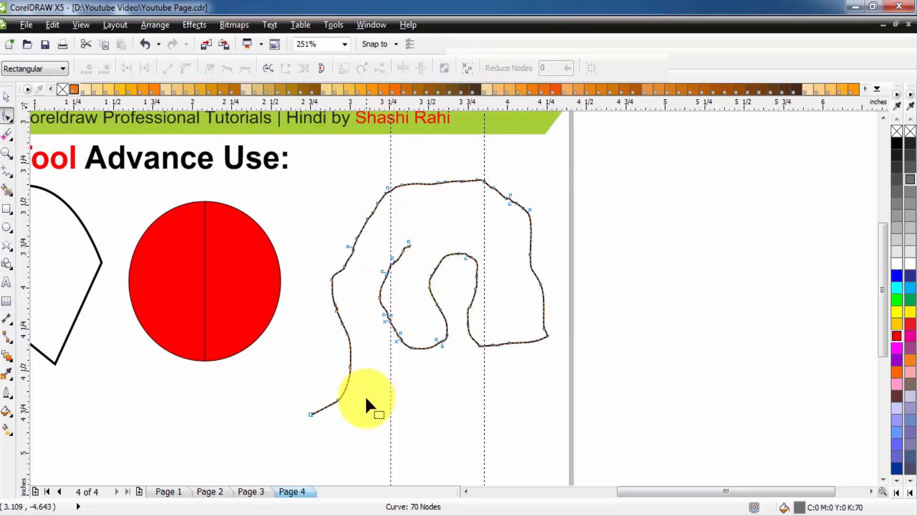
scroll(327, 423, up, 3)
click(218, 446)
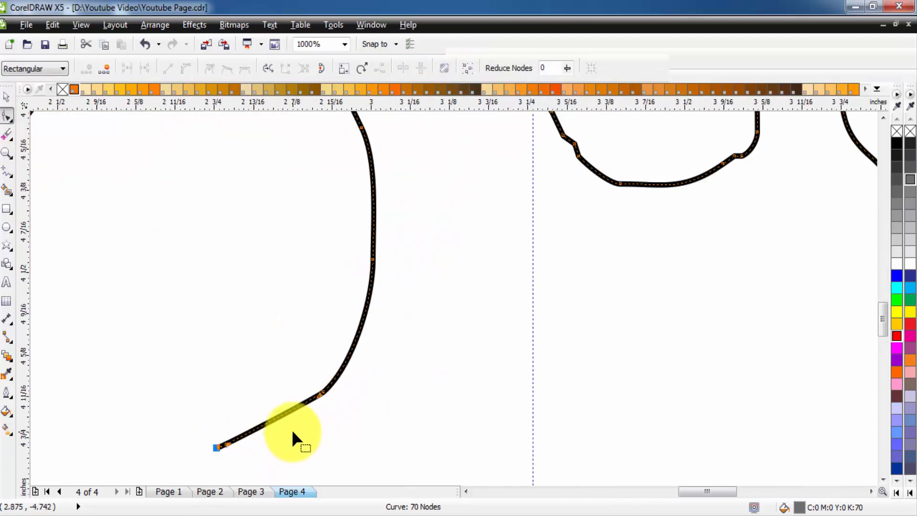
shift+click(322, 392)
scroll(322, 391, down, 3)
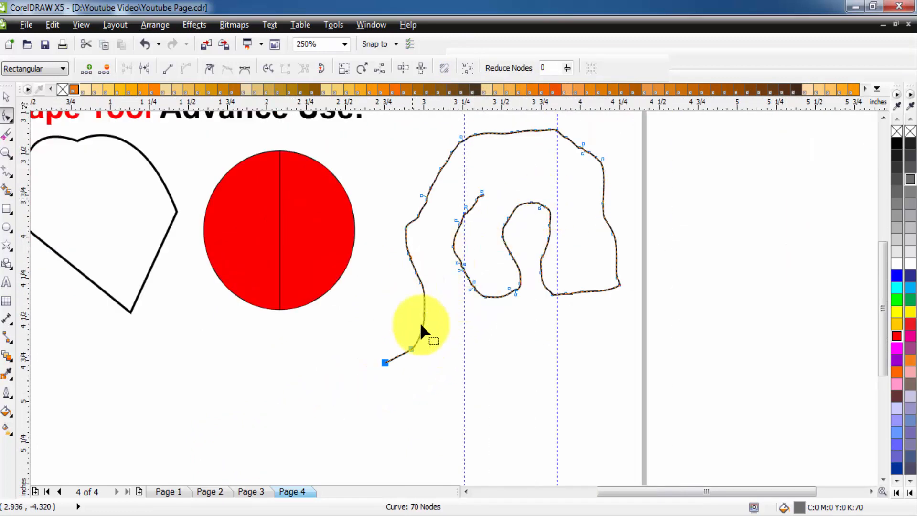
- Select all nodes of the open freeform curve, starting from its lower end node
click(386, 362)
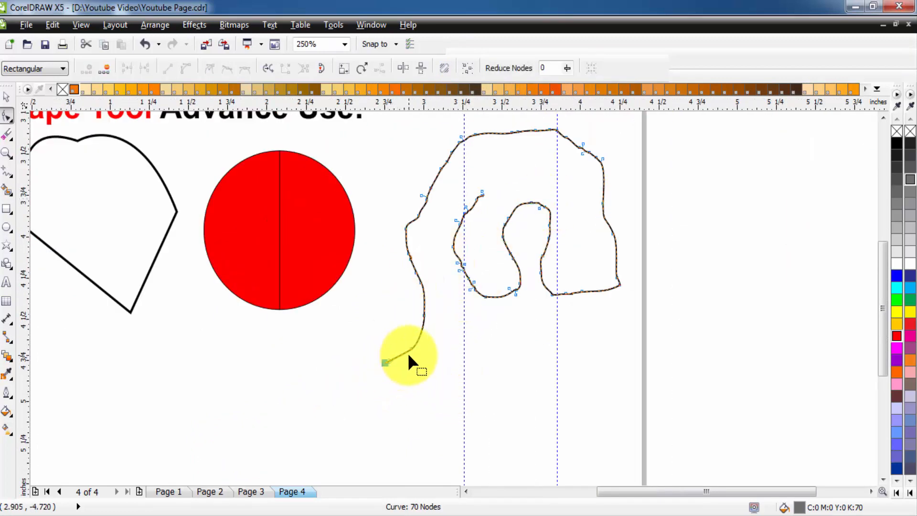
scroll(408, 353, up, 1)
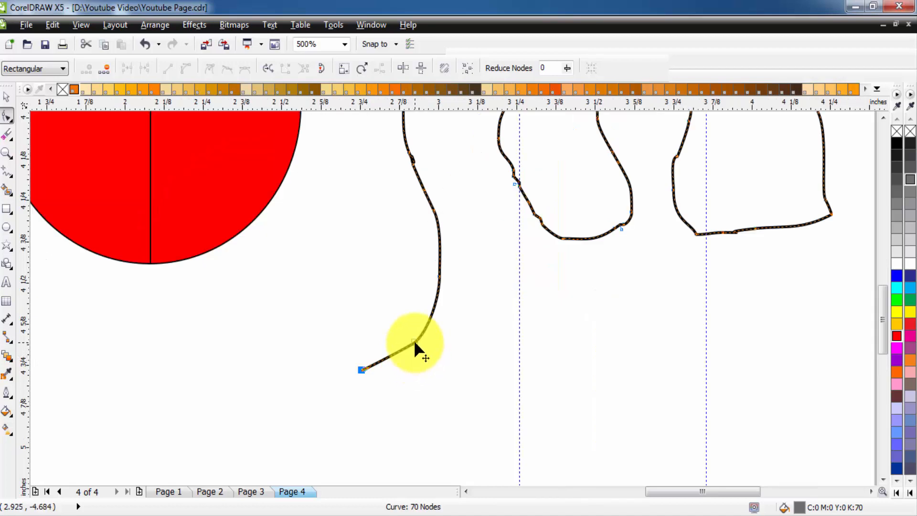
click(414, 340)
scroll(500, 311, down, 1)
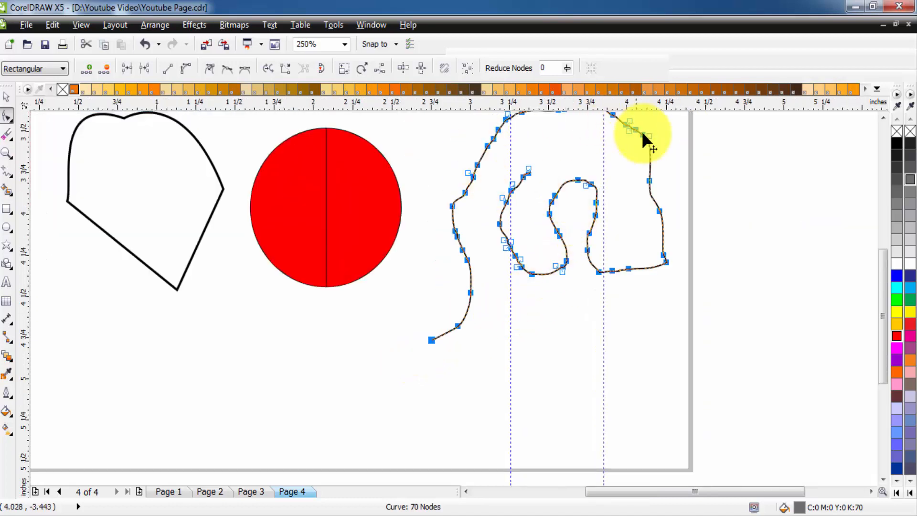
scroll(736, 177, down, 2)
scroll(688, 181, up, 2)
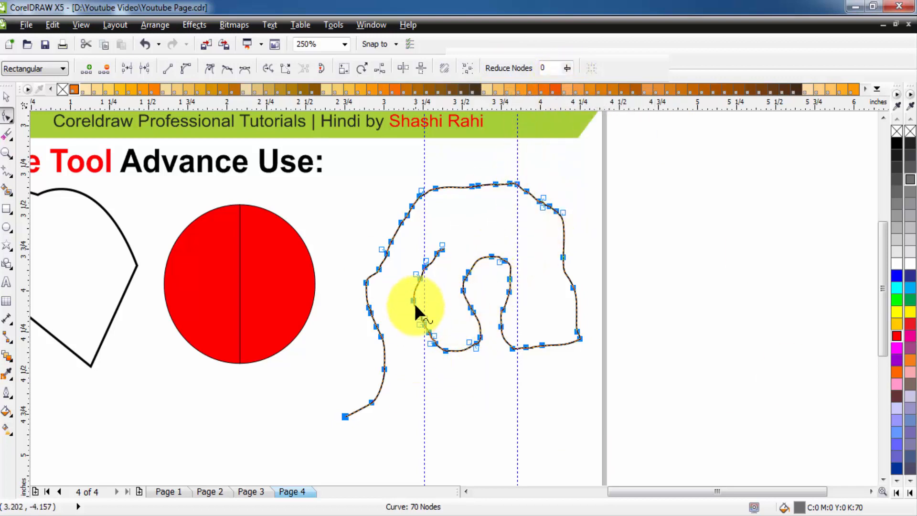
- Examine the nodes along the freeform curve closely, especially around its inner open end and the inner loop
scroll(422, 292, up, 2)
scroll(430, 287, down, 2)
scroll(473, 207, up, 2)
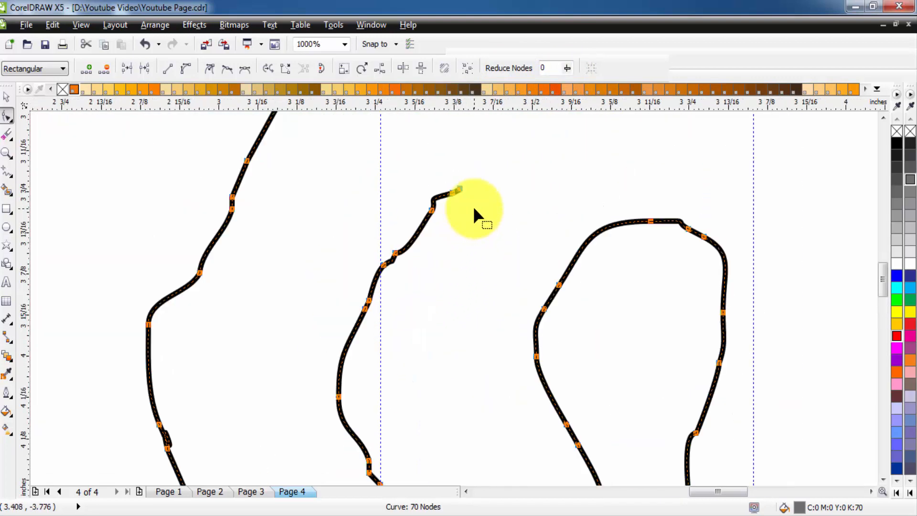
scroll(452, 193, up, 2)
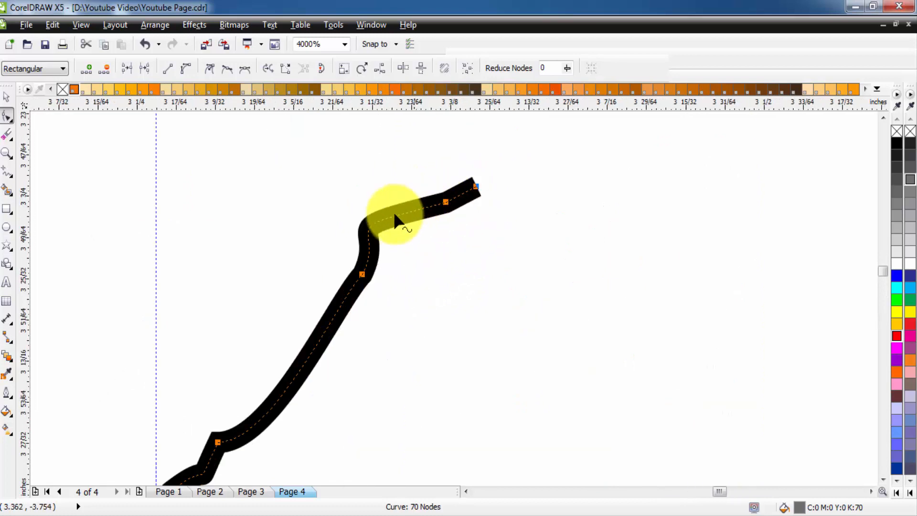
scroll(594, 371, down, 4)
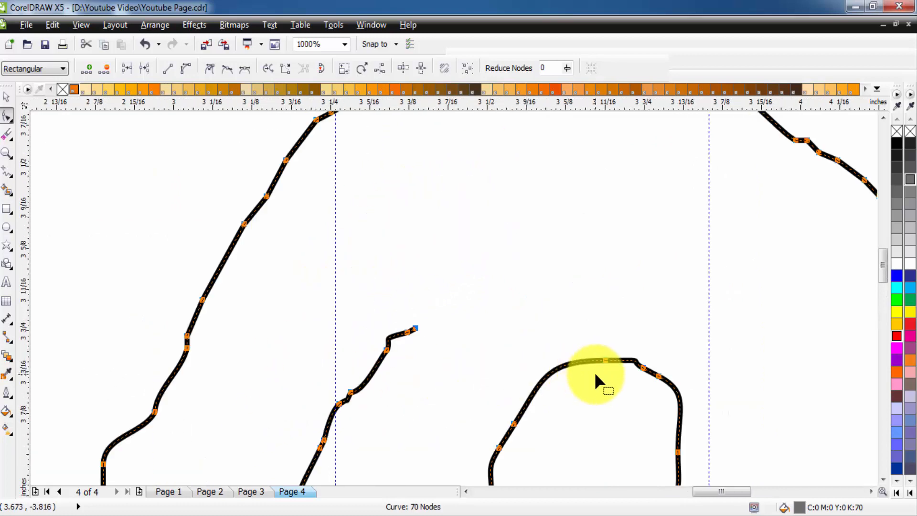
key(h)
drag(584, 369, 374, 277)
scroll(374, 277, down, 1)
scroll(395, 311, up, 4)
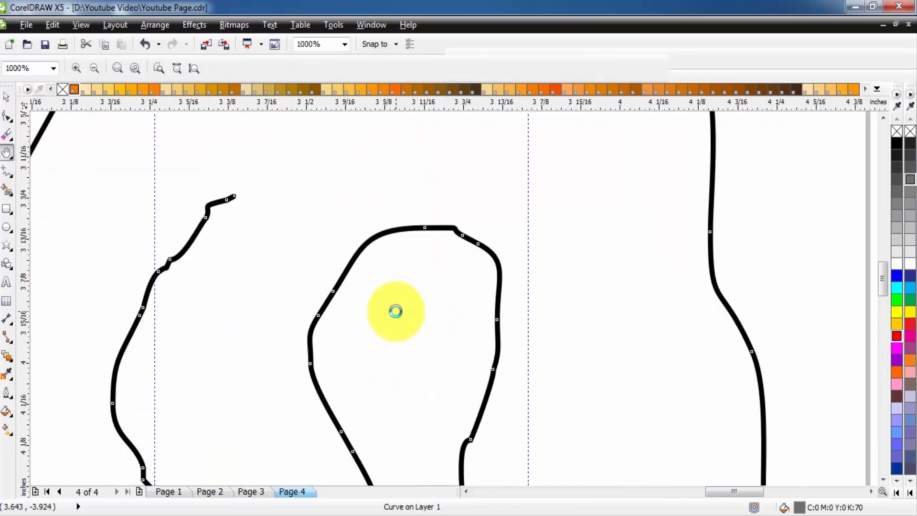
scroll(459, 257, down, 2)
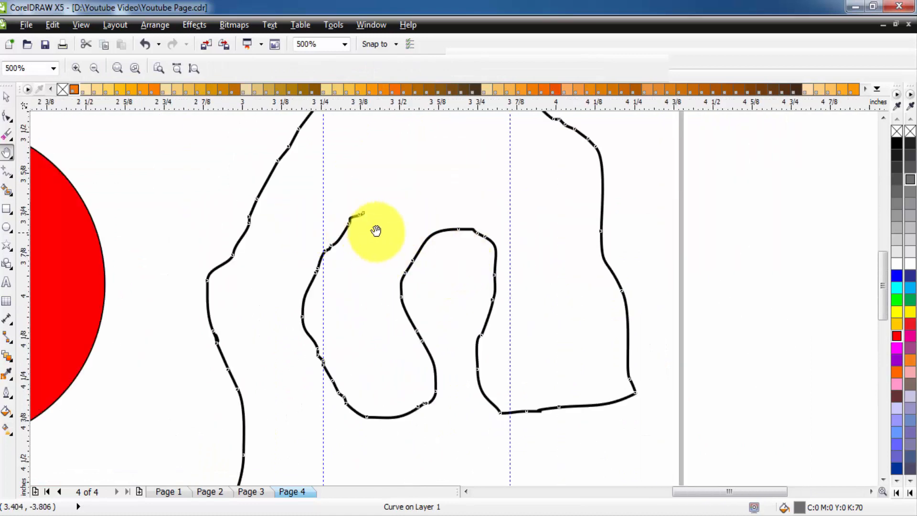
drag(366, 231, 333, 336)
drag(400, 285, 382, 243)
key(space)
key(space)
scroll(396, 248, down, 1)
key(space)
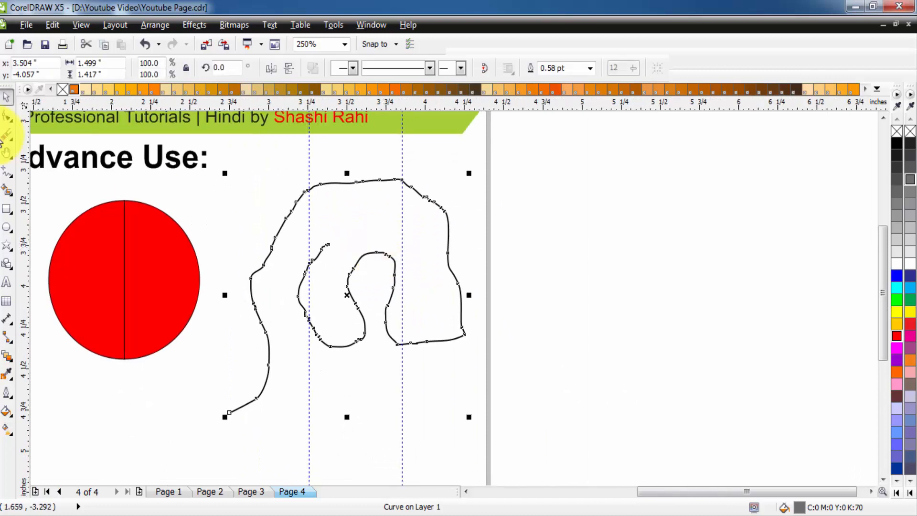
- Select all nodes of the freeform curve with the Shape tool and set Reduce Nodes to 17
click(8, 116)
click(230, 412)
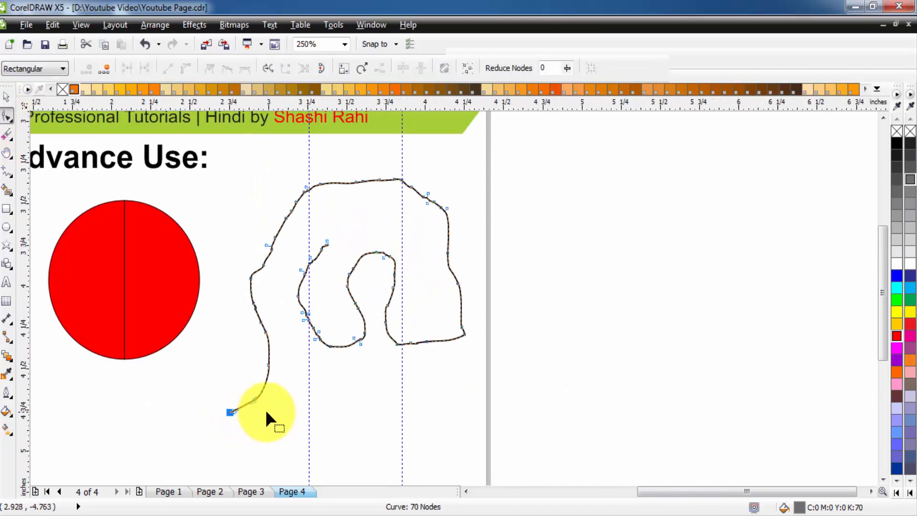
key(ctrl+a)
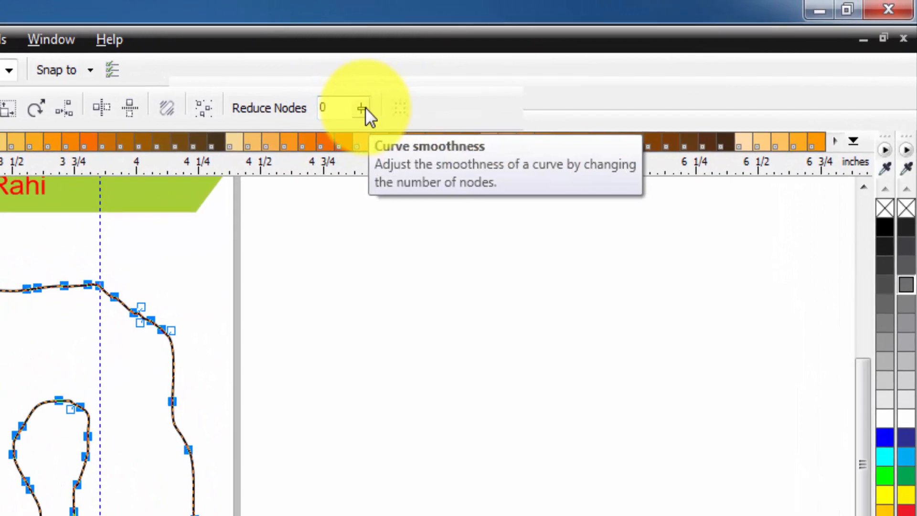
drag(366, 107, 404, 114)
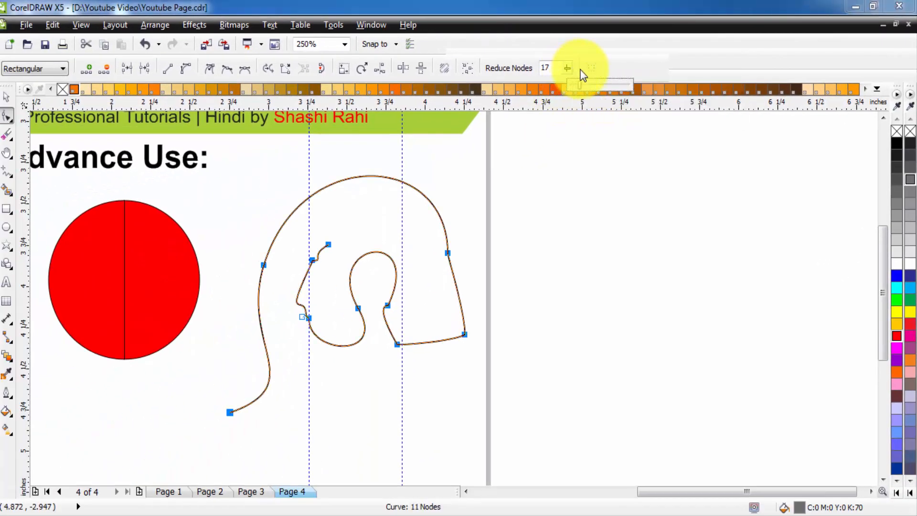
click(314, 321)
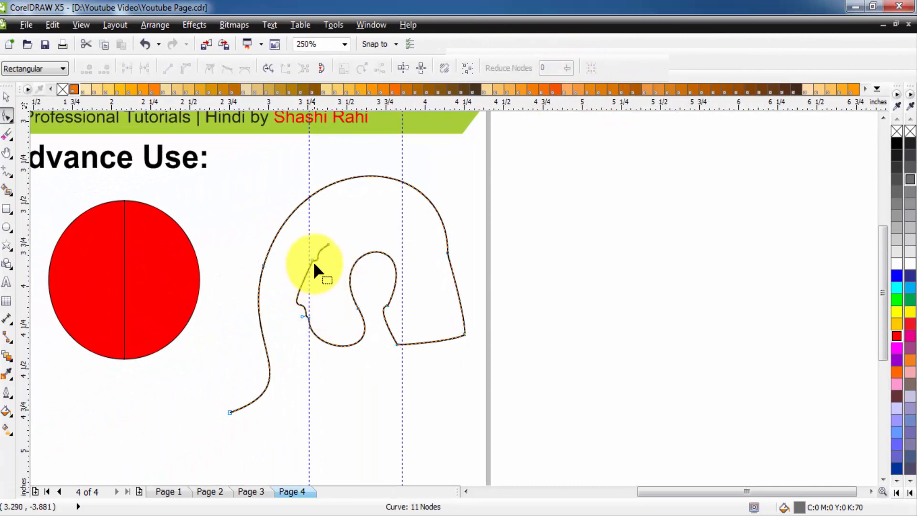
- Delete the three unneeded nodes that kink the curve's inner left arc, below its inner open end
scroll(312, 260, up, 3)
click(308, 233)
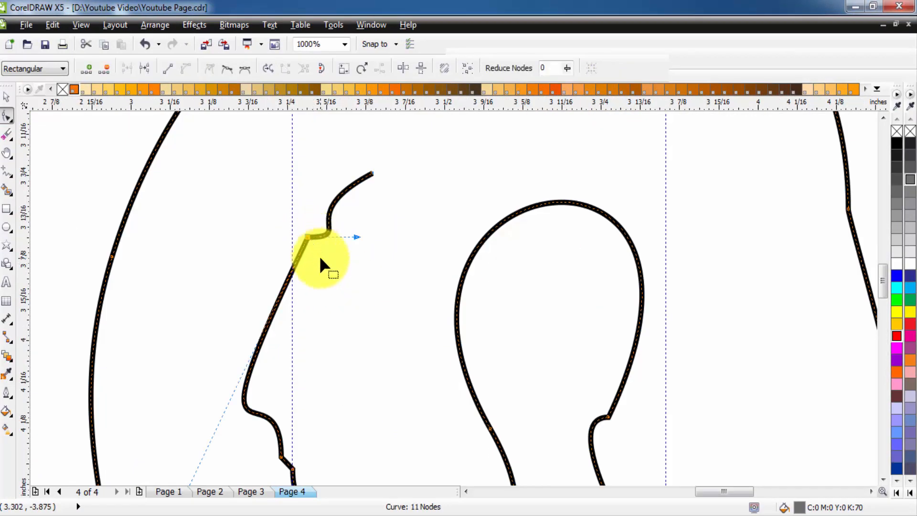
key(Delete)
scroll(284, 294, down, 2)
click(287, 398)
key(Delete)
click(319, 415)
key(Delete)
scroll(334, 414, down, 3)
scroll(333, 414, up, 3)
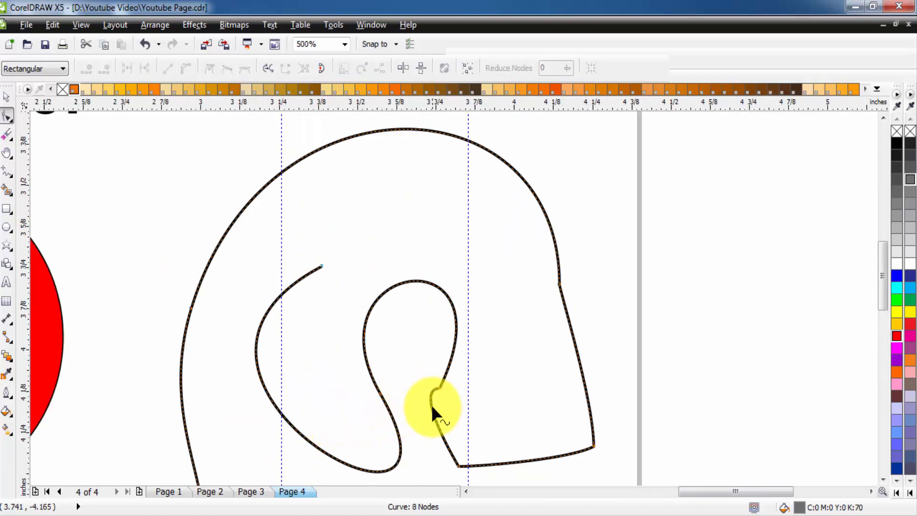
- Try deleting the kinked node at the lower right of the inner loop and undo the deletion
scroll(431, 405, up, 4)
scroll(408, 403, down, 1)
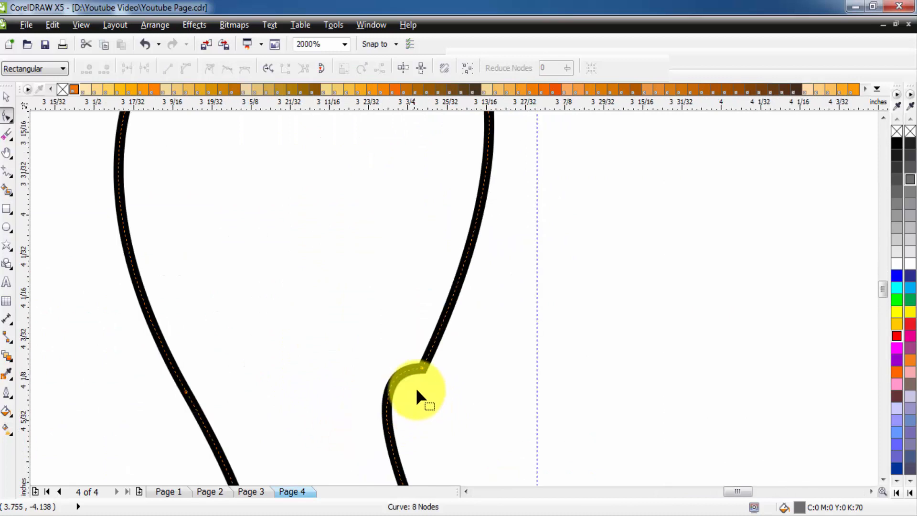
click(421, 368)
scroll(447, 386, down, 2)
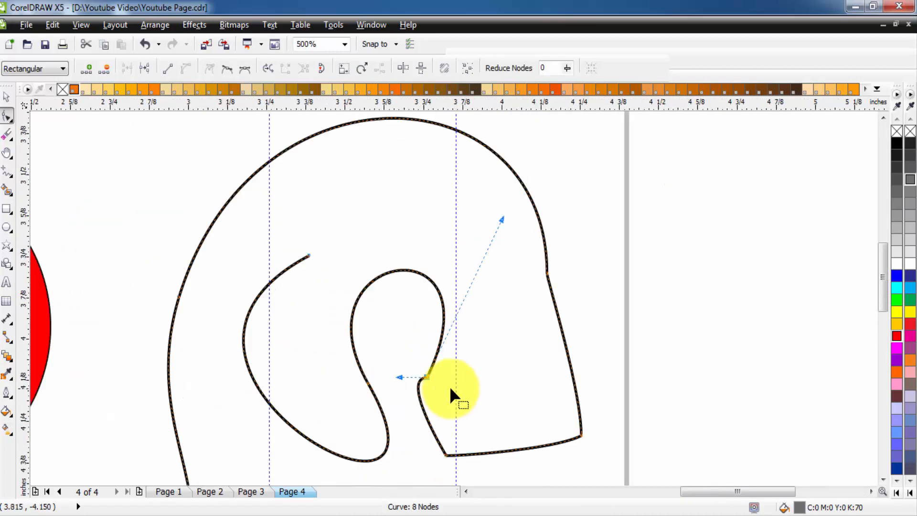
key(Delete)
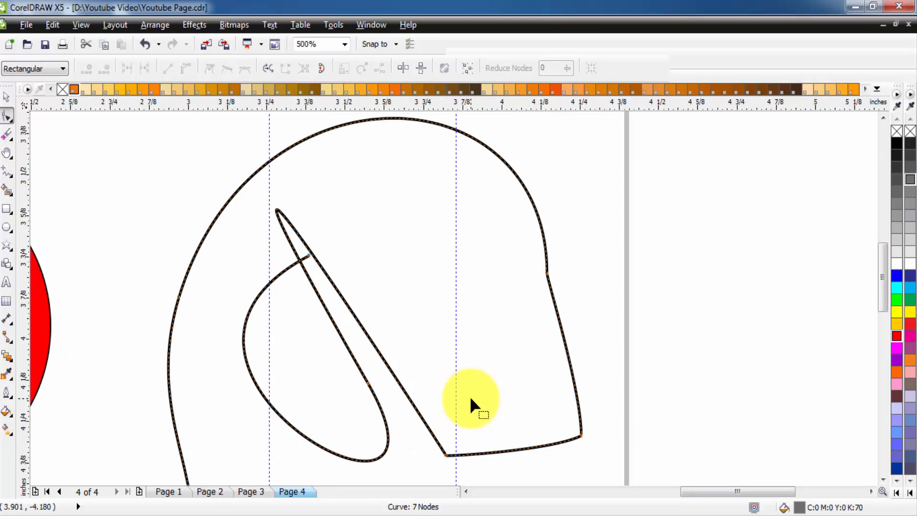
key(ctrl+z)
- Add a node just below and one just above the inner loop's lower right kink, and delete the kinked node between them
scroll(437, 406, up, 1)
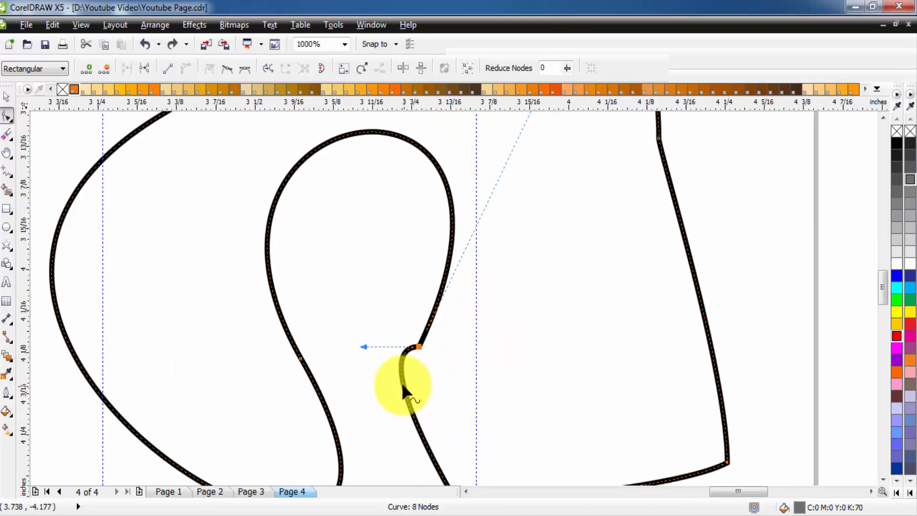
double_click(400, 378)
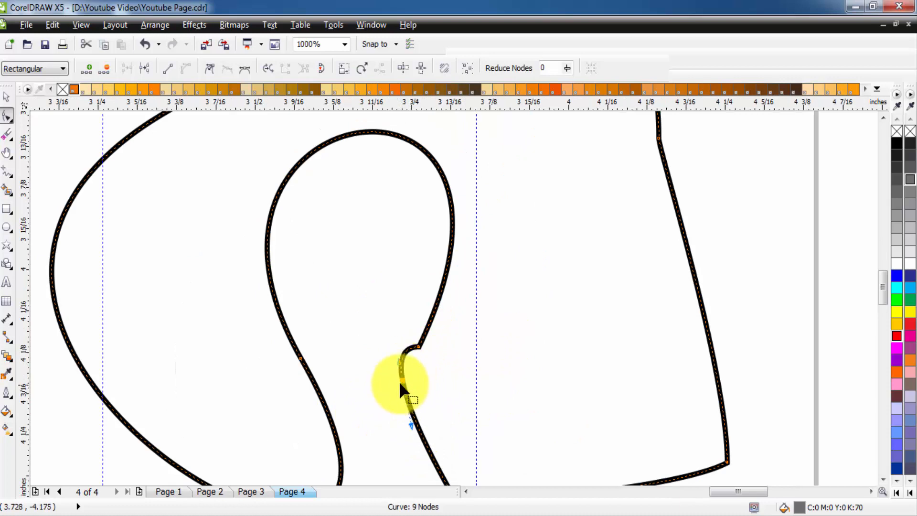
double_click(438, 300)
click(418, 345)
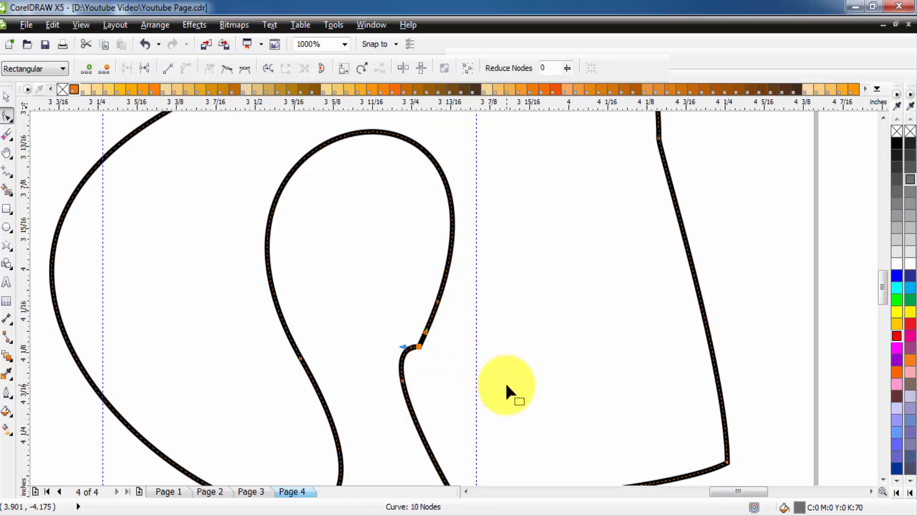
key(Delete)
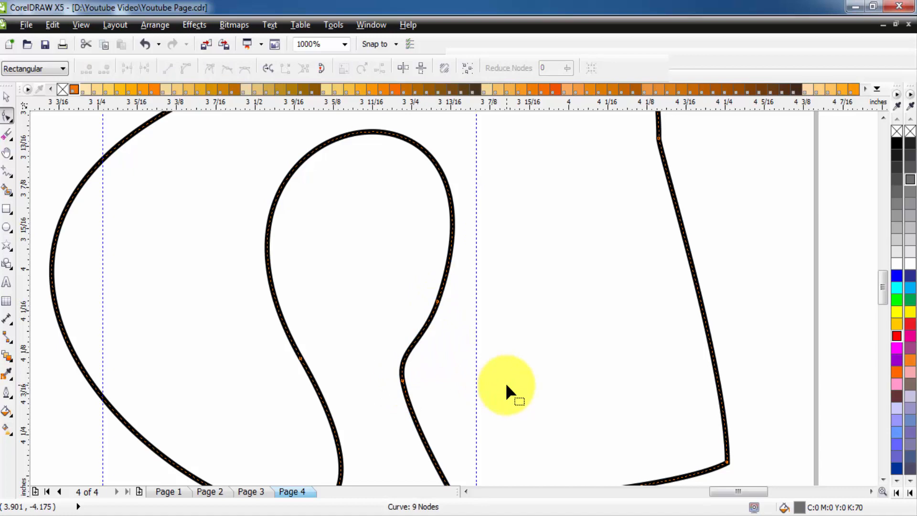
click(404, 381)
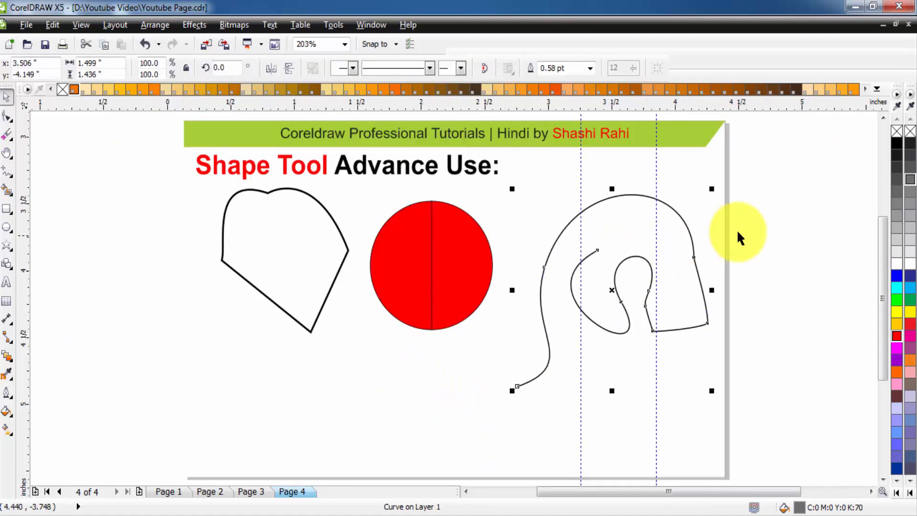
- Deselect the freeform curve and open Page 1 with the list of Shape tool topics
click(767, 233)
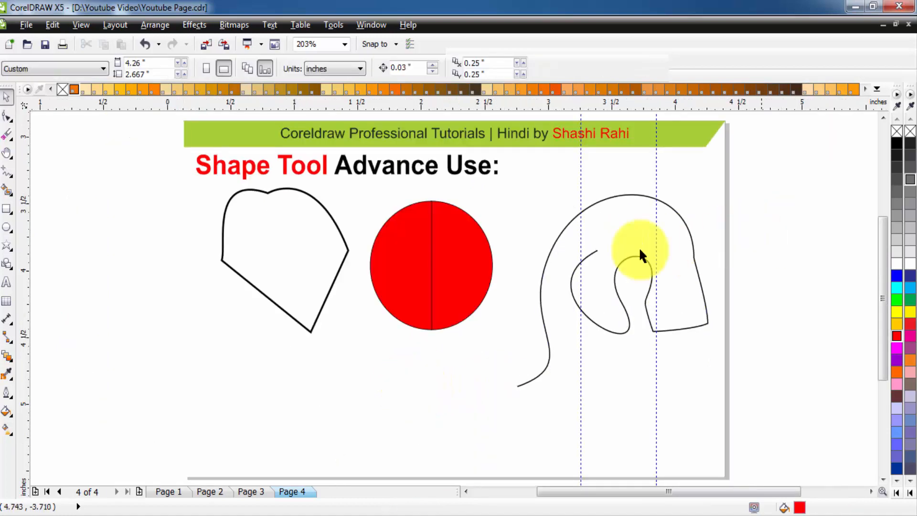
click(174, 493)
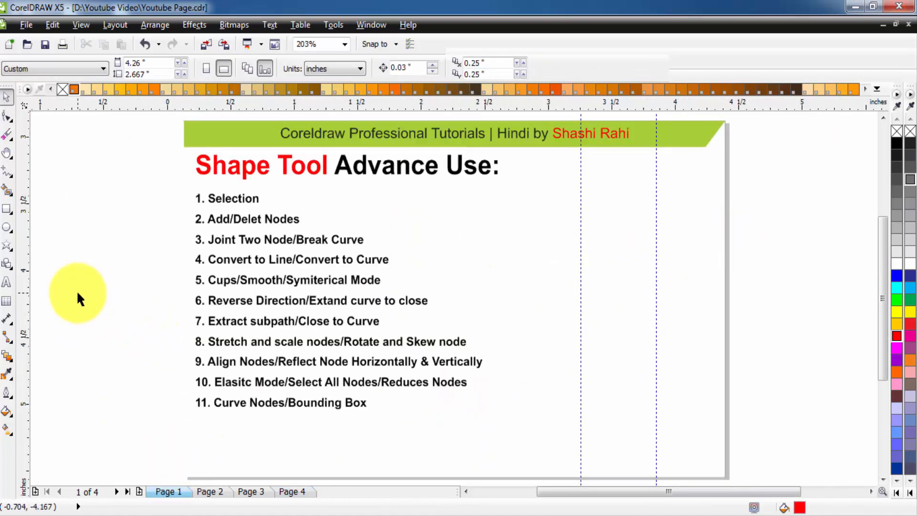